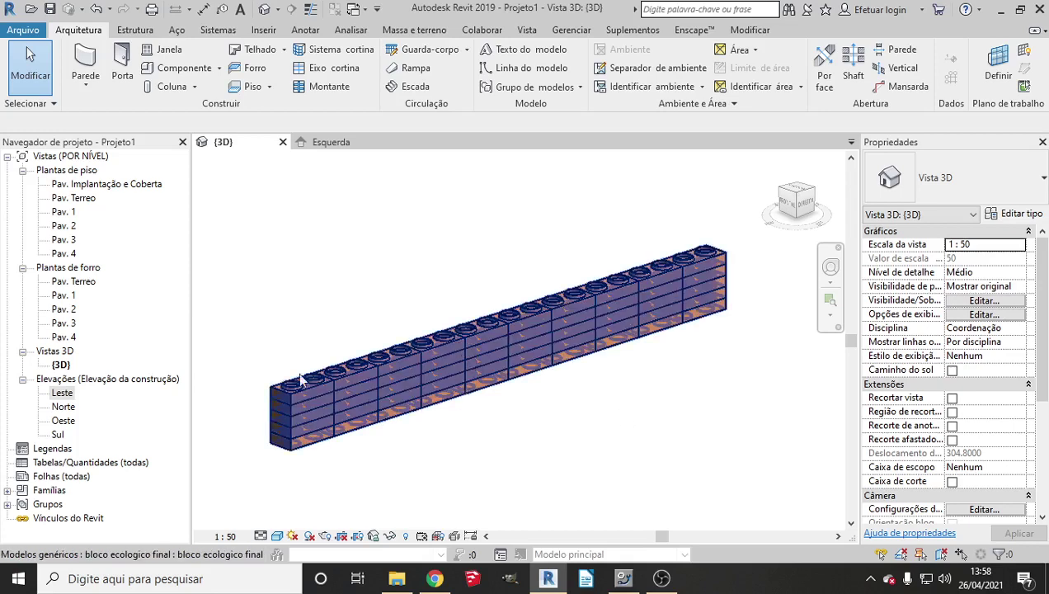
In the Leste elevation, measure the block: 0.2500 long and 0.0500 high at the wall top.
double_click(64, 393)
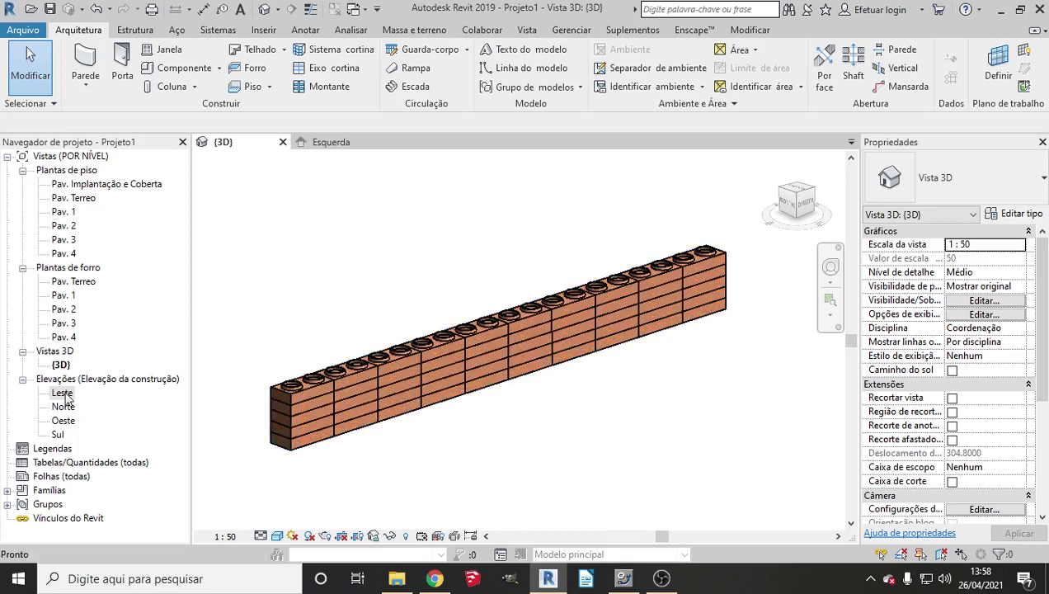
scroll(456, 491, "up", 5)
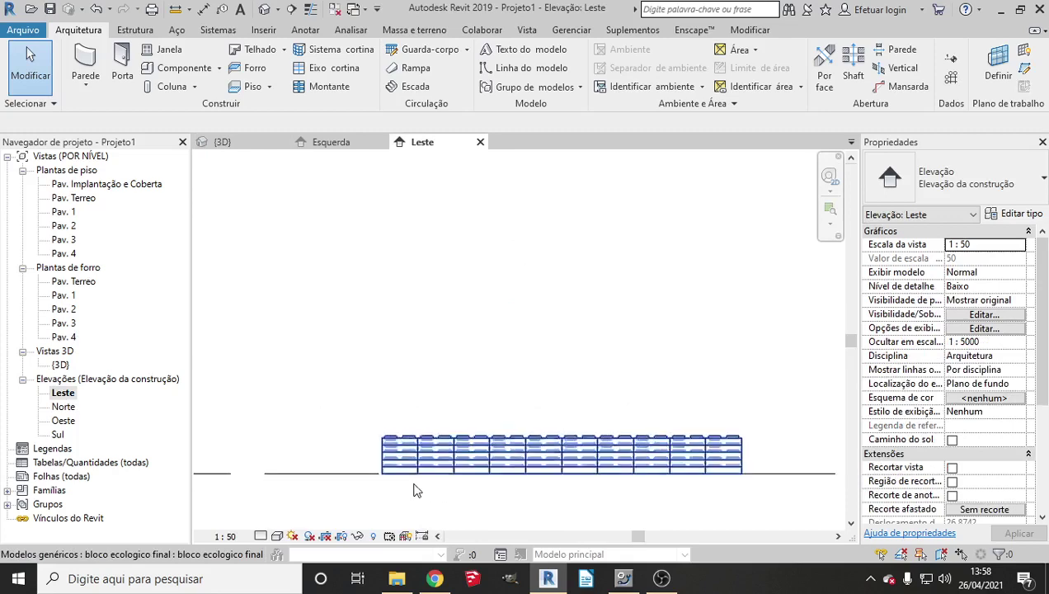
scroll(417, 485, "up", 3)
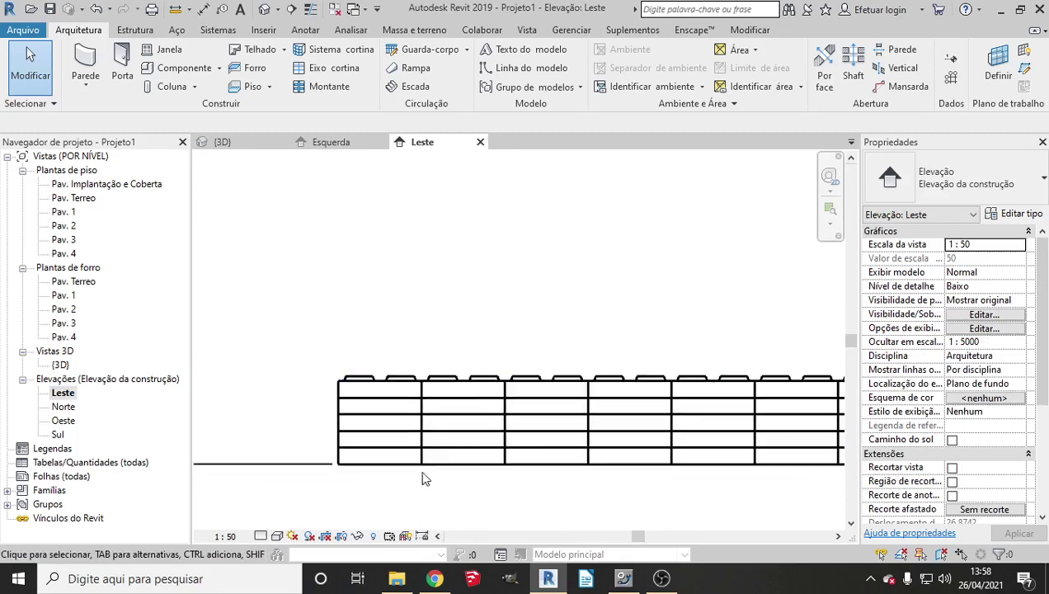
left_click(509, 417)
left_click(576, 55)
scroll(380, 355, "up", 3)
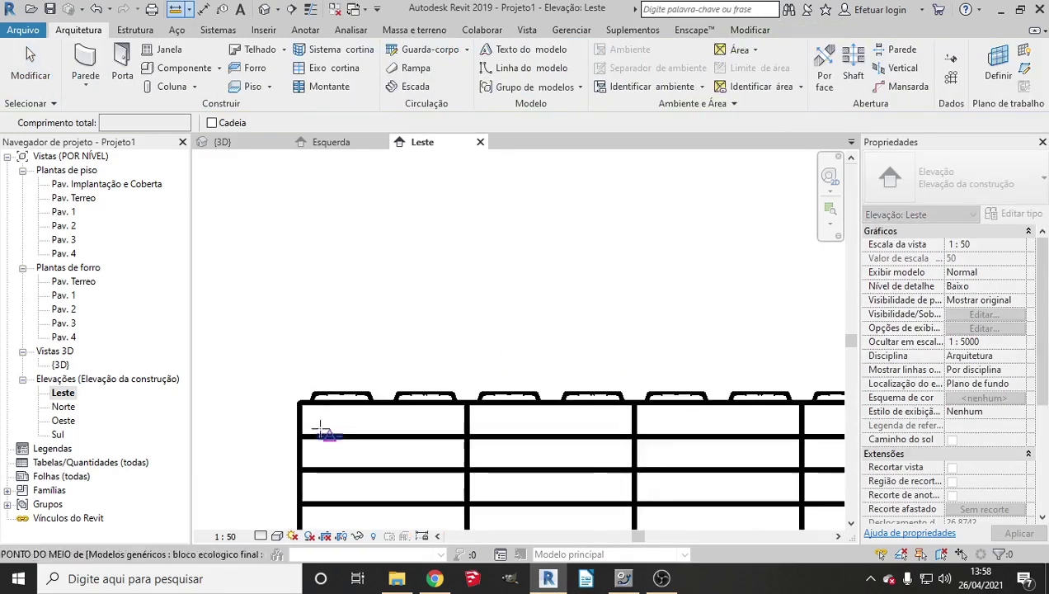
left_click(299, 401)
left_click(467, 402)
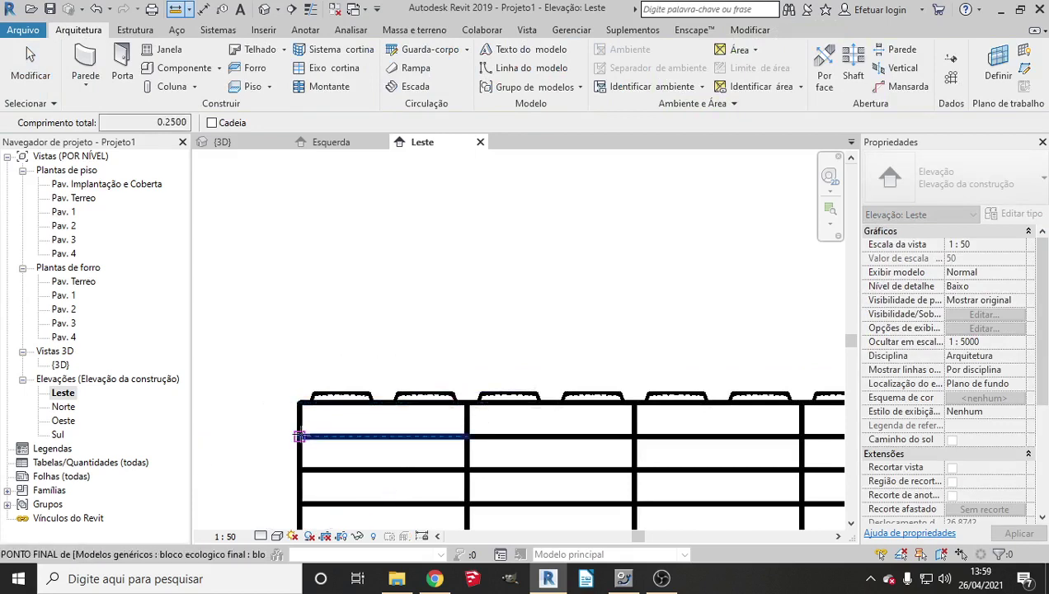
left_click(299, 436)
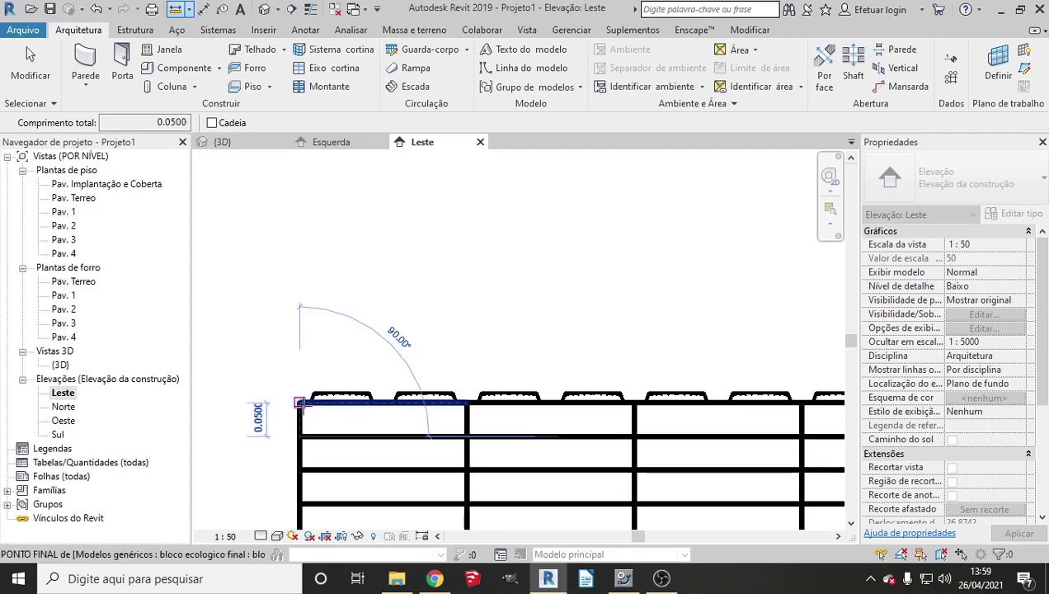
Measure across the top of the wall end in the Norte elevation, then return to 3D.
double_click(64, 407)
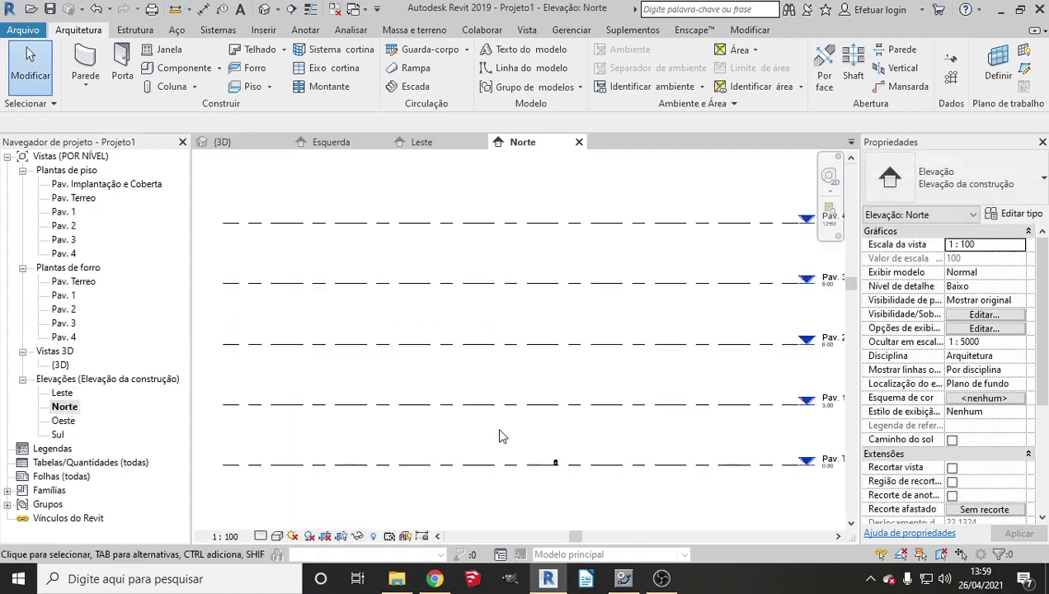
scroll(519, 412, "up", 10)
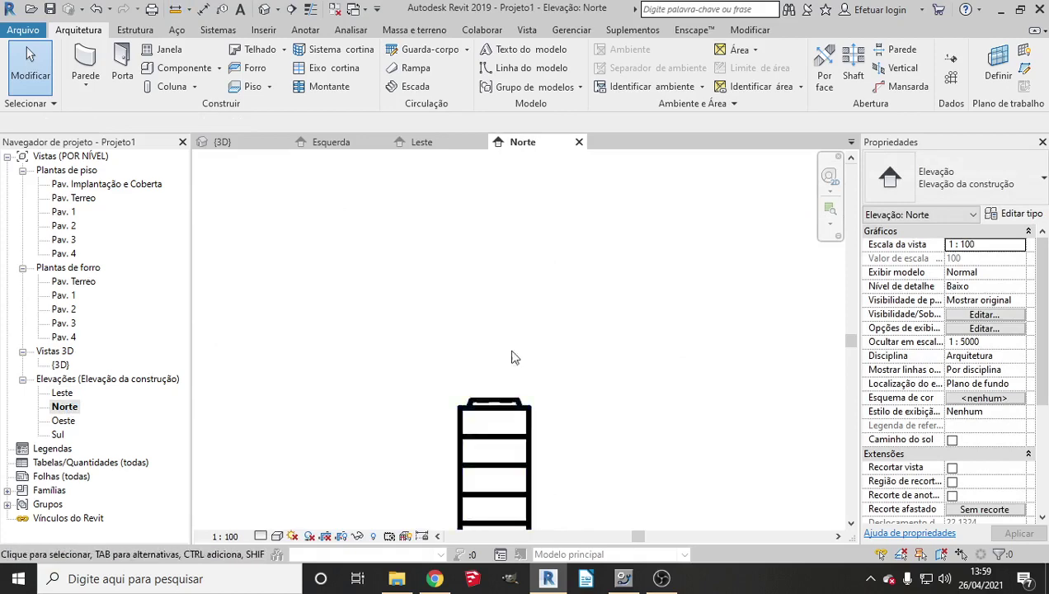
middle_click_drag(511, 356, 507, 293)
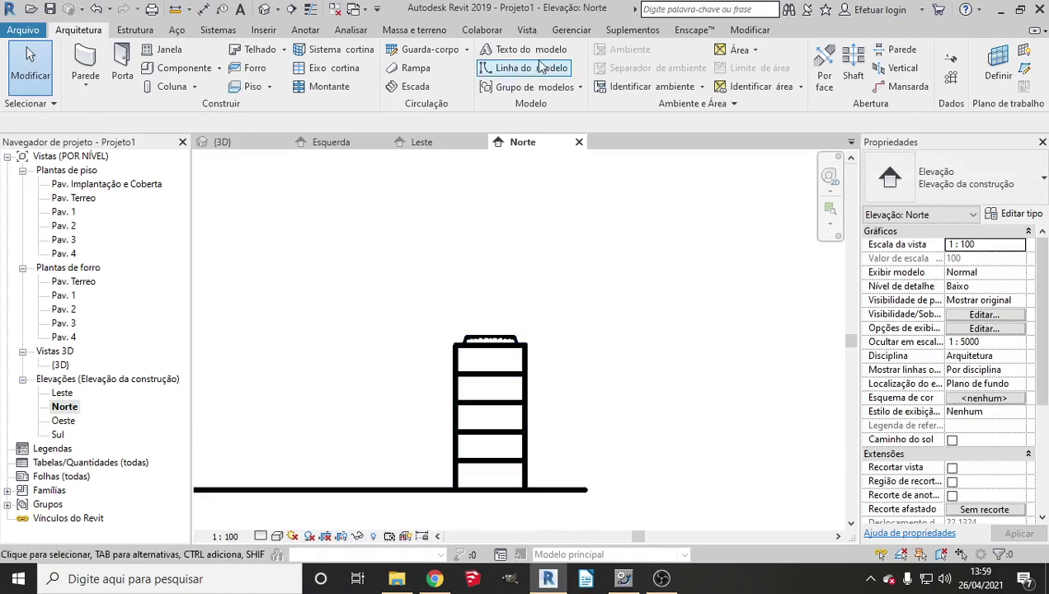
left_click(510, 347)
left_click(580, 59)
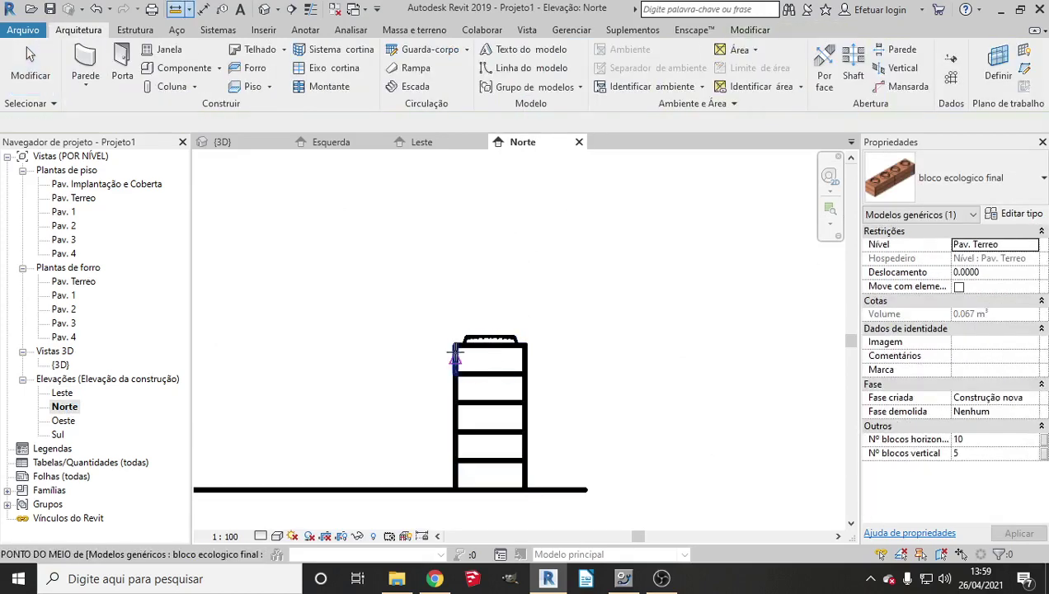
left_click(455, 344)
left_click(524, 345)
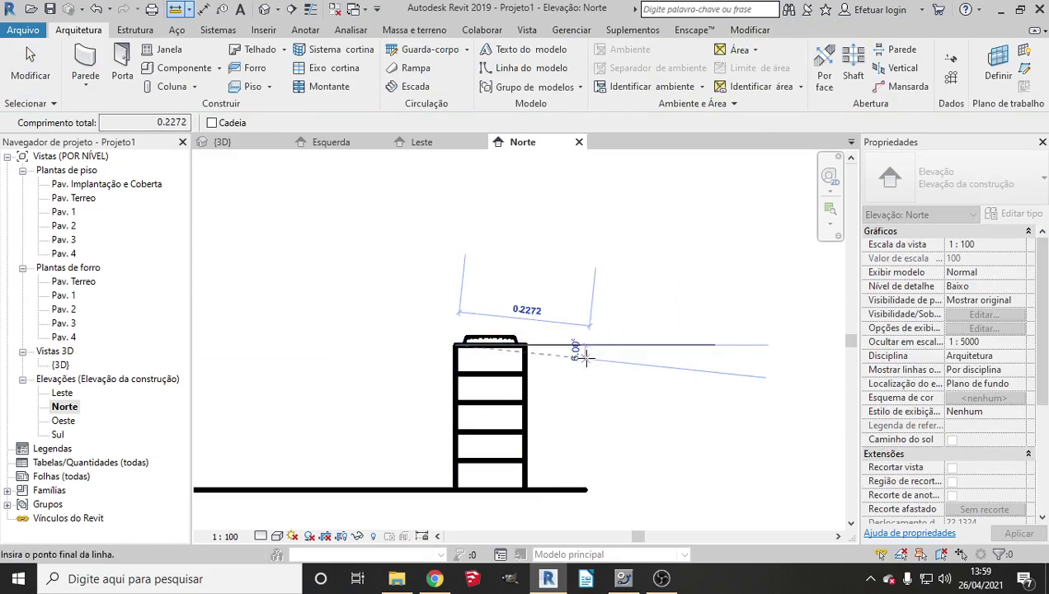
left_click(31, 56)
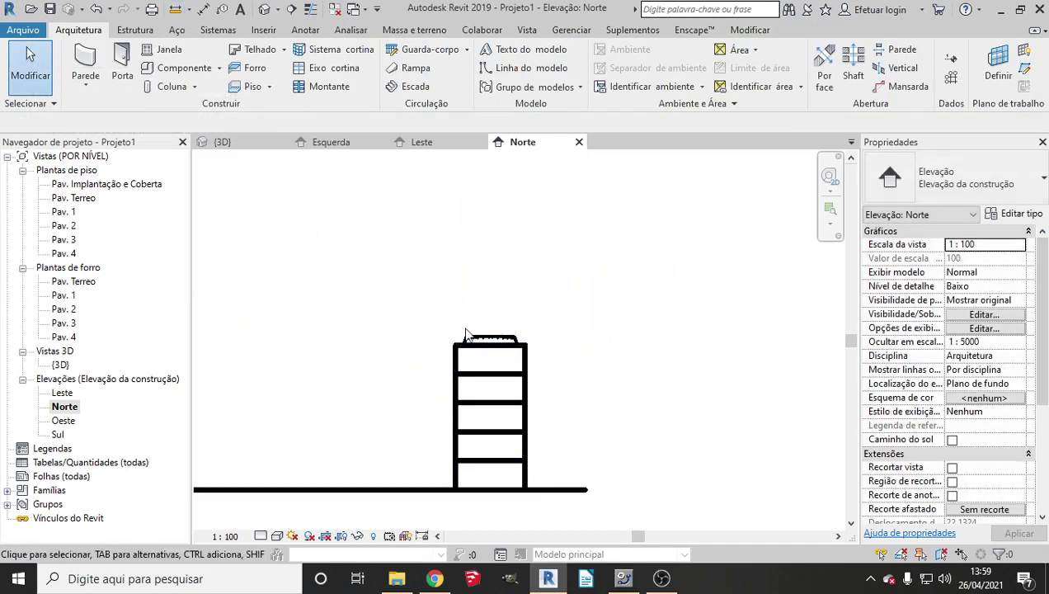
left_click(264, 8)
Select the 'bloco ecologico final' brick wall in the 3D view.
scroll(511, 371, "down", 3)
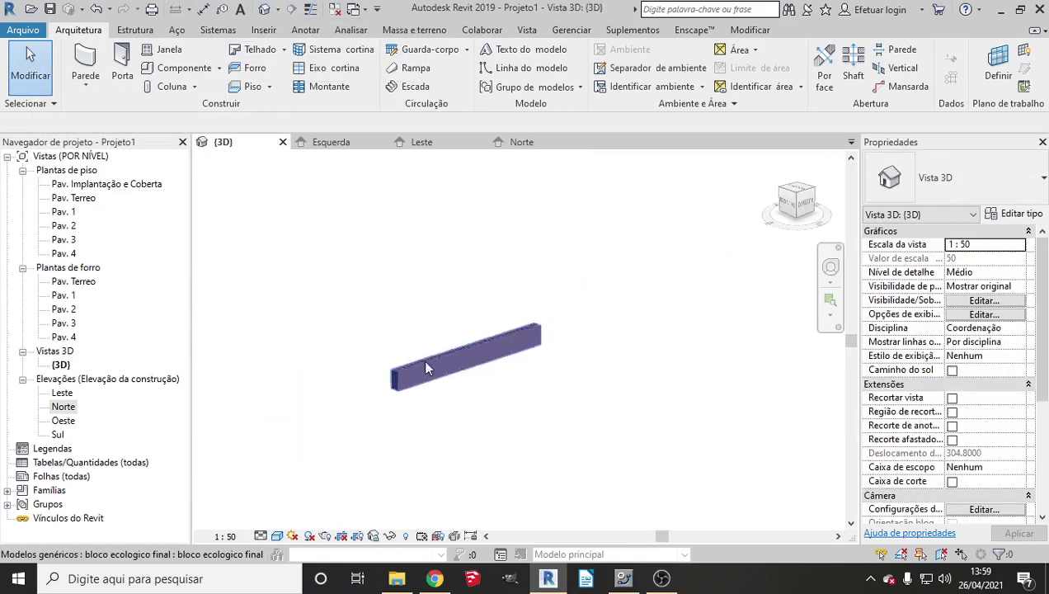
scroll(416, 367, "up", 1)
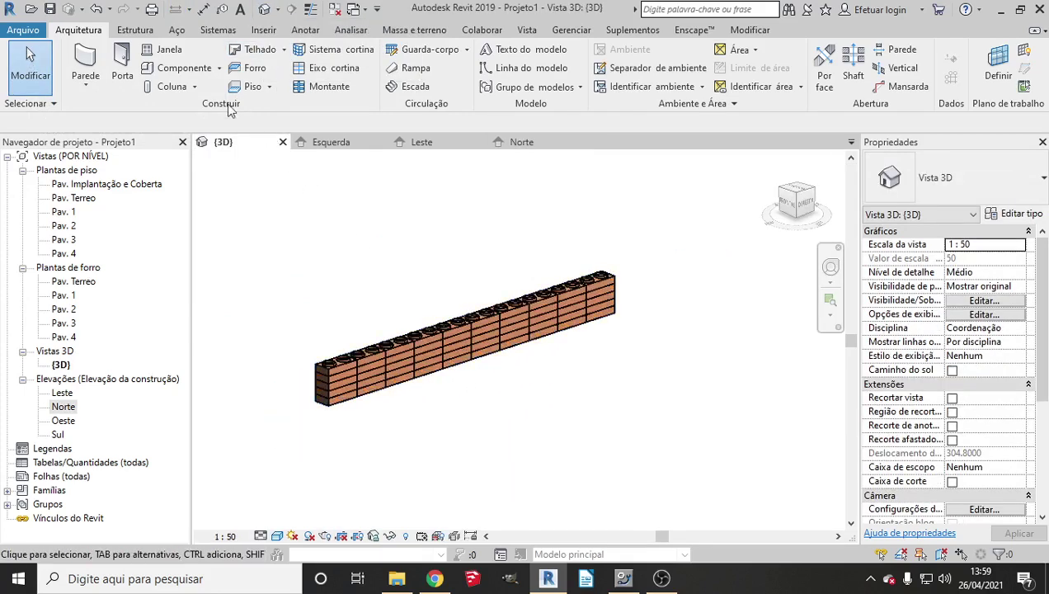
left_click(180, 68)
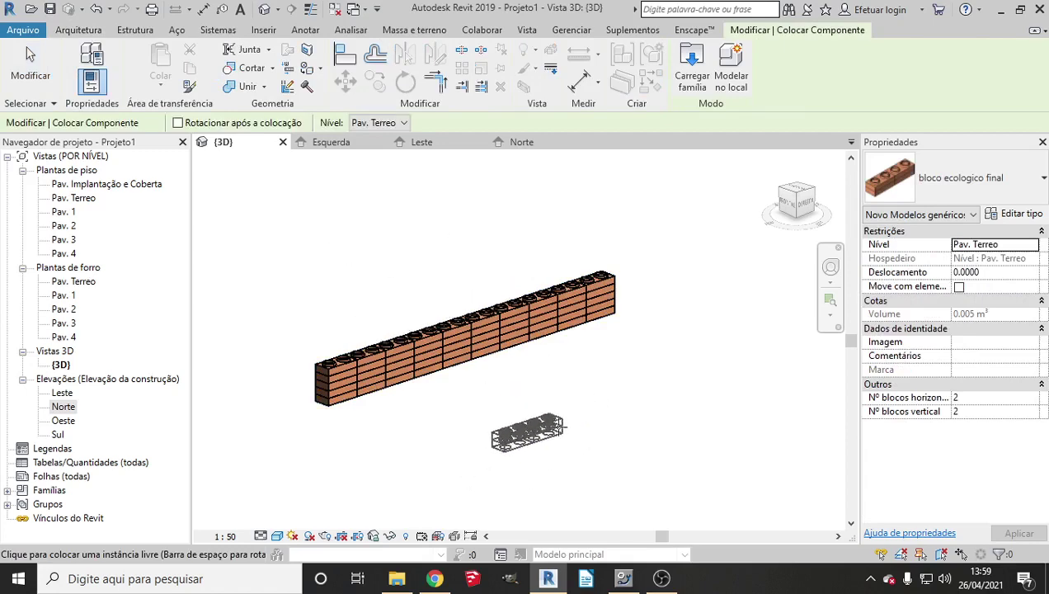
key("Escape")
key("Escape")
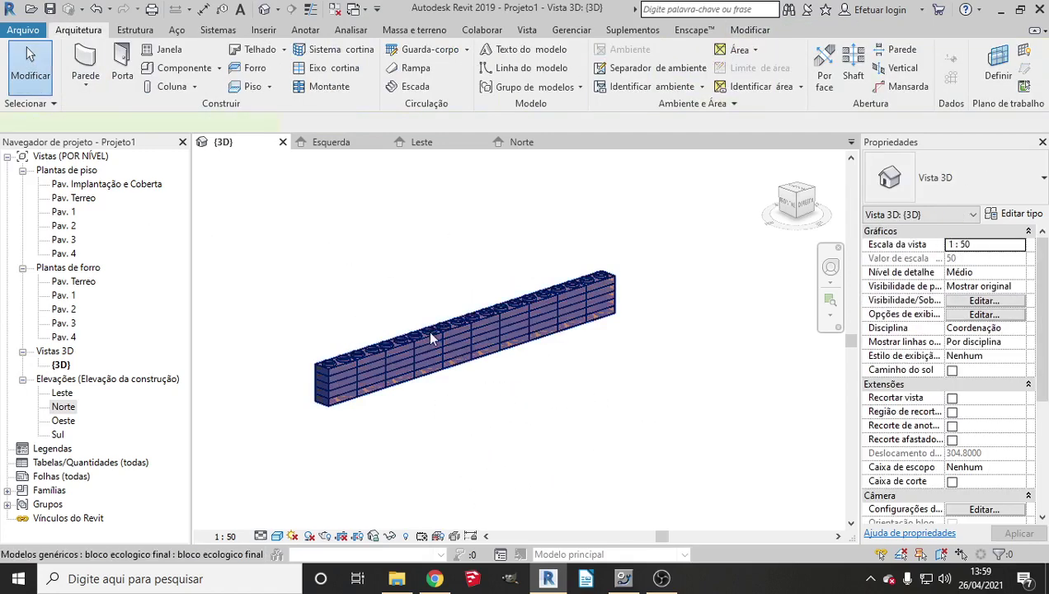
left_click(429, 335)
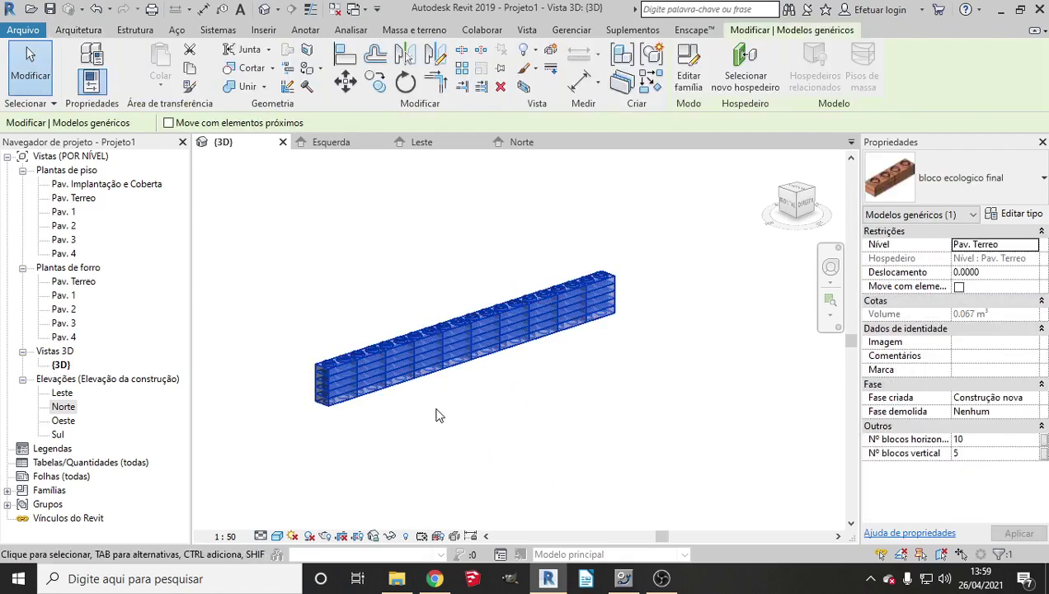
left_click(462, 408)
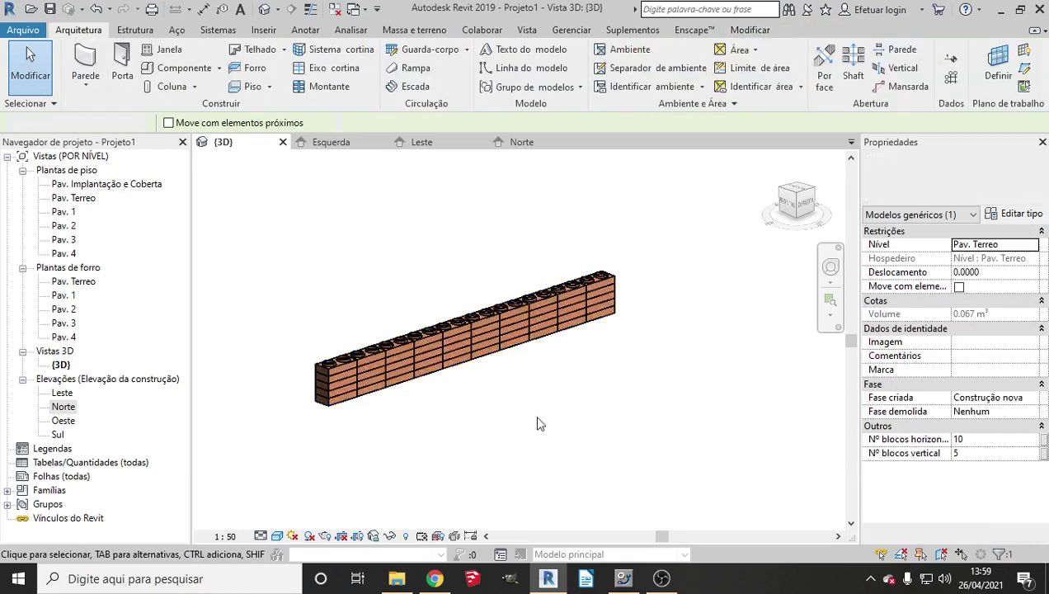
left_click(562, 327)
left_click(973, 439)
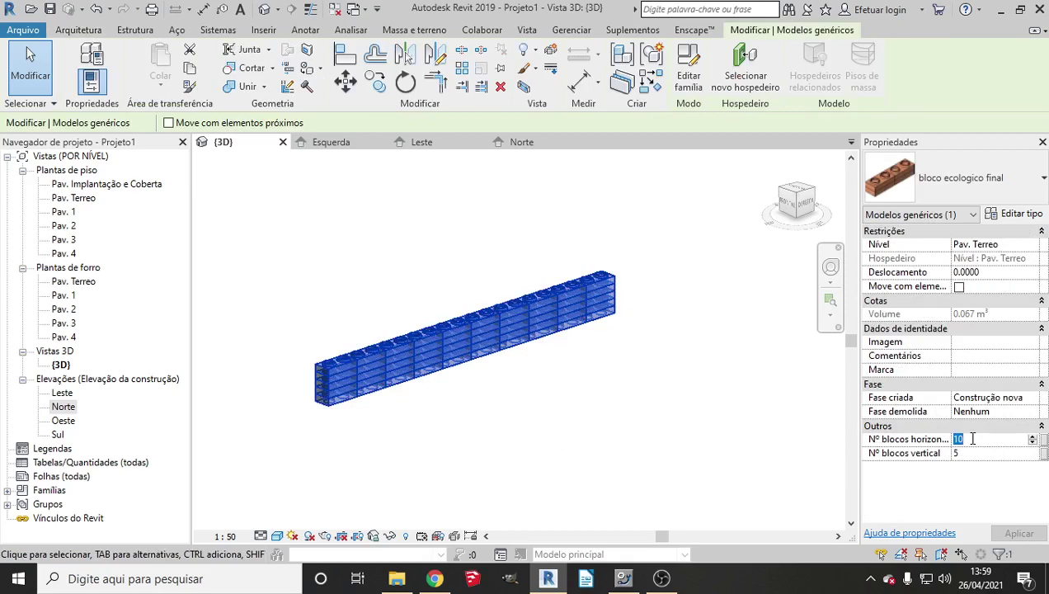
left_click(414, 264)
scroll(380, 351, "up", 2)
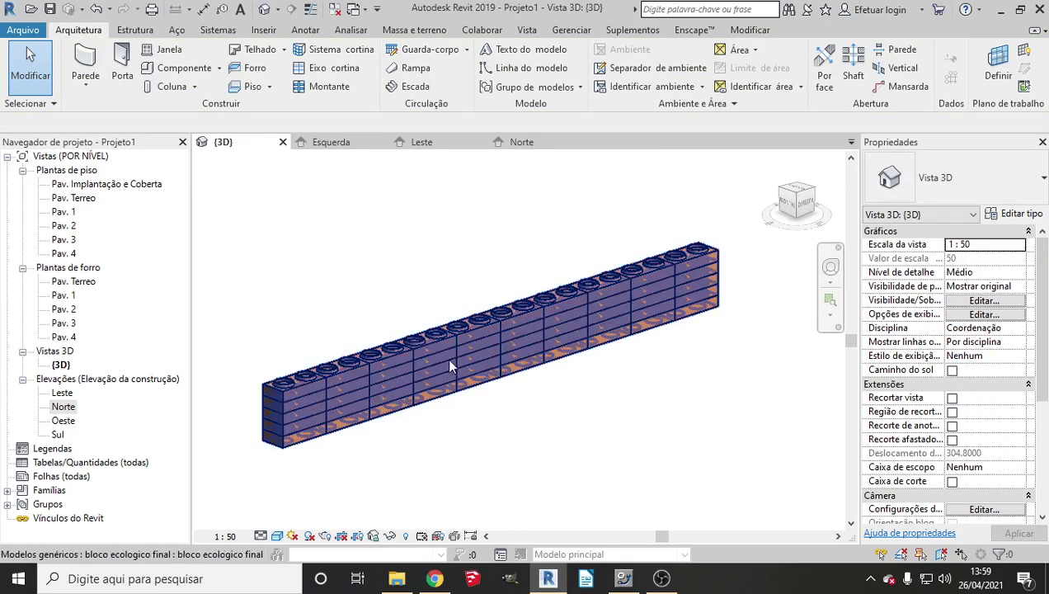
left_click(606, 316)
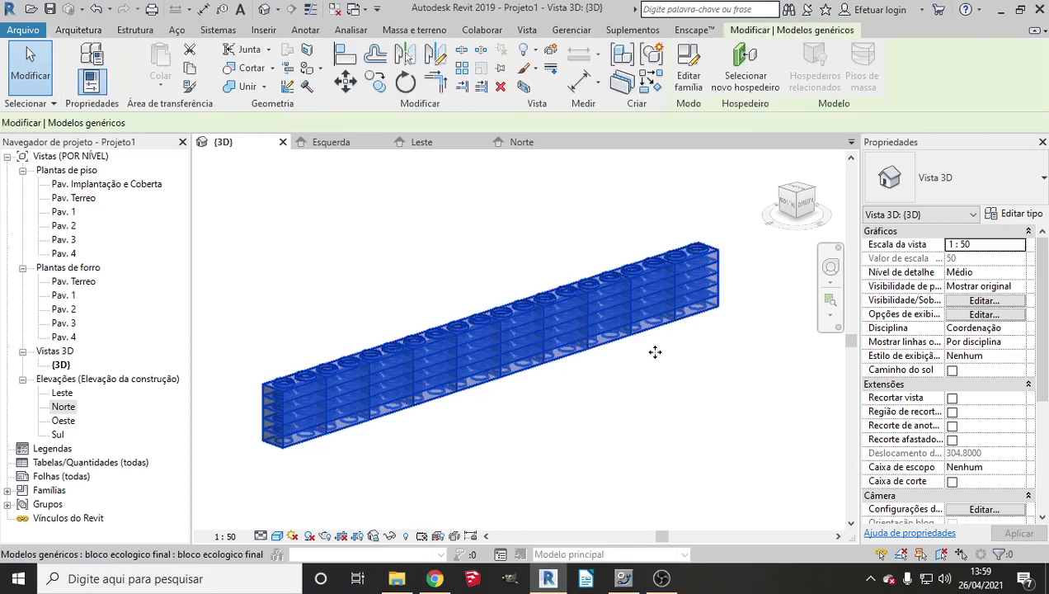
scroll(656, 352, "down", 1)
Change the horizontal block count from 10 to 2 and apply the 2×2 block counts.
left_click(970, 440)
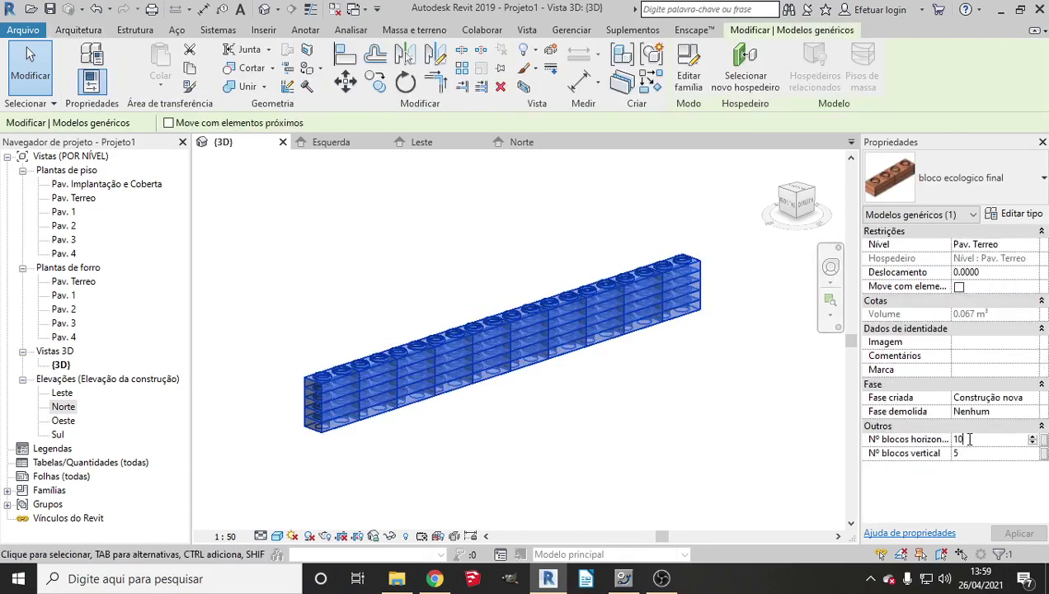
double_click(982, 440)
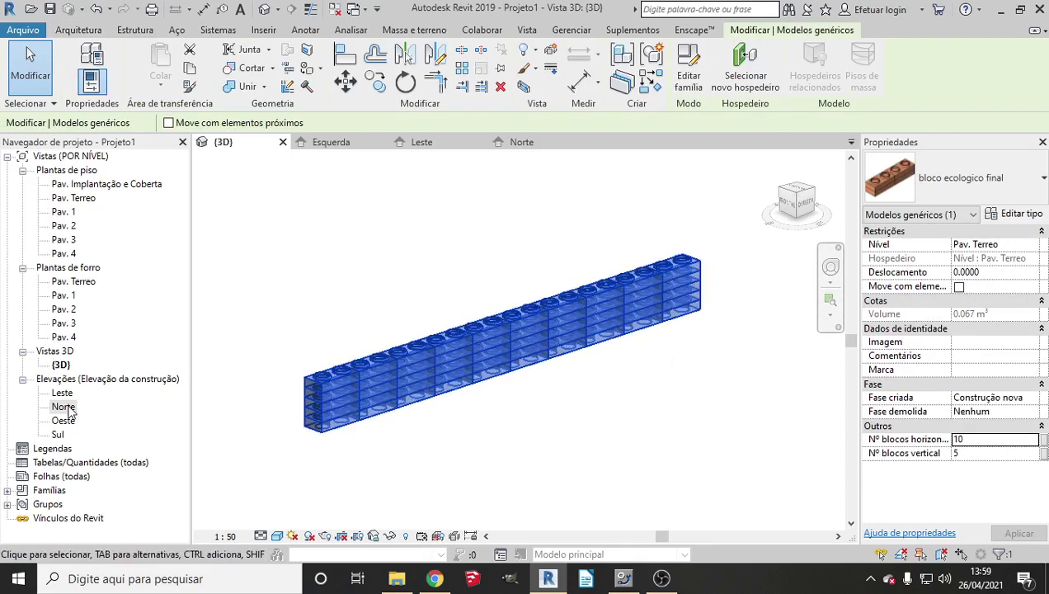
double_click(982, 440)
type("2")
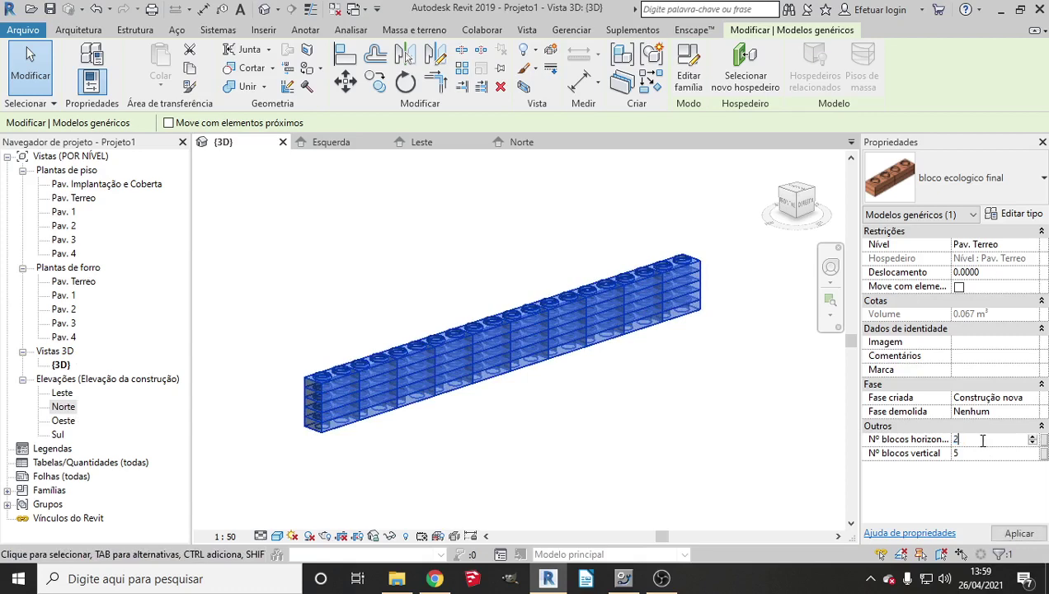
left_click(972, 453)
type("2")
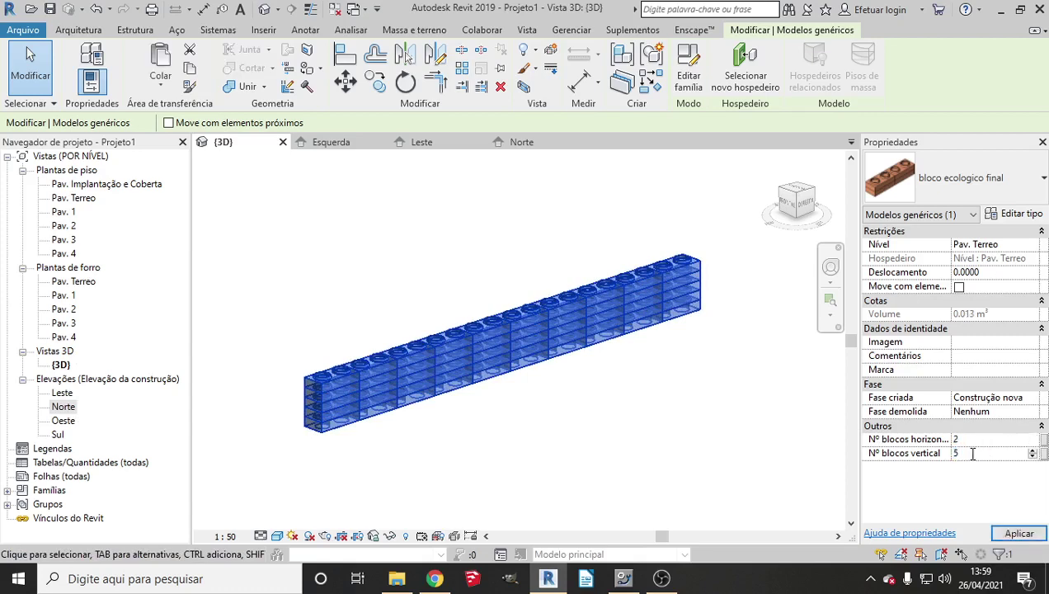
left_click(1018, 533)
left_click(564, 414)
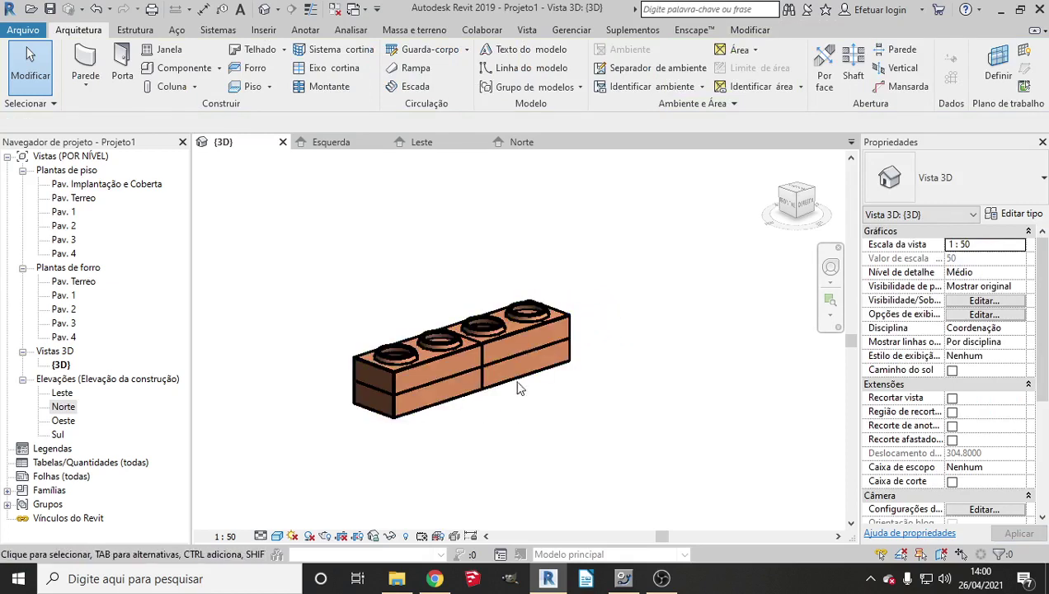
Compute 0,25 ÷ 2 = 0,125 in Calculator, then close it.
key("XF86Calculator")
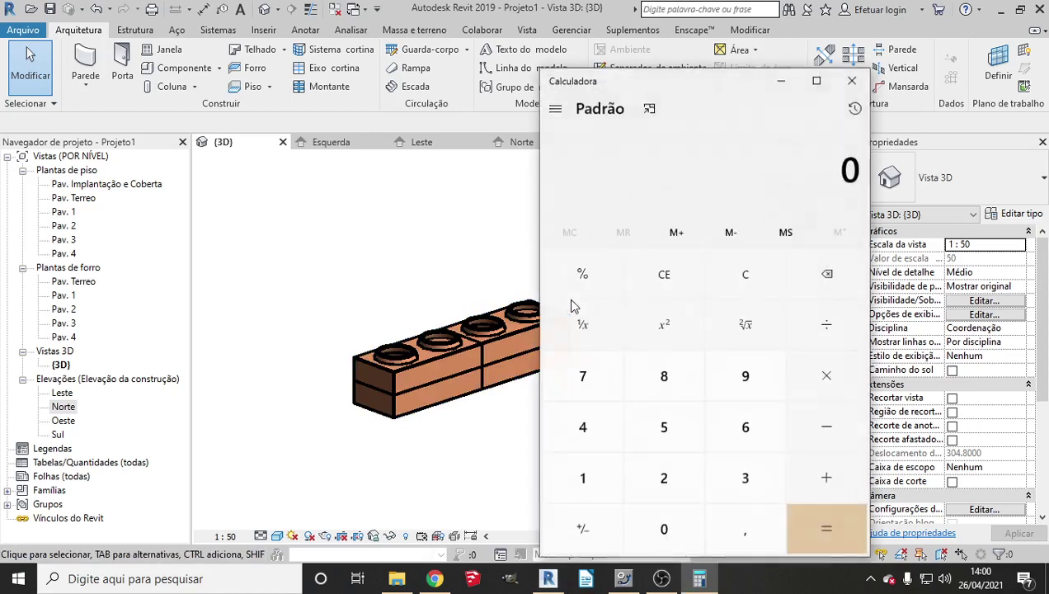
type("25")
key("Escape")
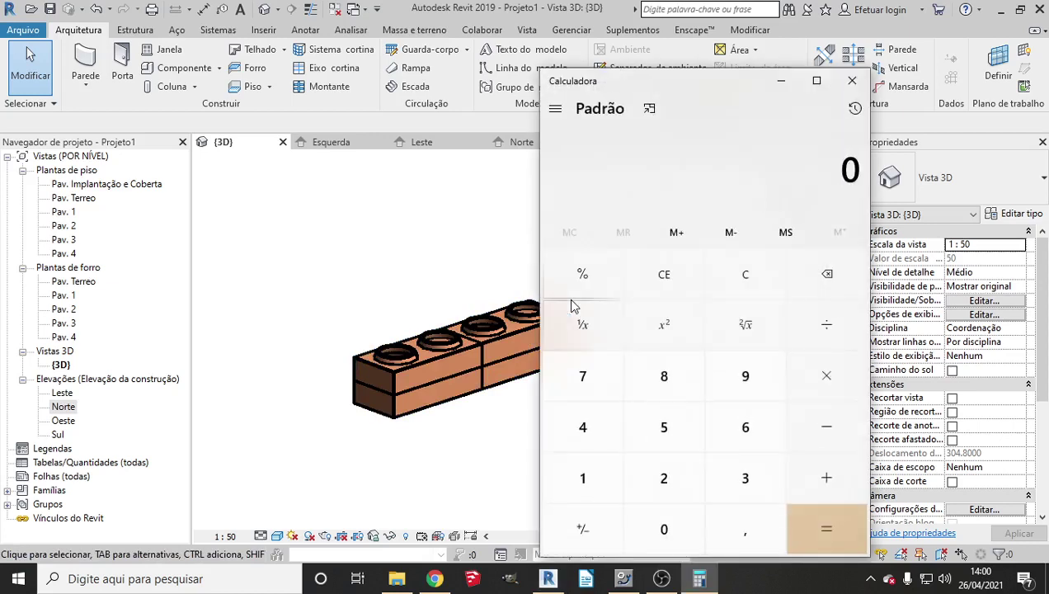
type("25")
key("Escape")
type(",25/")
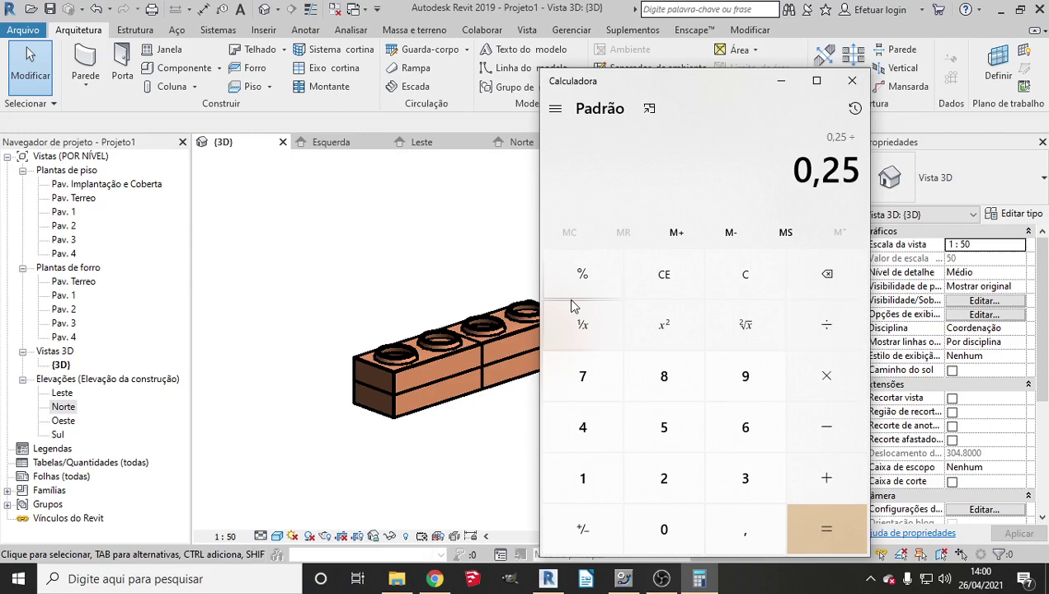
type("2")
key("Return")
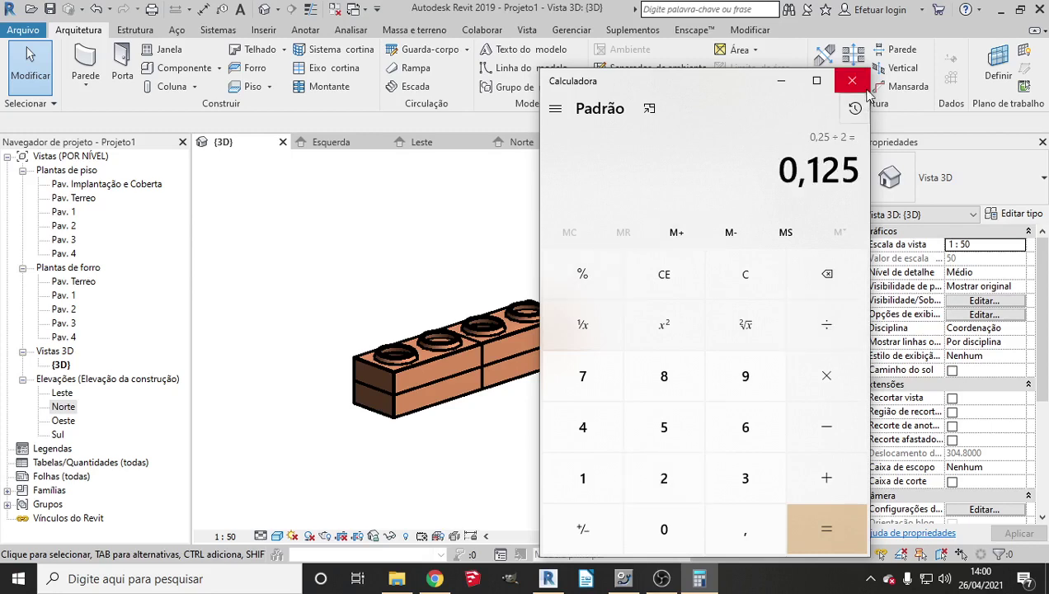
left_click(852, 80)
Set the brick row's horizontal block count to 12 and apply it.
left_click(444, 336)
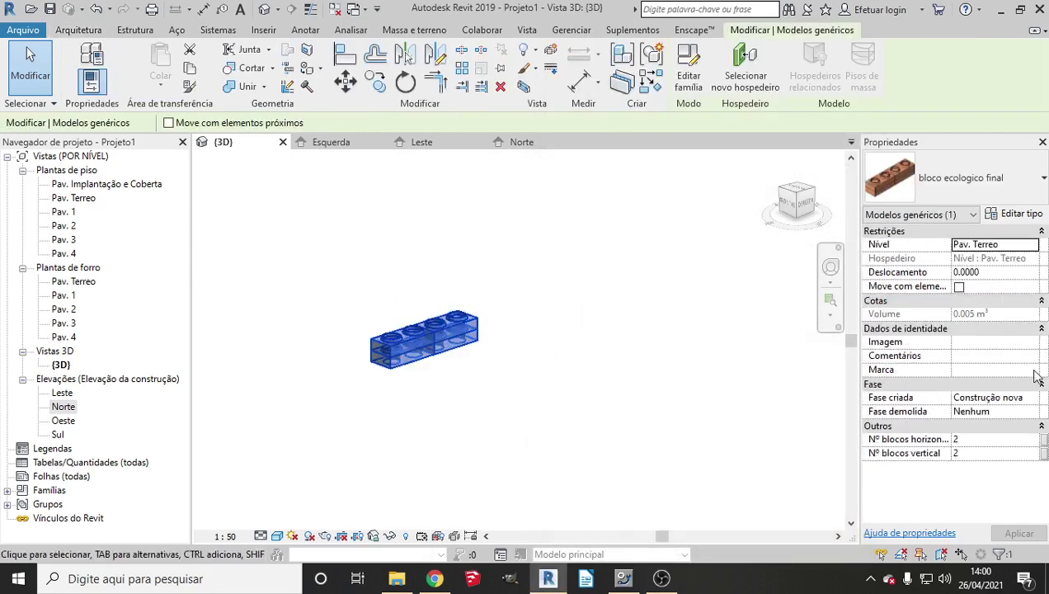
left_click(976, 440)
type("12")
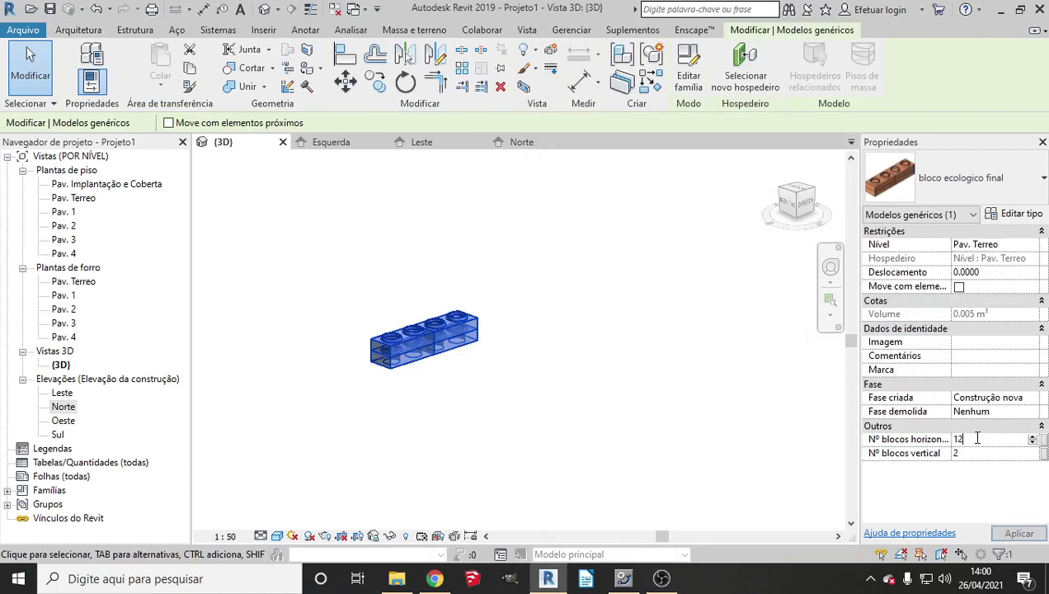
left_click(1016, 534)
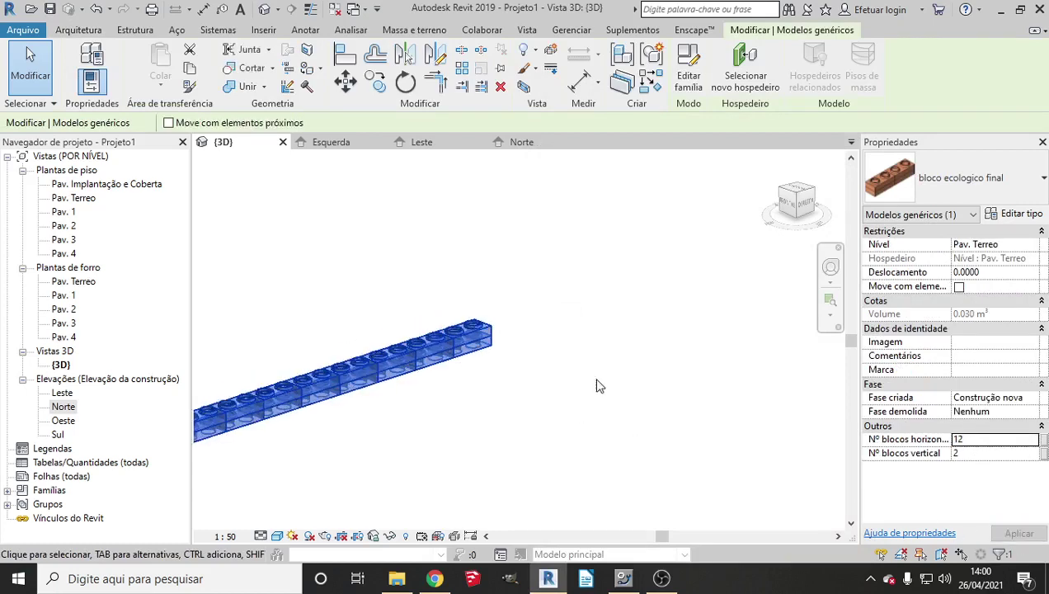
scroll(398, 382, "down", 3)
left_click(627, 292)
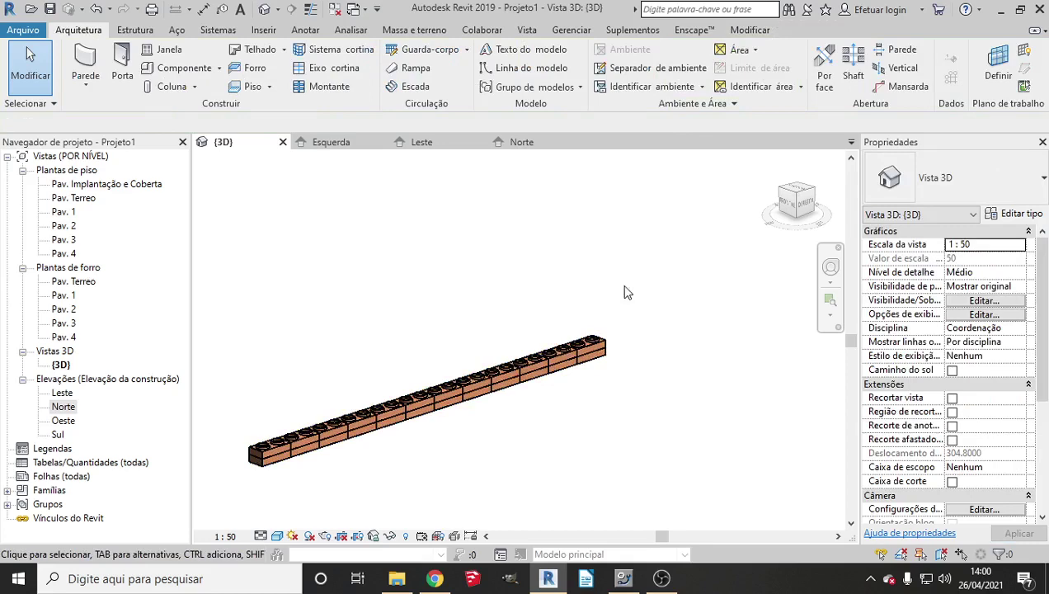
left_click(581, 361)
Switch to the Leste elevation and measure the brick row from its left end.
double_click(63, 406)
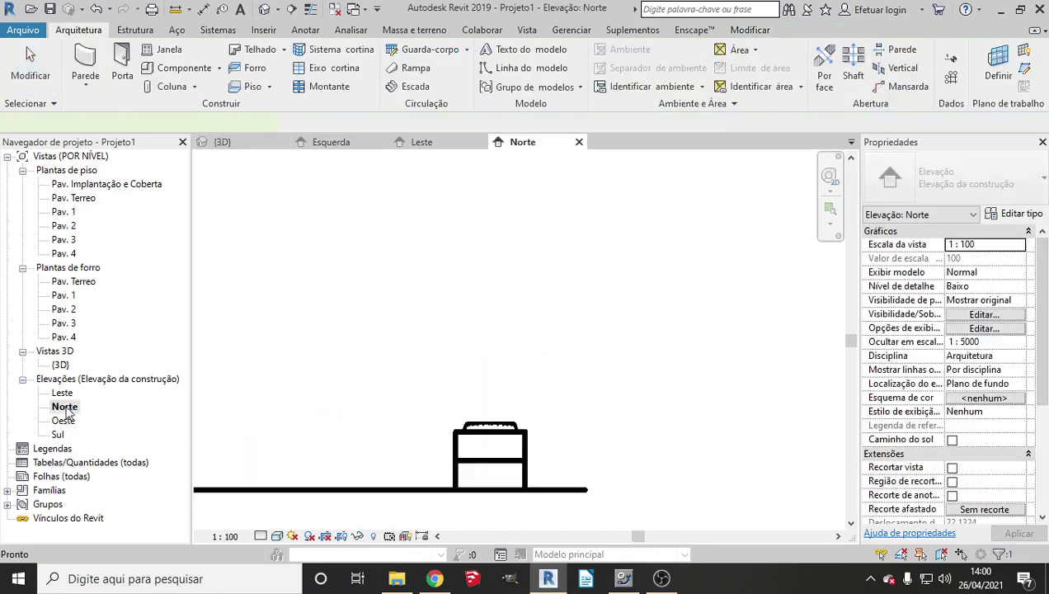
double_click(62, 393)
scroll(462, 441, "down", 3)
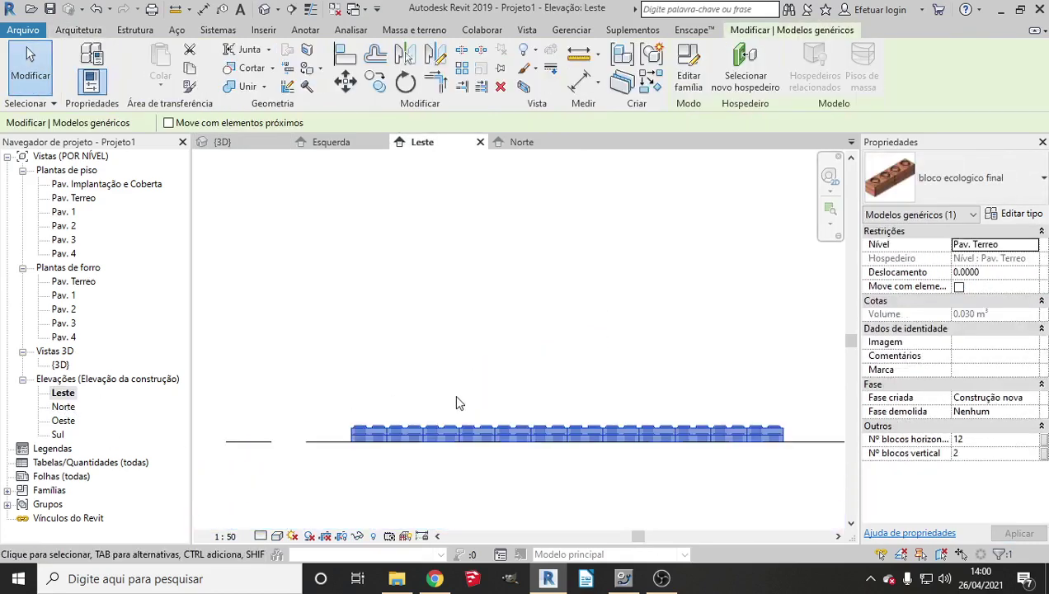
left_click(578, 55)
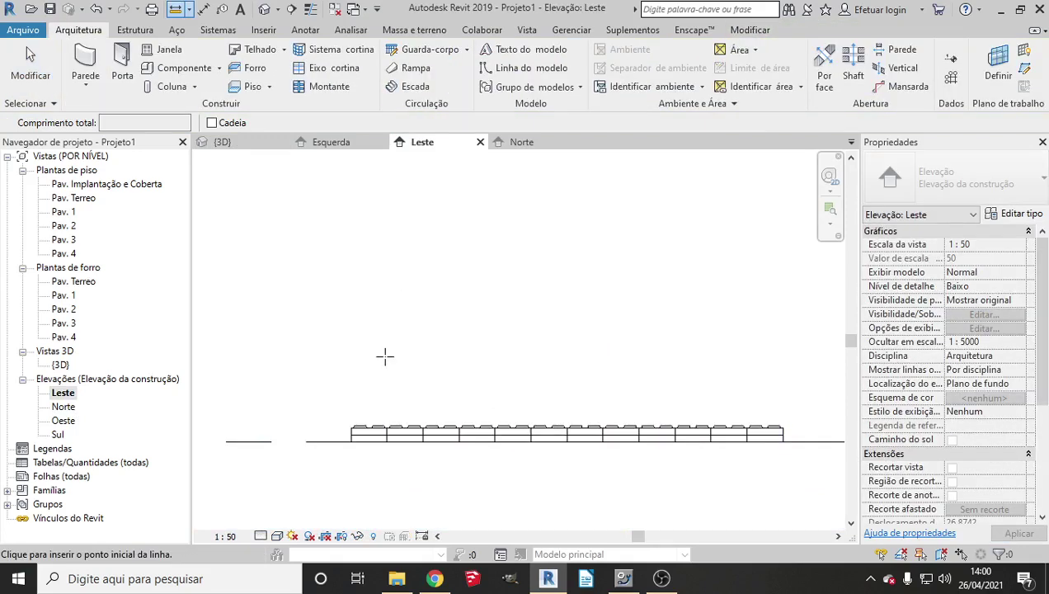
left_click(352, 427)
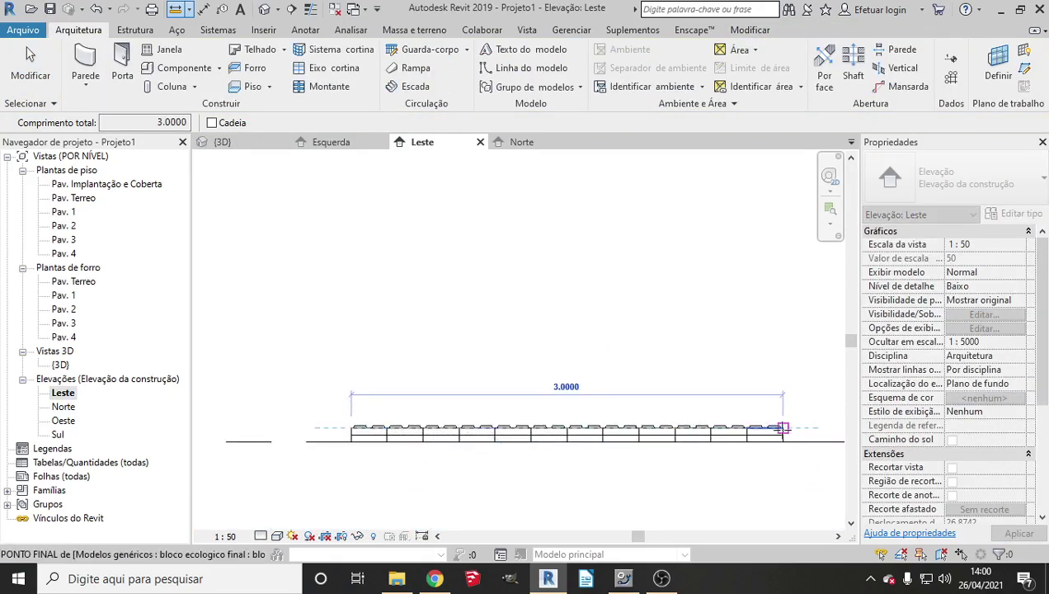
left_click(30, 62)
Change the horizontal block count to 9, then to 10, applying each.
left_click(773, 430)
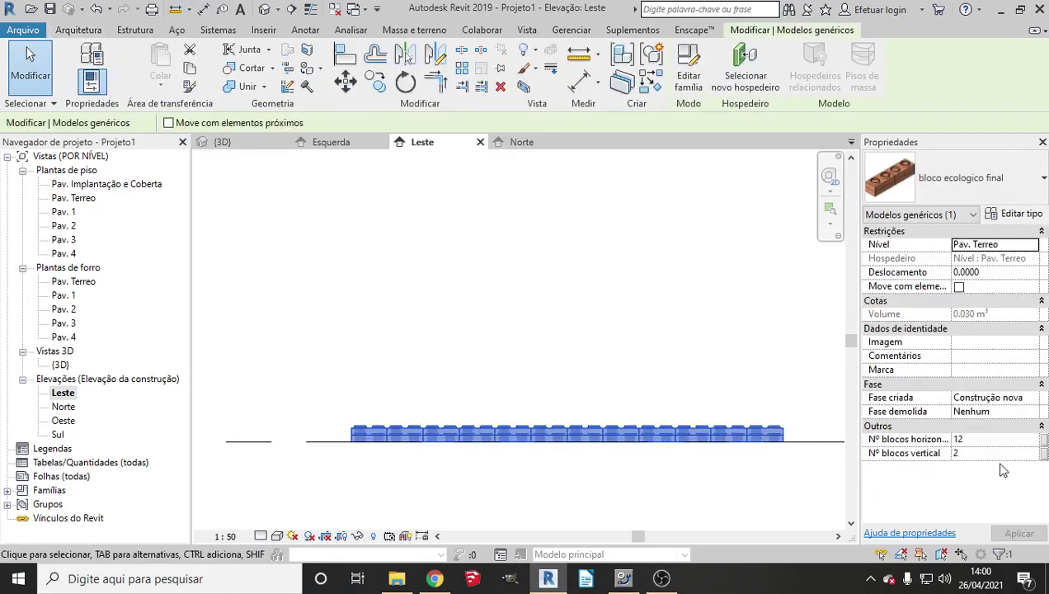
left_click(983, 439)
type("9")
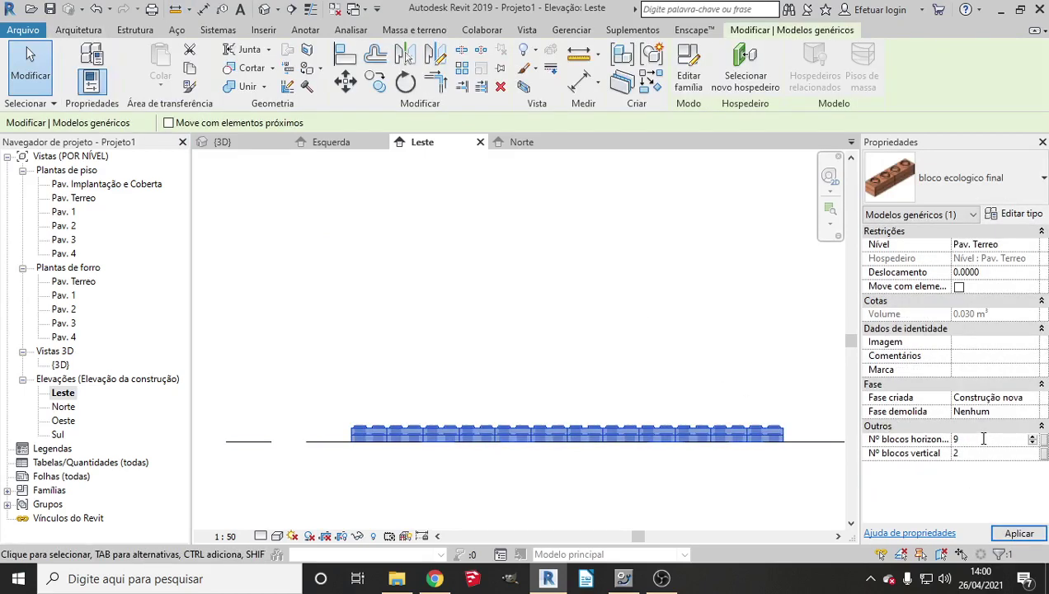
left_click(1016, 533)
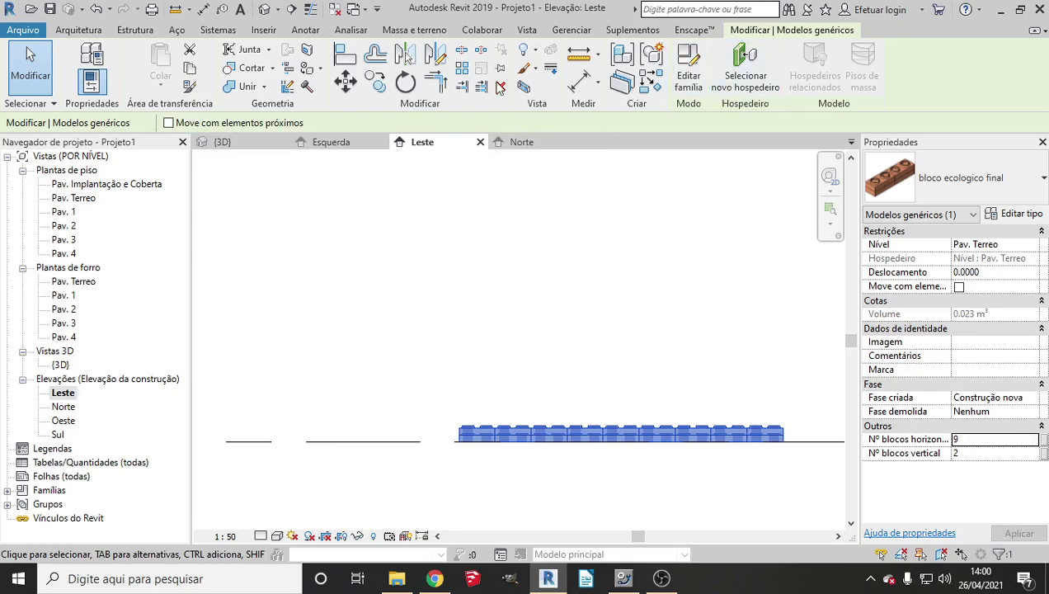
left_click(973, 427)
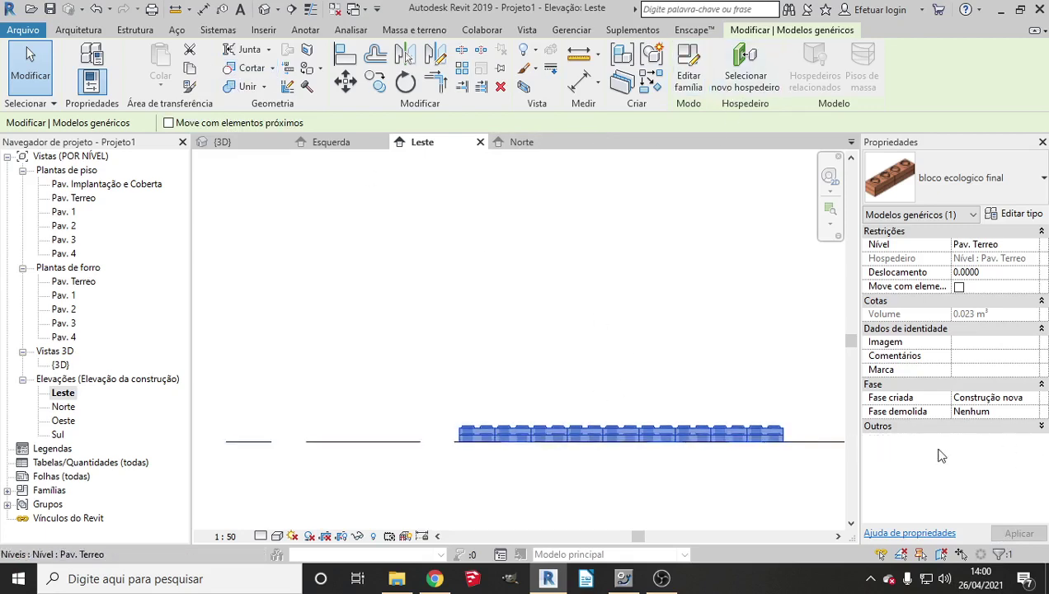
left_click(784, 346)
left_click(772, 438)
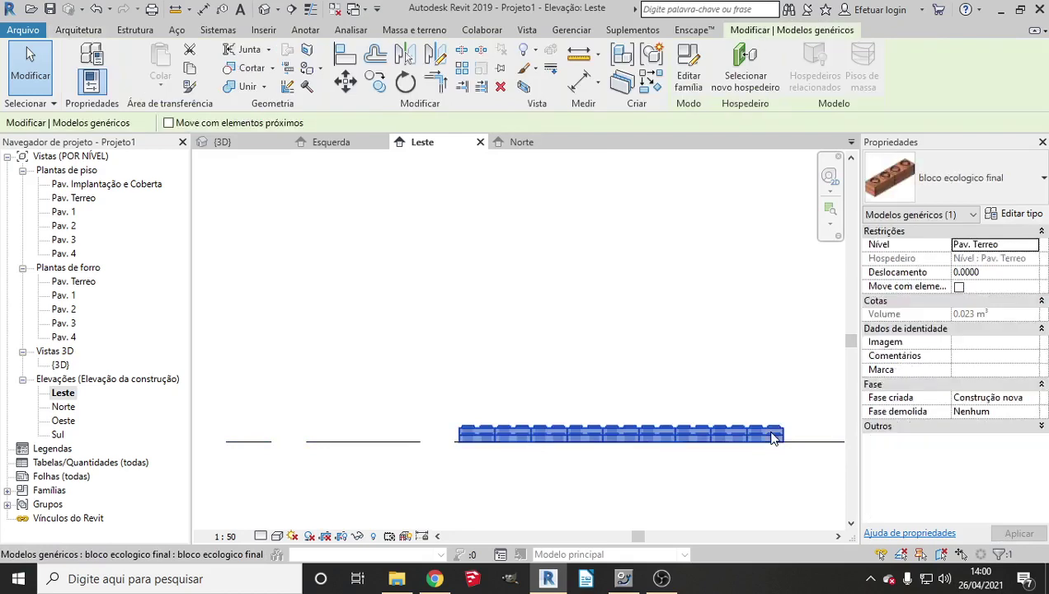
left_click(1042, 427)
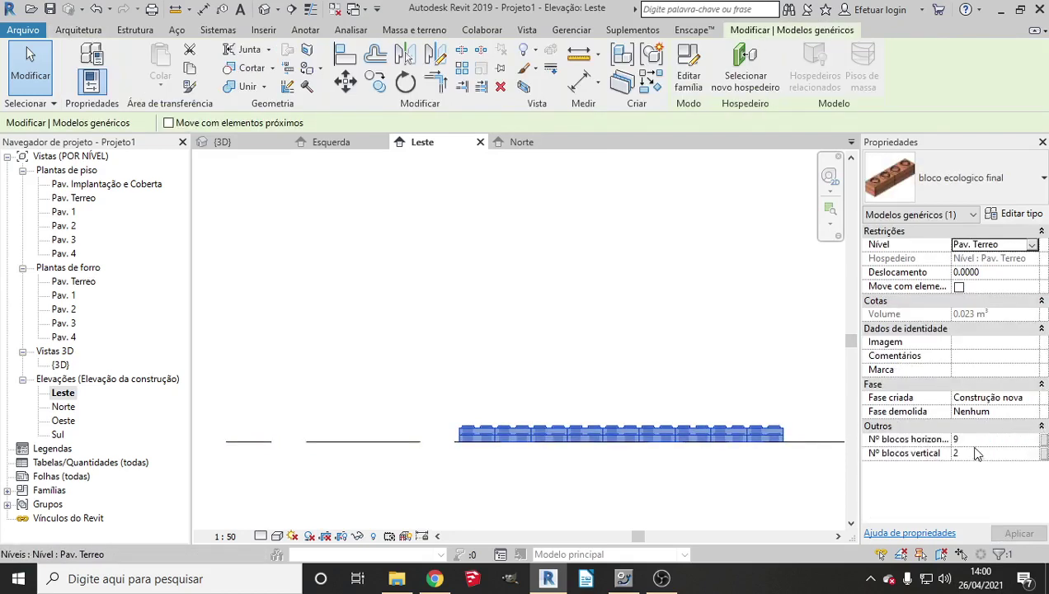
left_click(978, 438)
type("0")
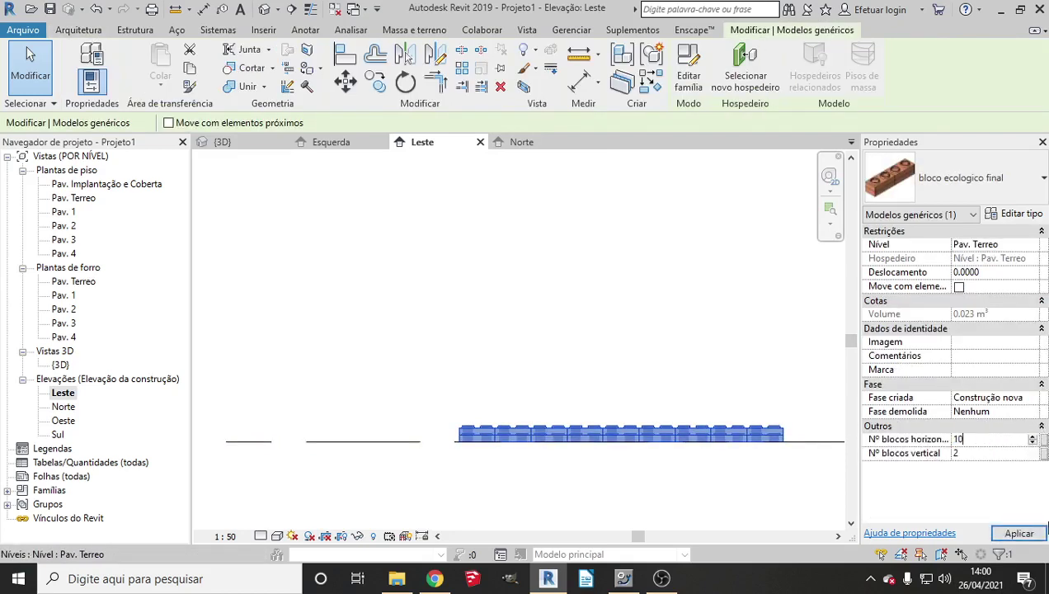
left_click(1011, 533)
Measure the 10-block wall's length from its left end to its right end.
left_click(604, 375)
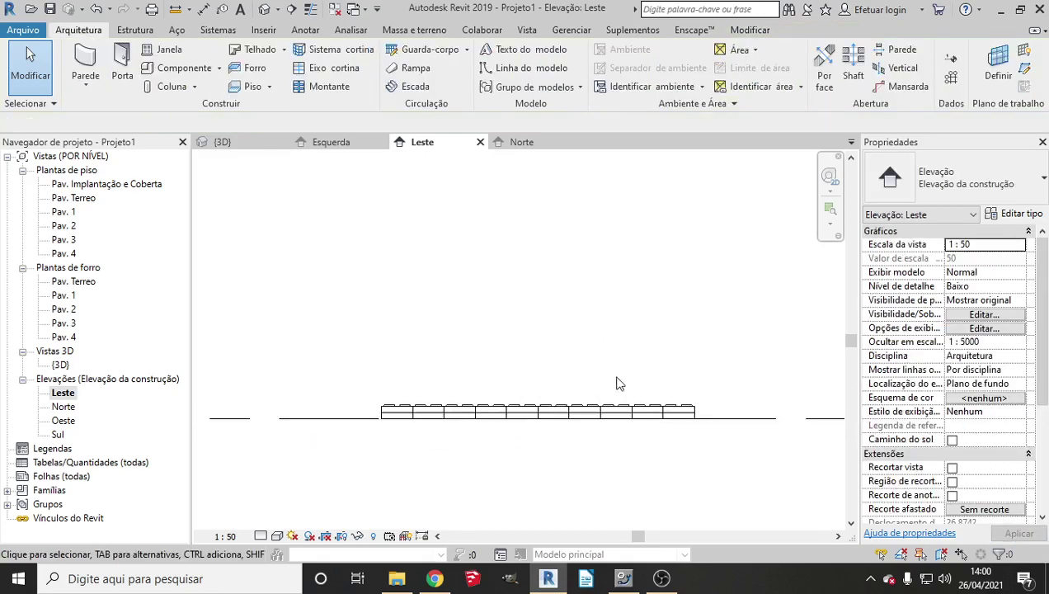
left_click(580, 421)
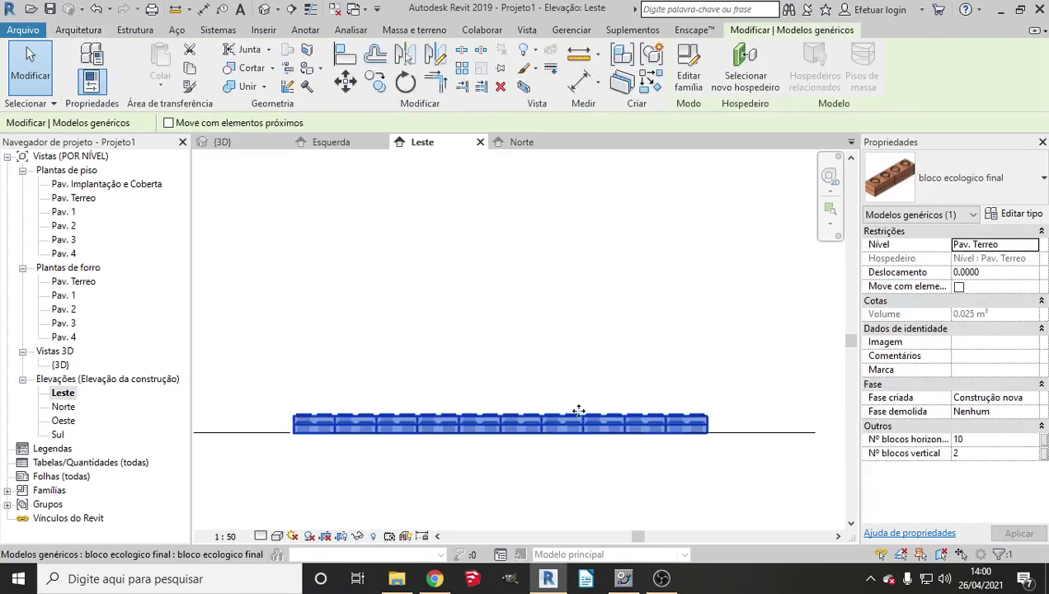
left_click(579, 53)
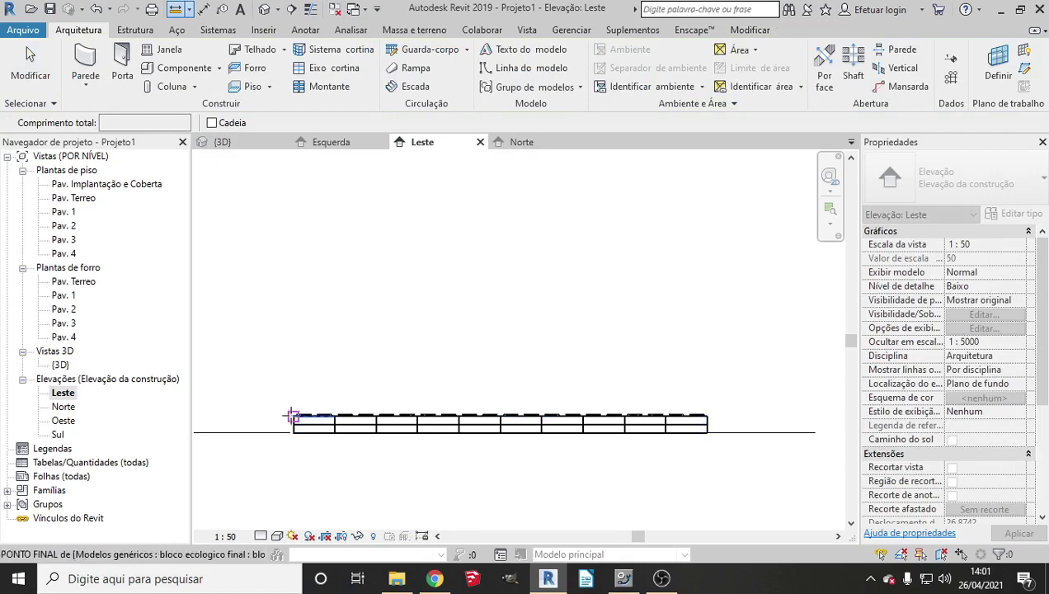
left_click(294, 414)
left_click(707, 415)
key("Escape")
key("Escape")
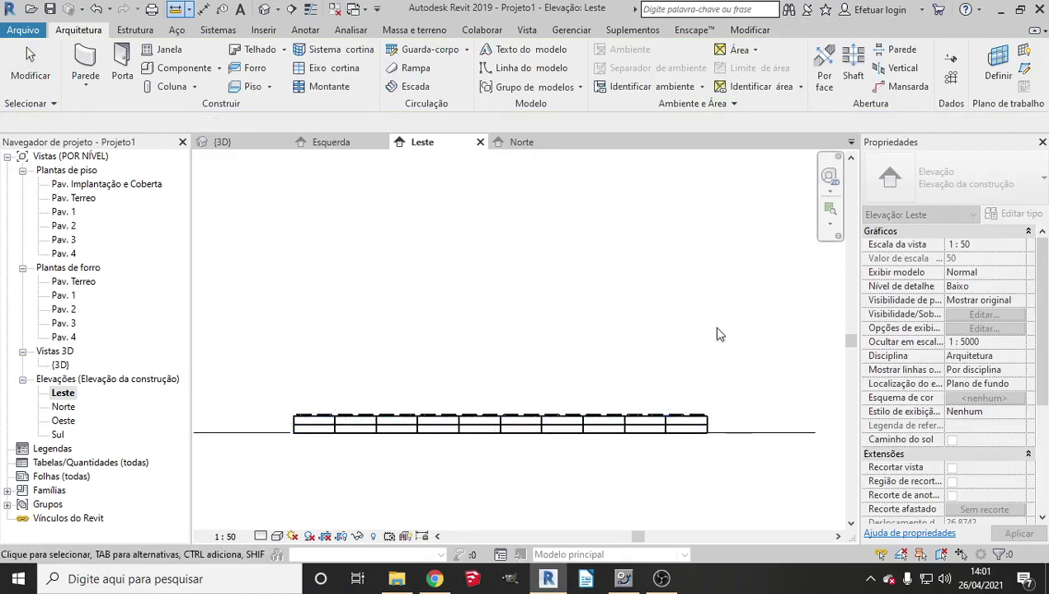
Set the horizontal count back to 9 and measure the 2.25 row length.
left_click(691, 425)
double_click(974, 439)
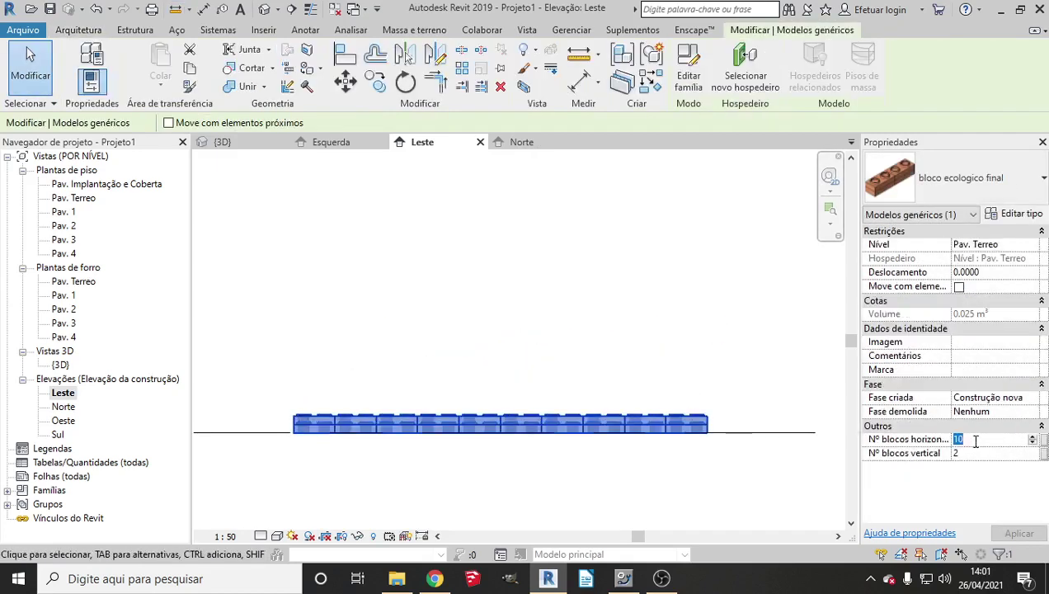
type("9")
left_click(1018, 533)
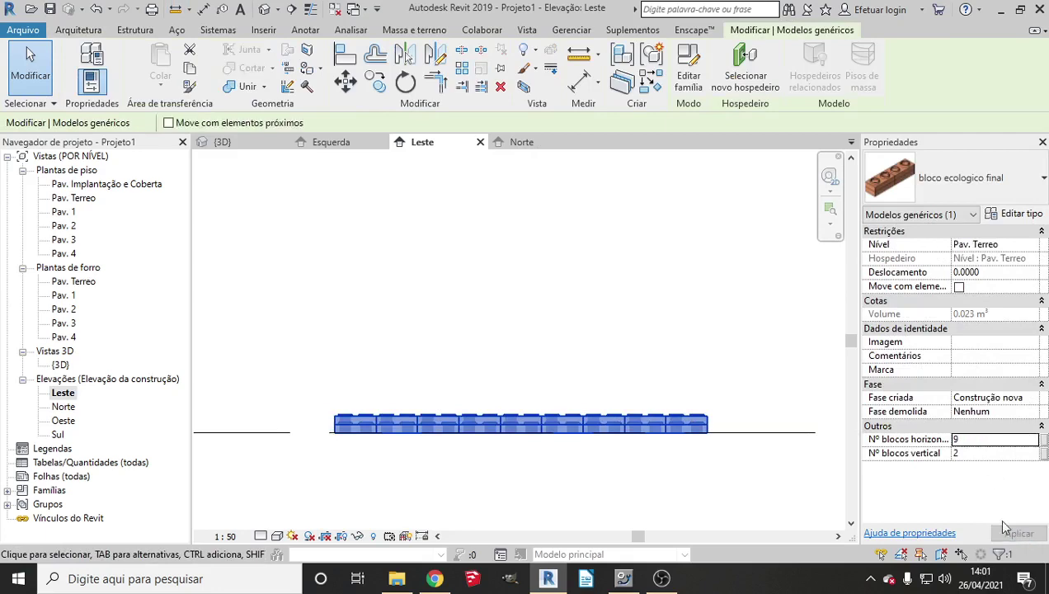
left_click(583, 324)
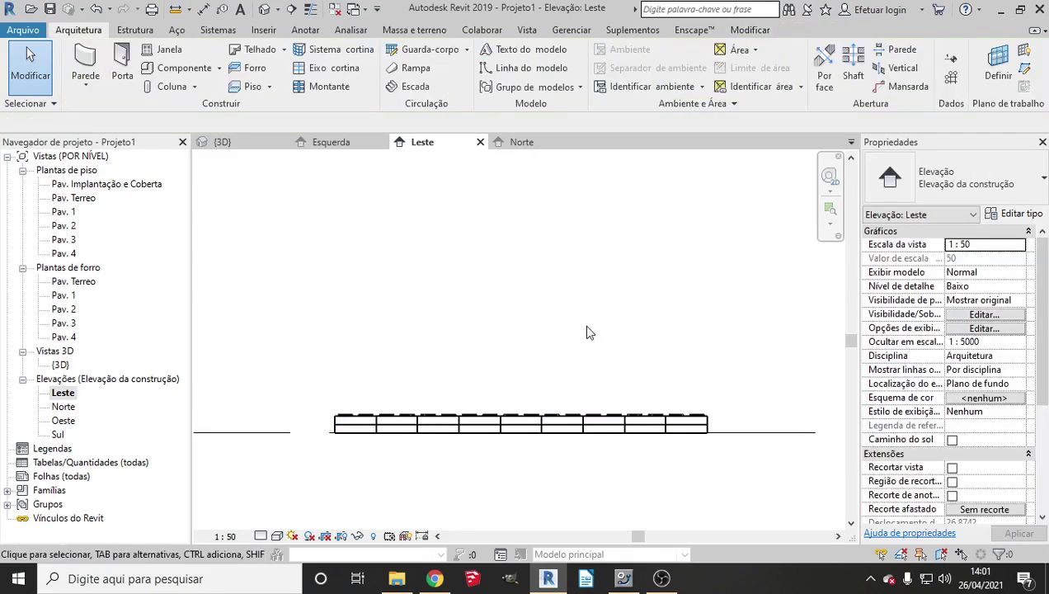
left_click(583, 422)
left_click(578, 53)
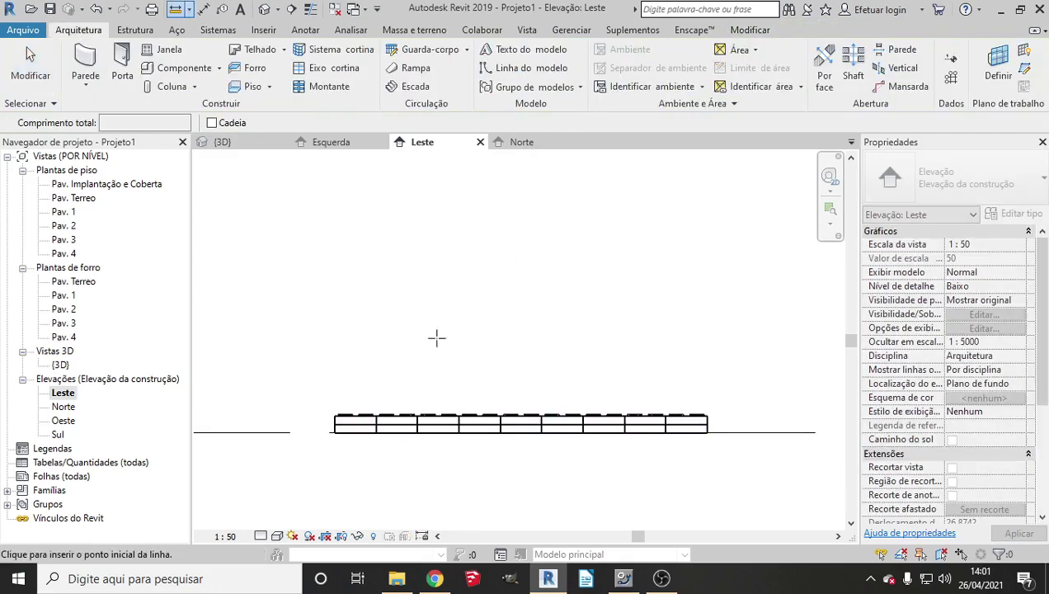
left_click(334, 417)
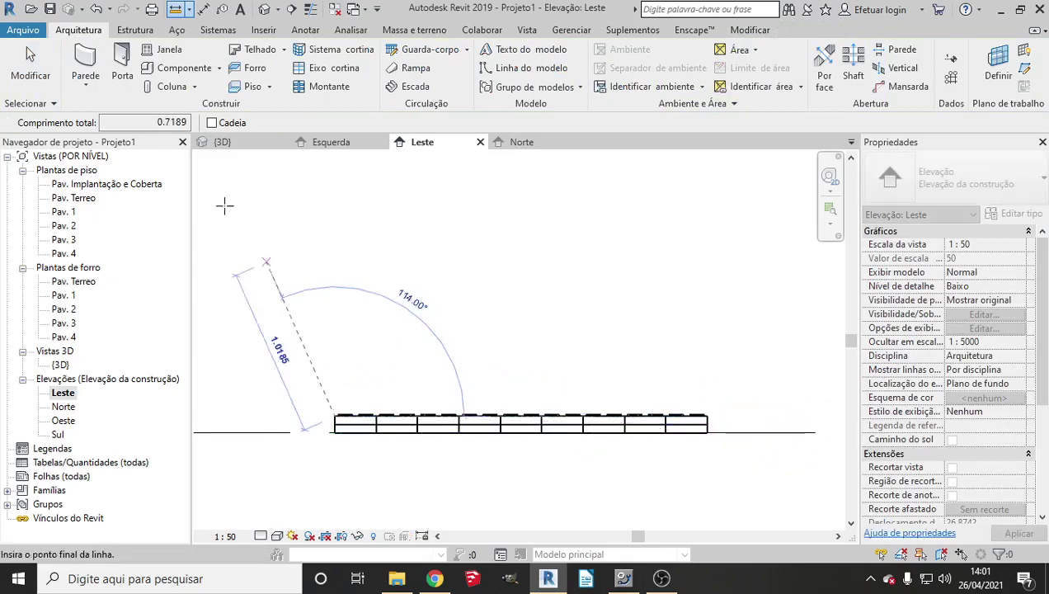
left_click(29, 64)
left_click(693, 420)
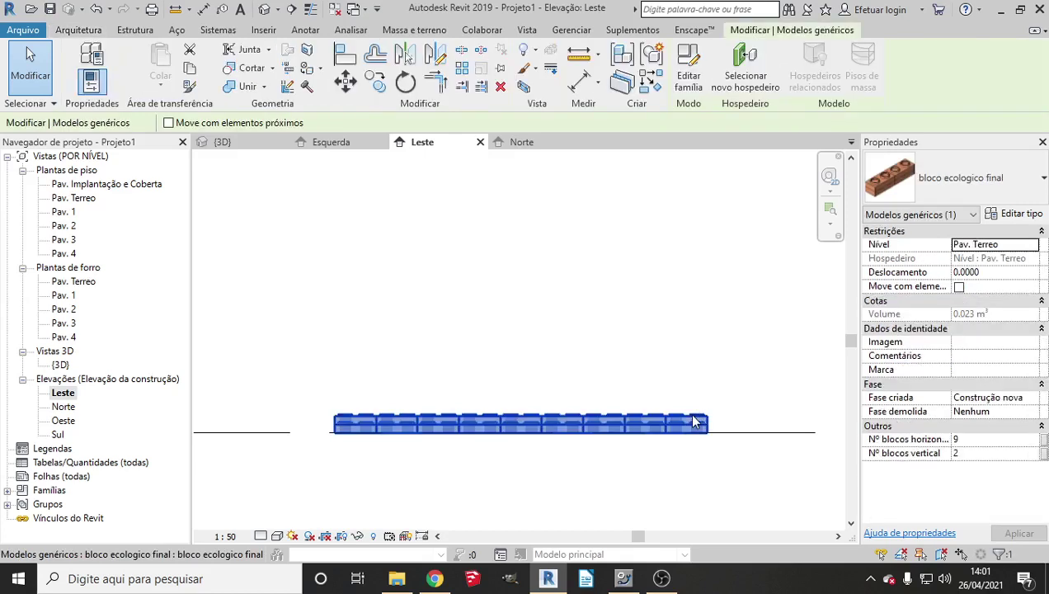
Set the wall's vertical block count to 17.
left_click(973, 452)
type("9")
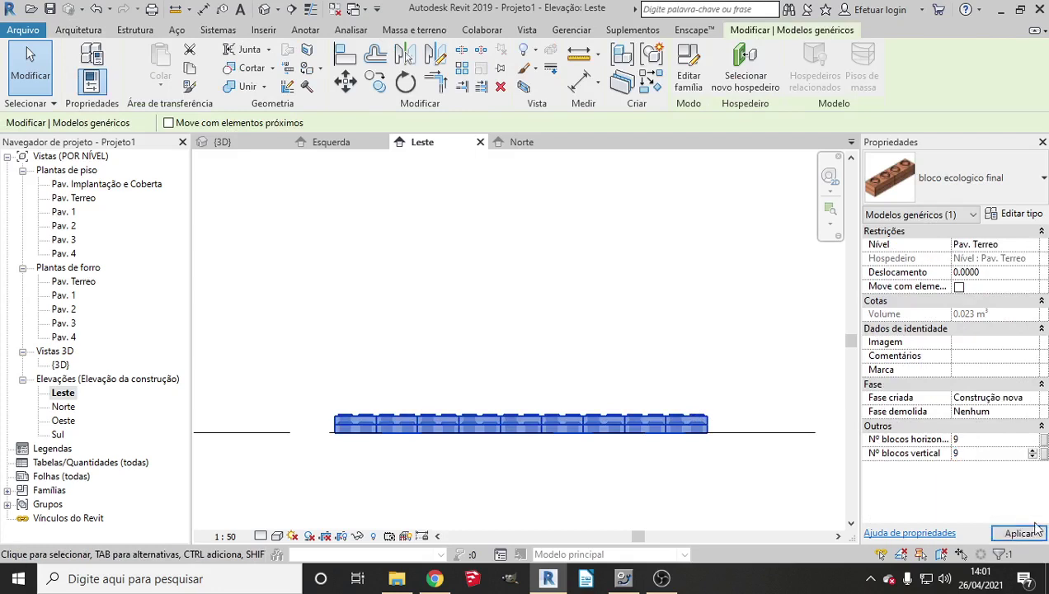
left_click(979, 439)
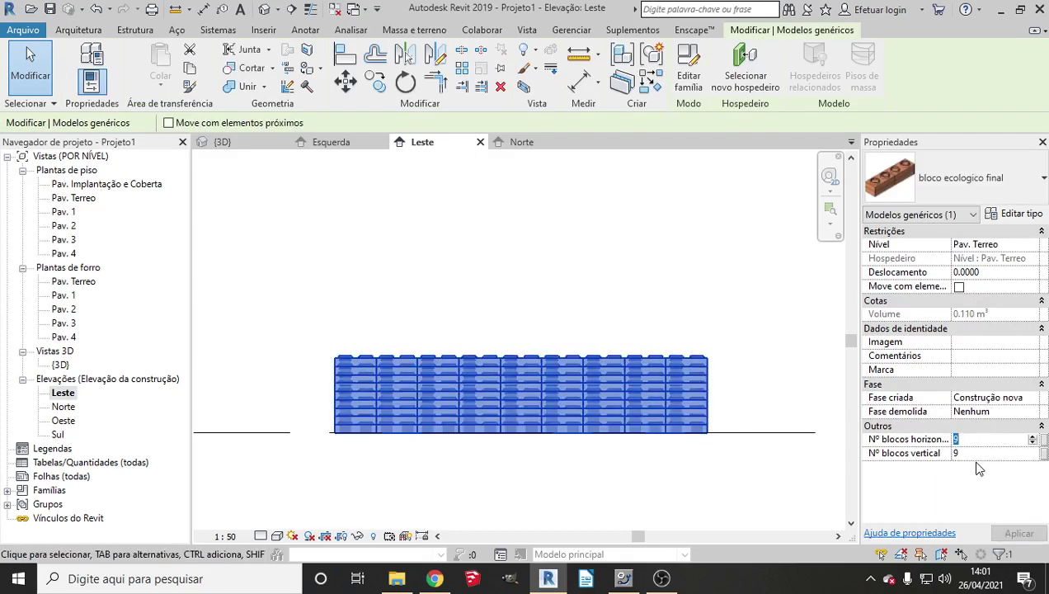
left_click(973, 453)
type("17")
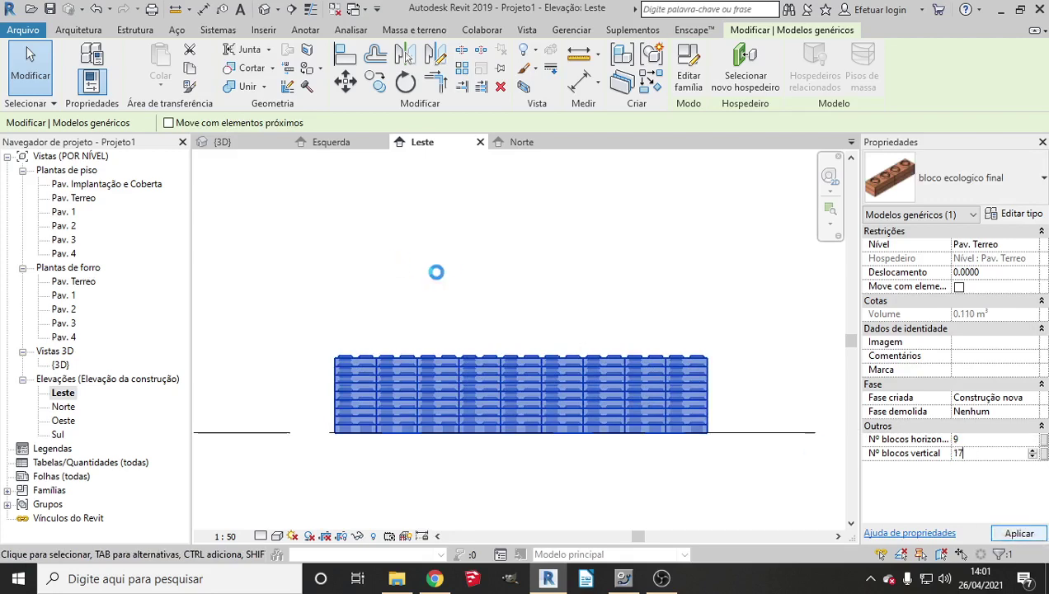
key("Escape")
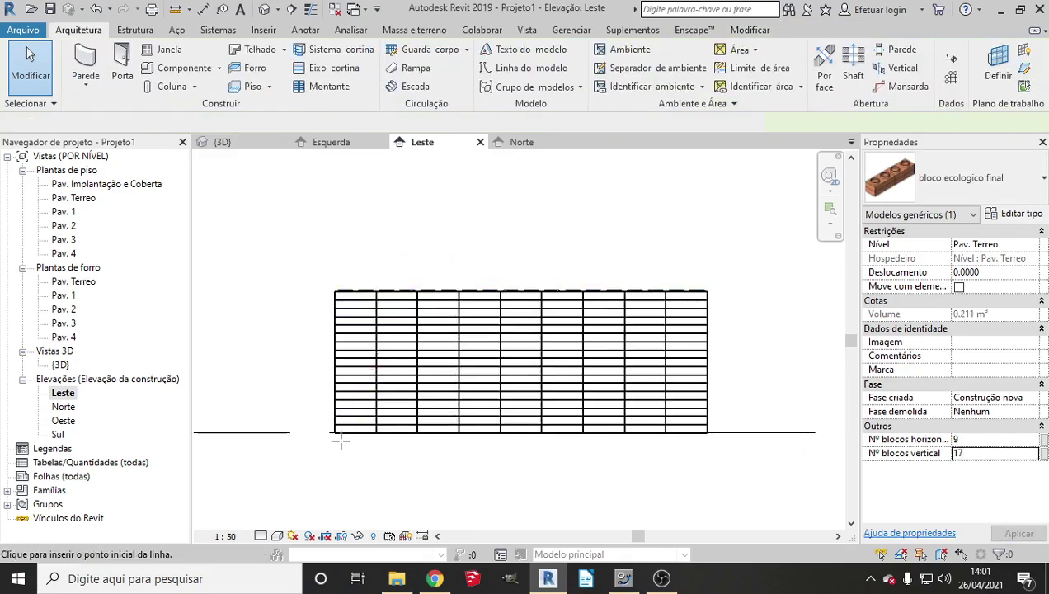
Measure the wall height (about 0.85) bottom to top, then cancel the measurement.
left_click(334, 431)
left_click(334, 292)
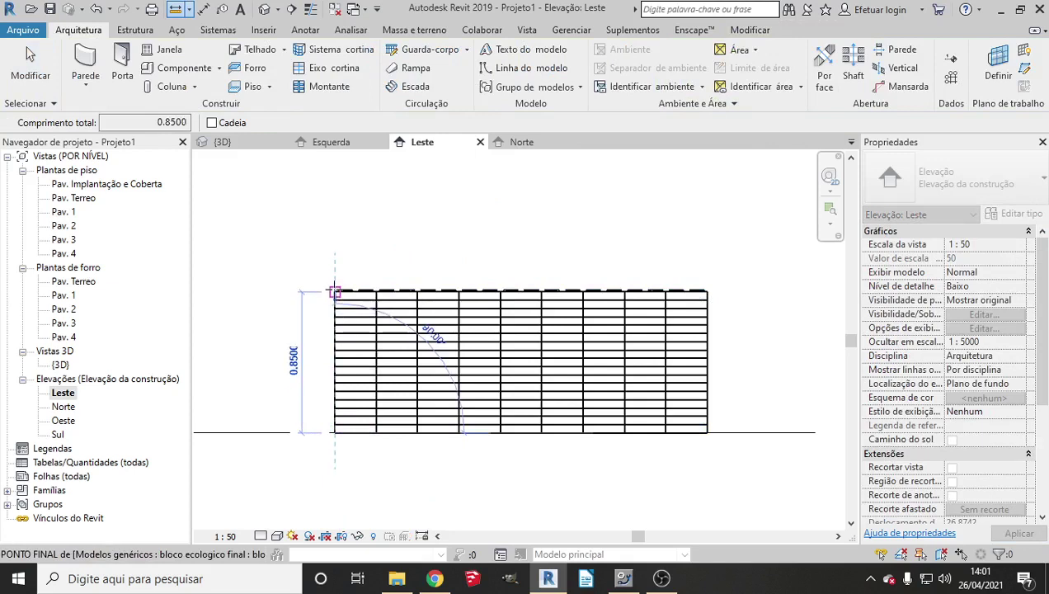
left_click(334, 431)
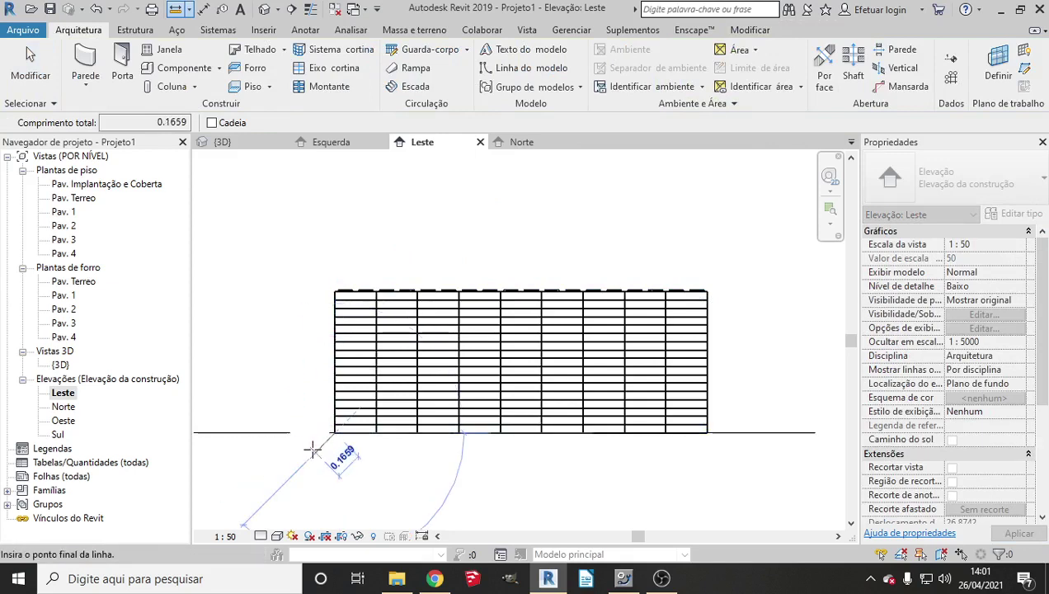
left_click(334, 292)
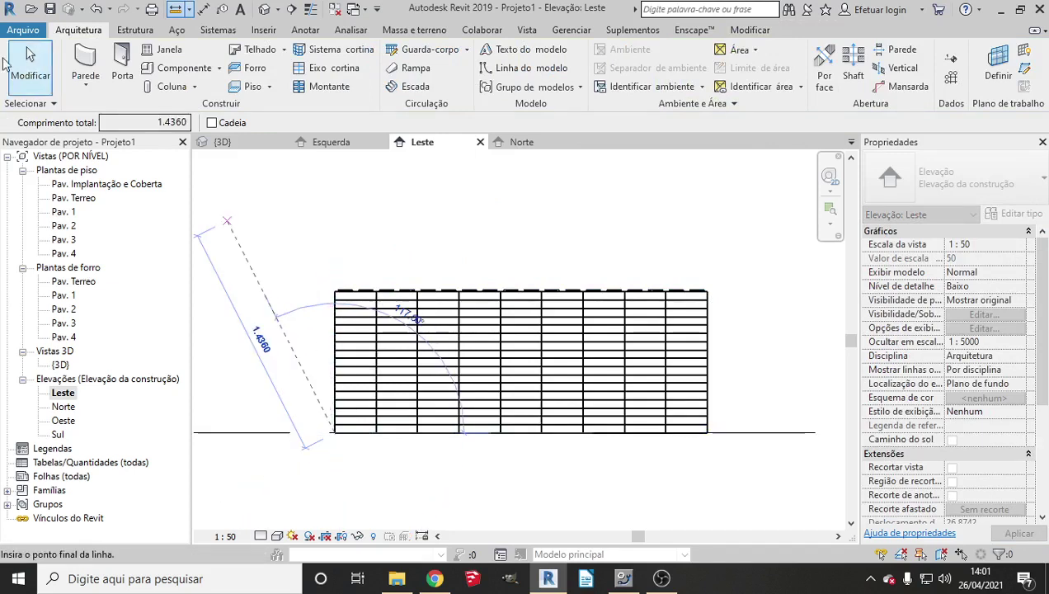
left_click(29, 62)
scroll(245, 288, "down", 3)
scroll(393, 257, "up", 2)
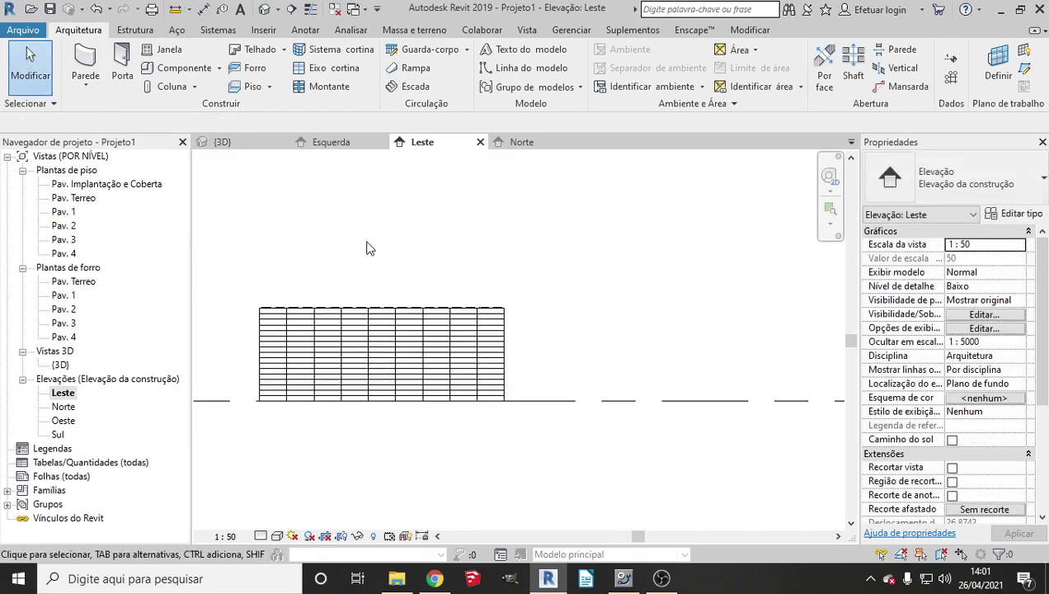
scroll(290, 235, "down", 1)
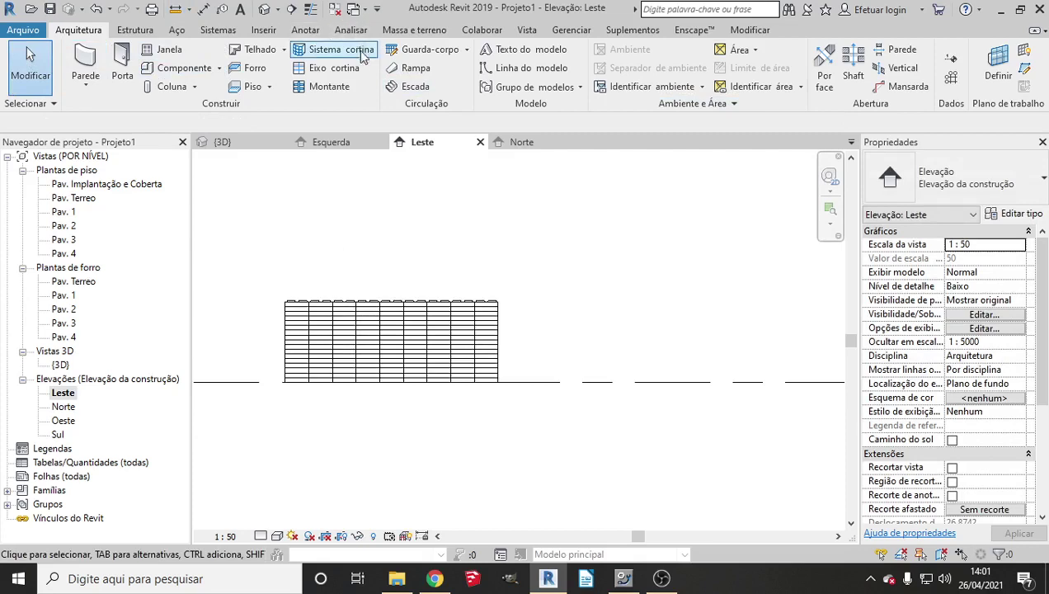
left_click(516, 70)
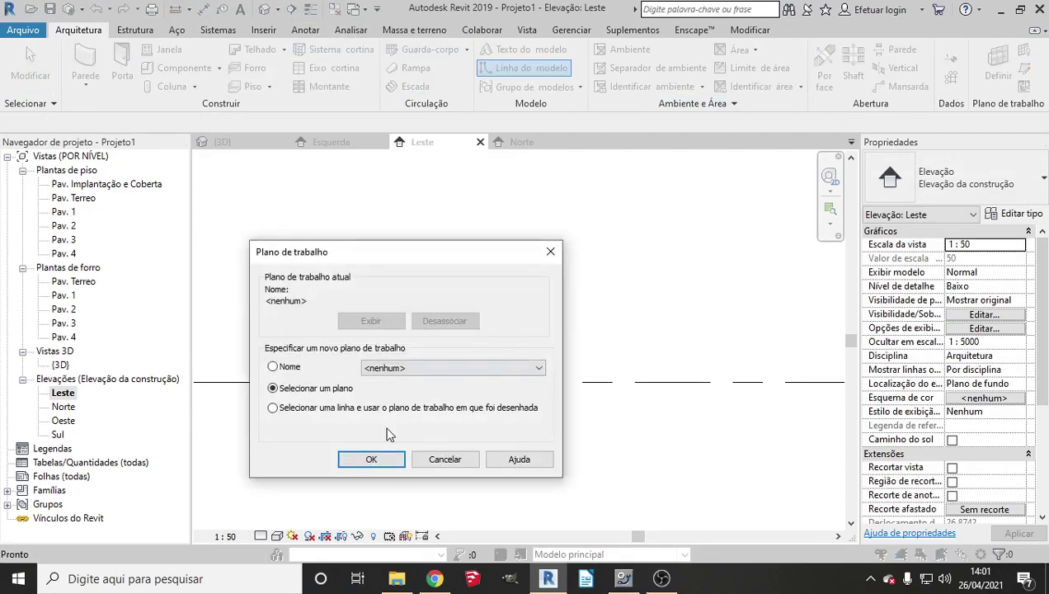
left_click(408, 368)
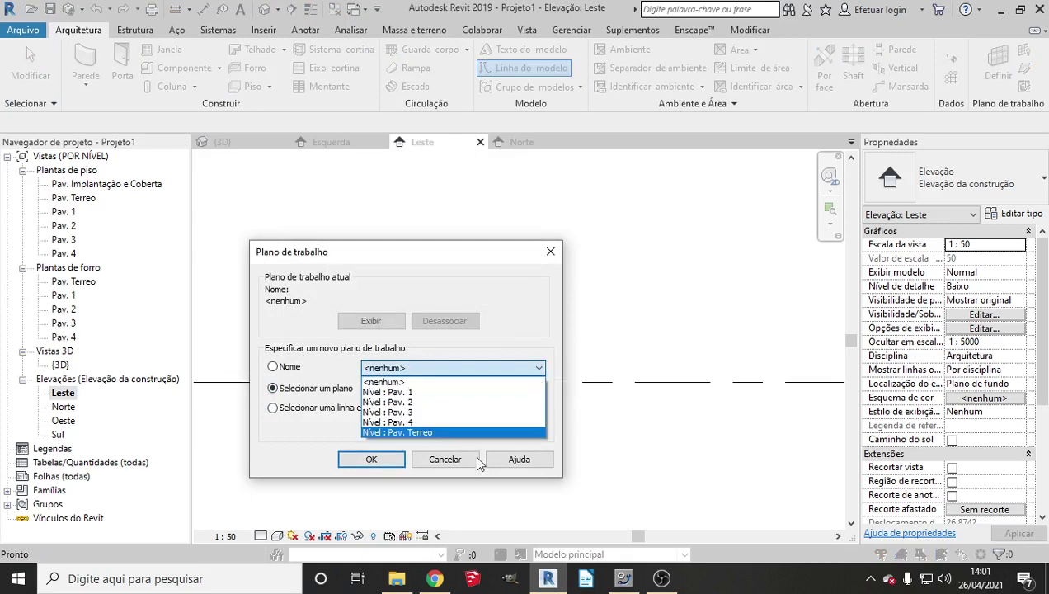
left_click(452, 460)
left_click(446, 460)
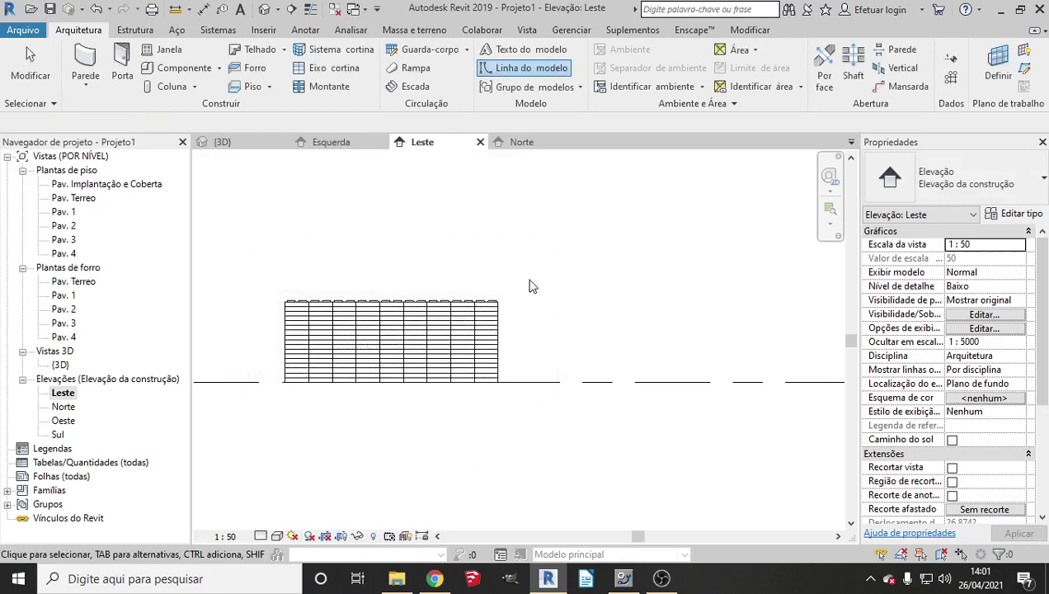
left_click(952, 83)
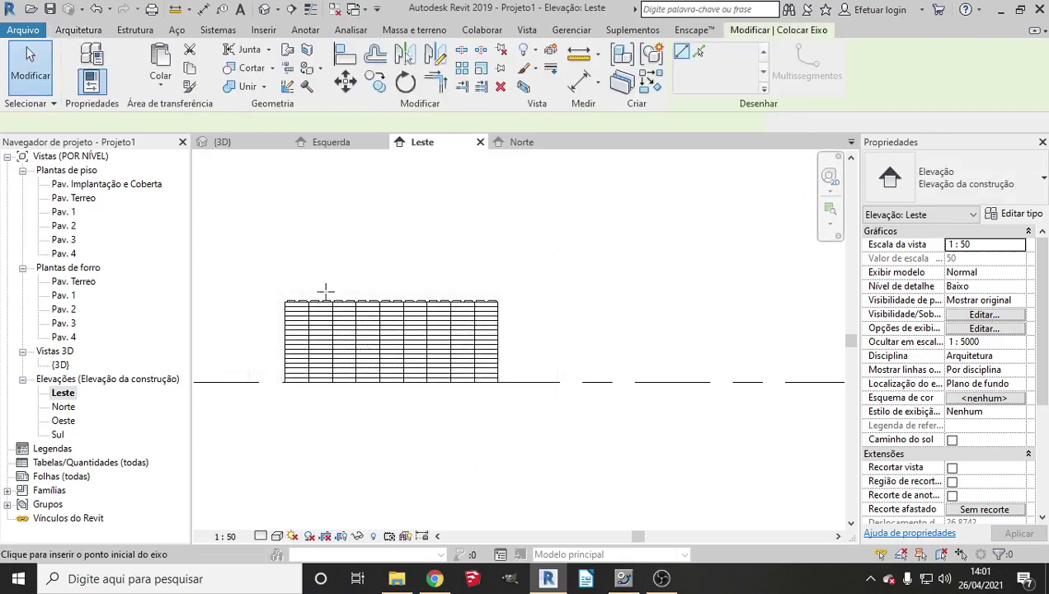
left_click(248, 235)
key("Escape")
key("Escape")
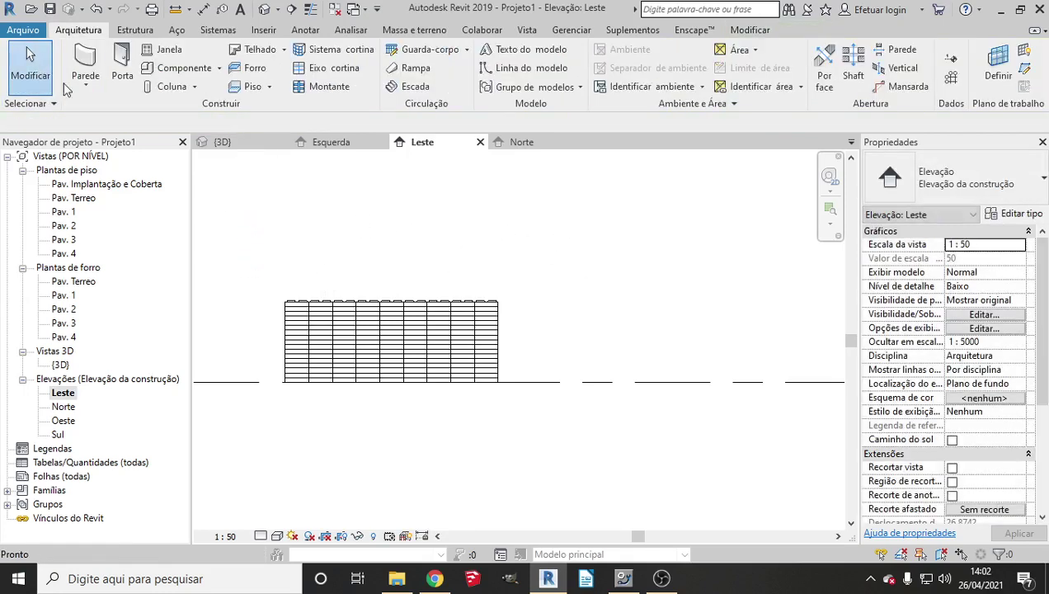
scroll(495, 313, "down", 2)
scroll(544, 334, "down", 2)
scroll(557, 342, "down", 4)
scroll(558, 311, "up", 3)
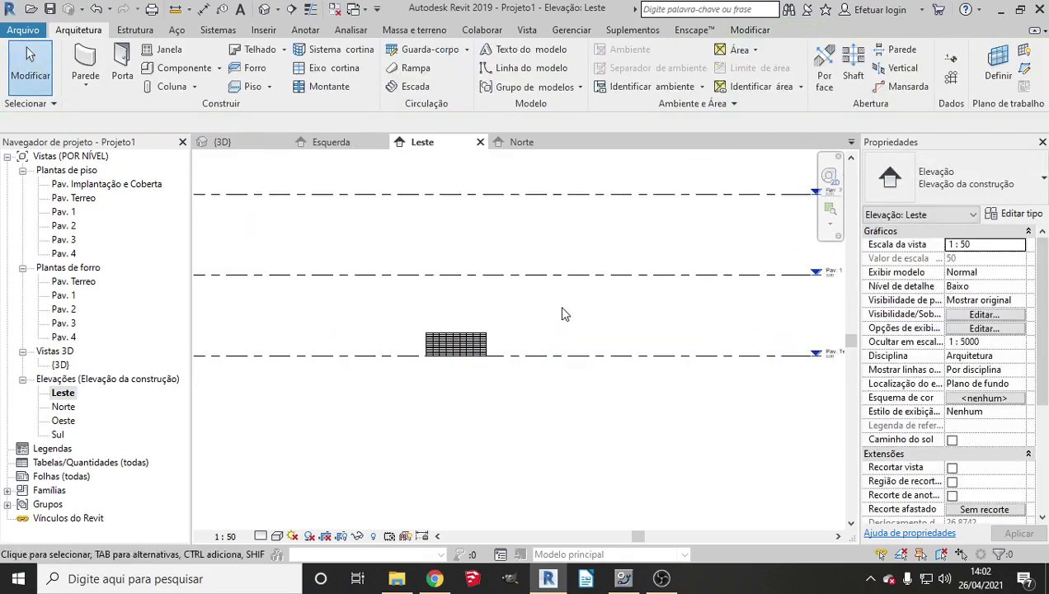
left_click(558, 271)
scroll(560, 317, "down", 3)
scroll(401, 309, "up", 3)
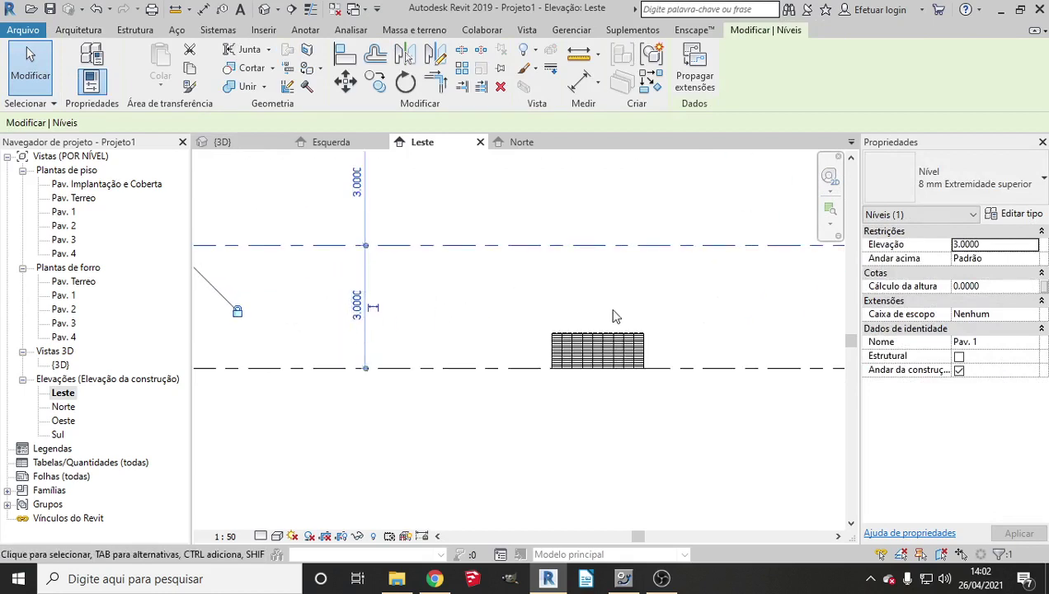
Set the ecological block wall's vertical block count to 55 and apply it.
left_click(612, 340)
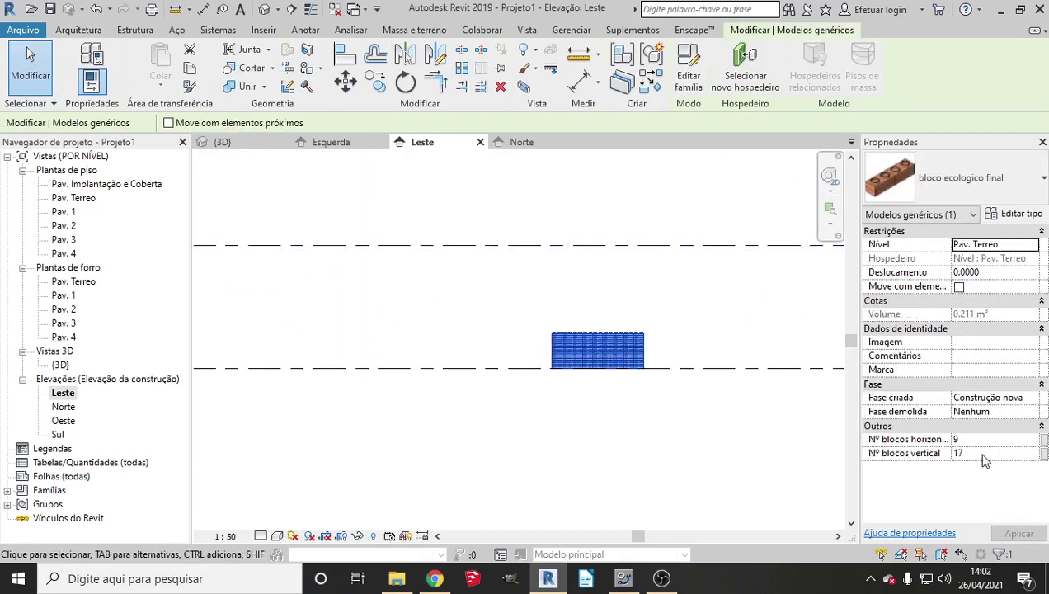
left_click(991, 452)
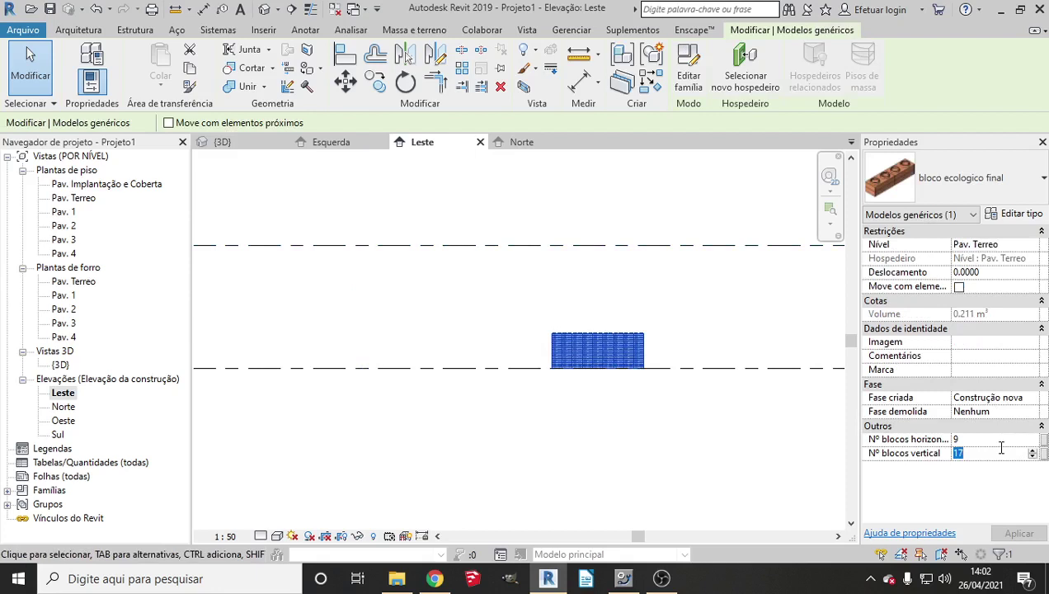
type("40")
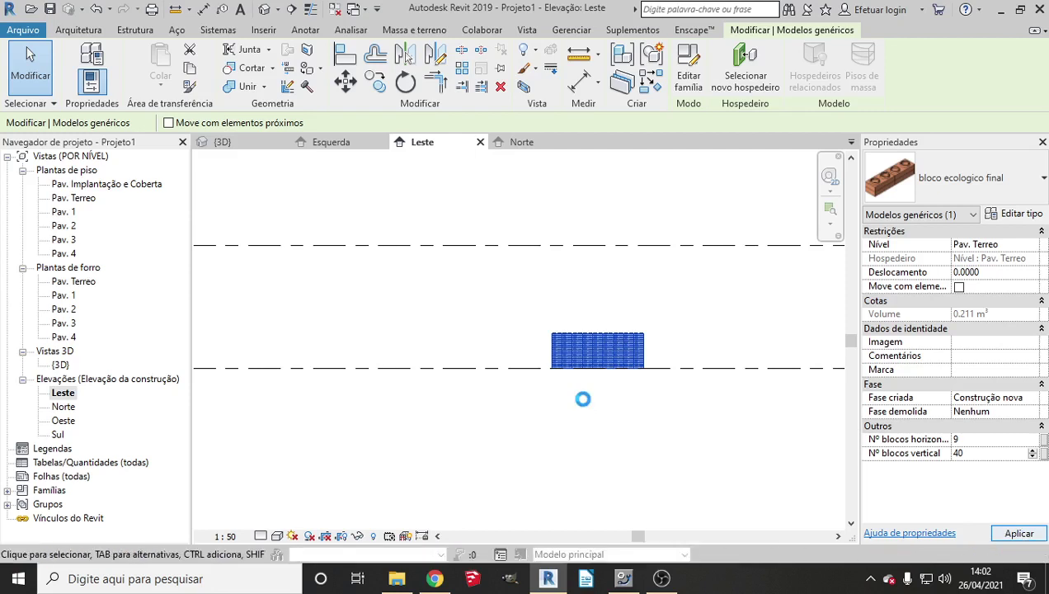
left_click(986, 452)
type("0")
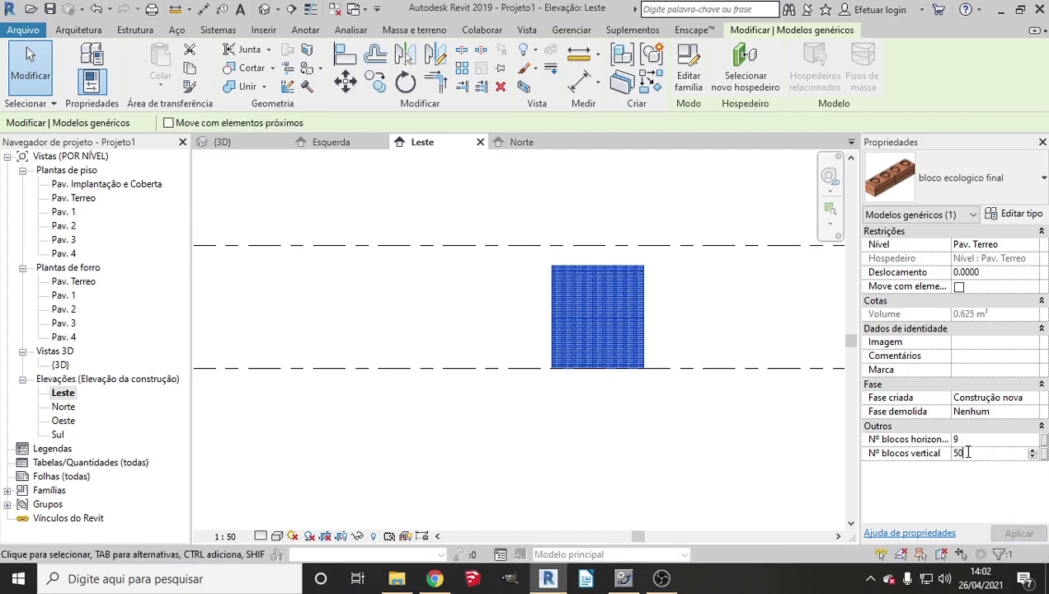
type("55")
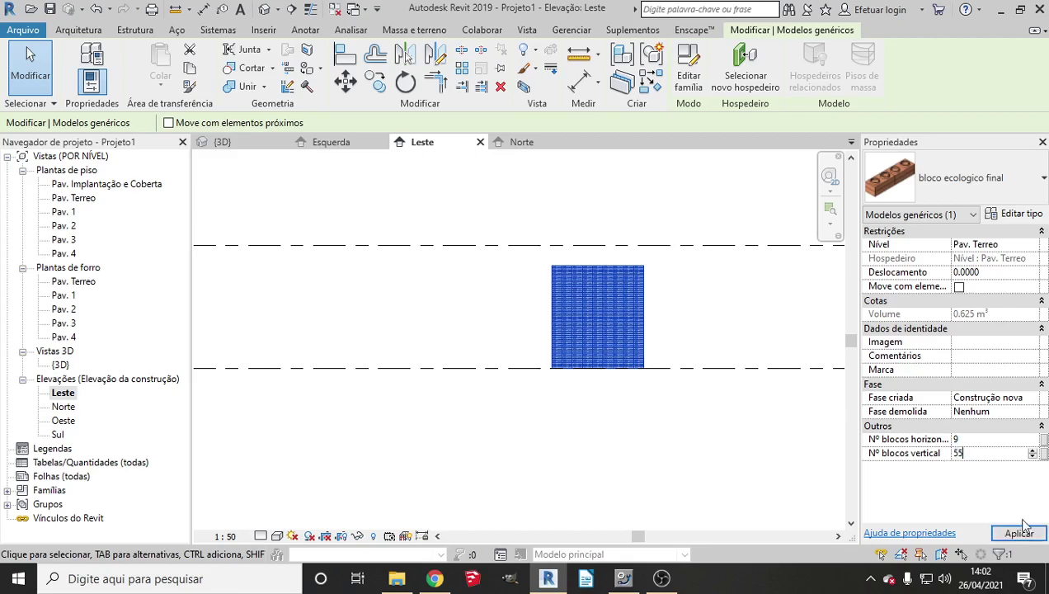
left_click(1021, 532)
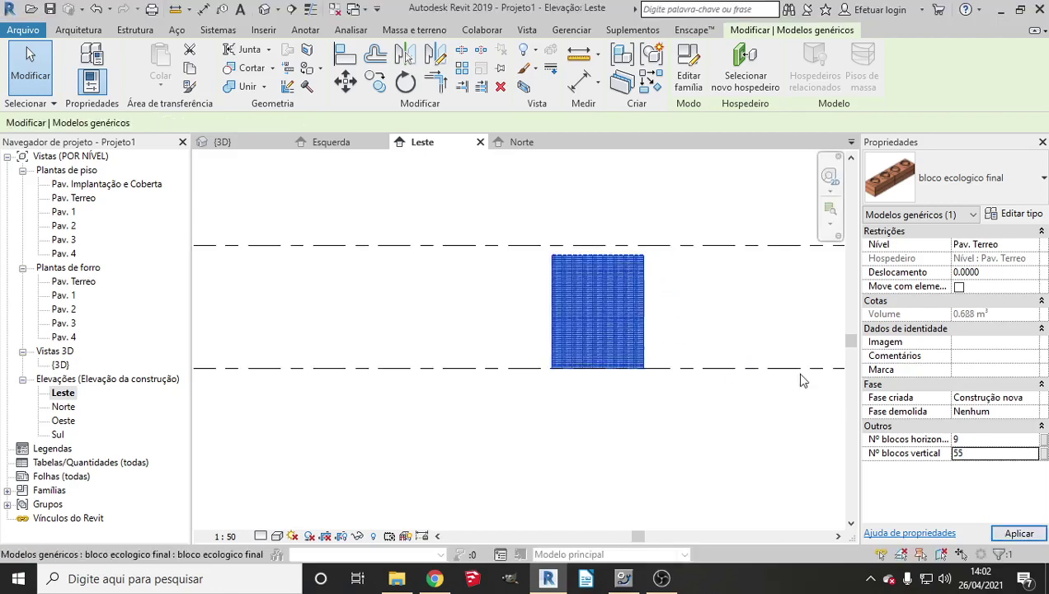
Raise the vertical block count to 60, reaching the Pav. 1 level.
left_click(970, 454)
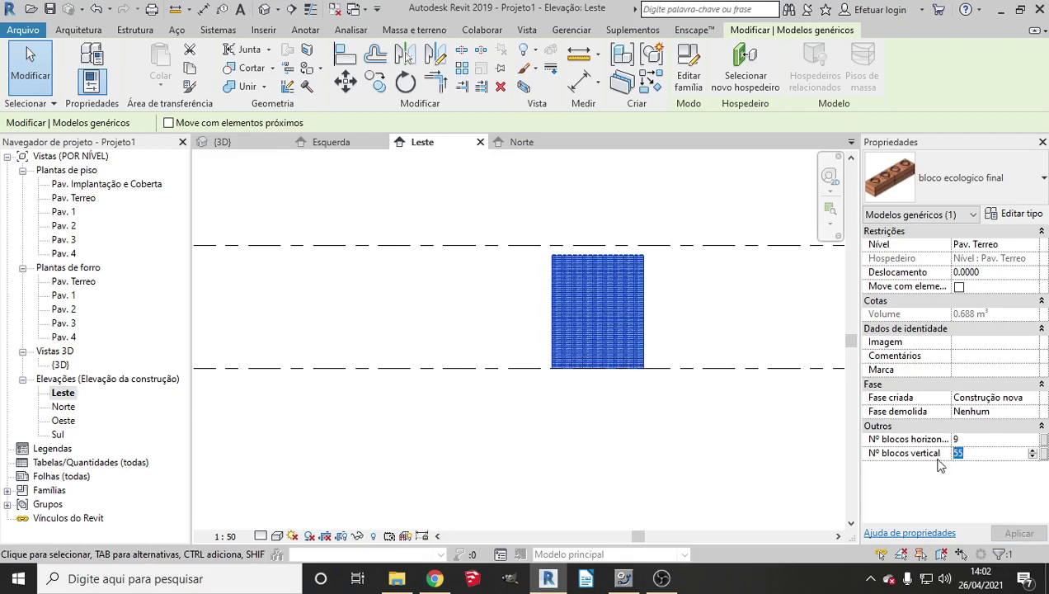
type("60")
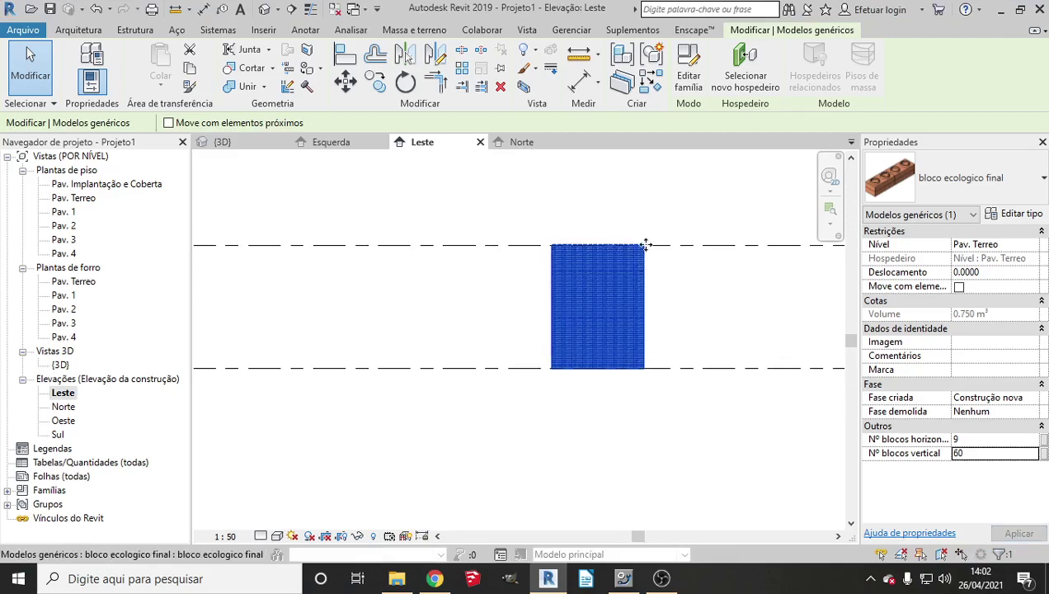
scroll(646, 244, "up", 2)
scroll(644, 242, "up", 2)
scroll(644, 242, "up", 2)
scroll(639, 252, "up", 2)
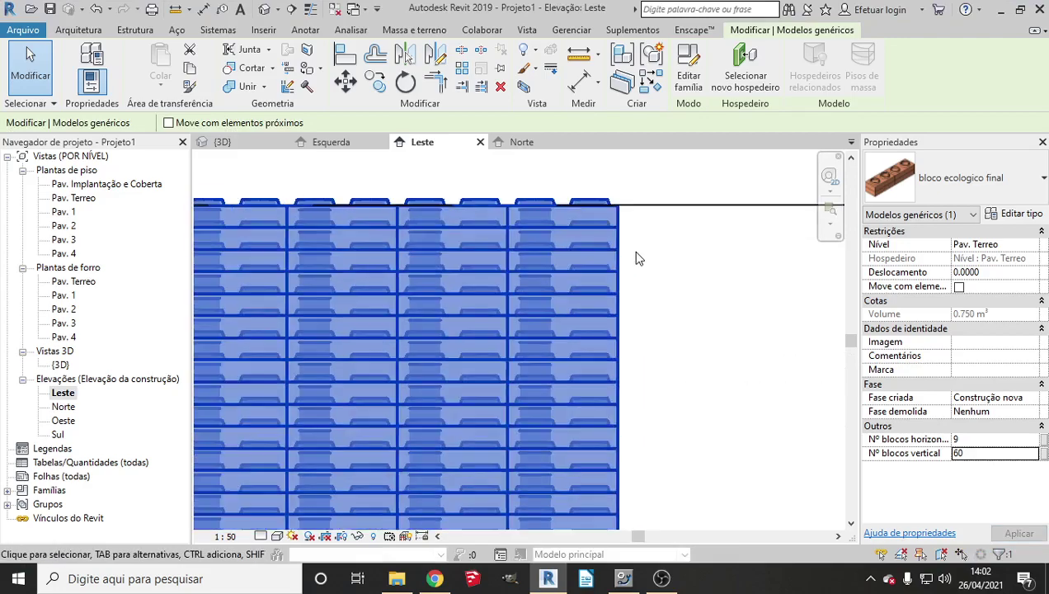
scroll(635, 258, "down", 2)
scroll(635, 259, "down", 2)
Switch to the 3D view of the model with nothing selected.
left_click(263, 9)
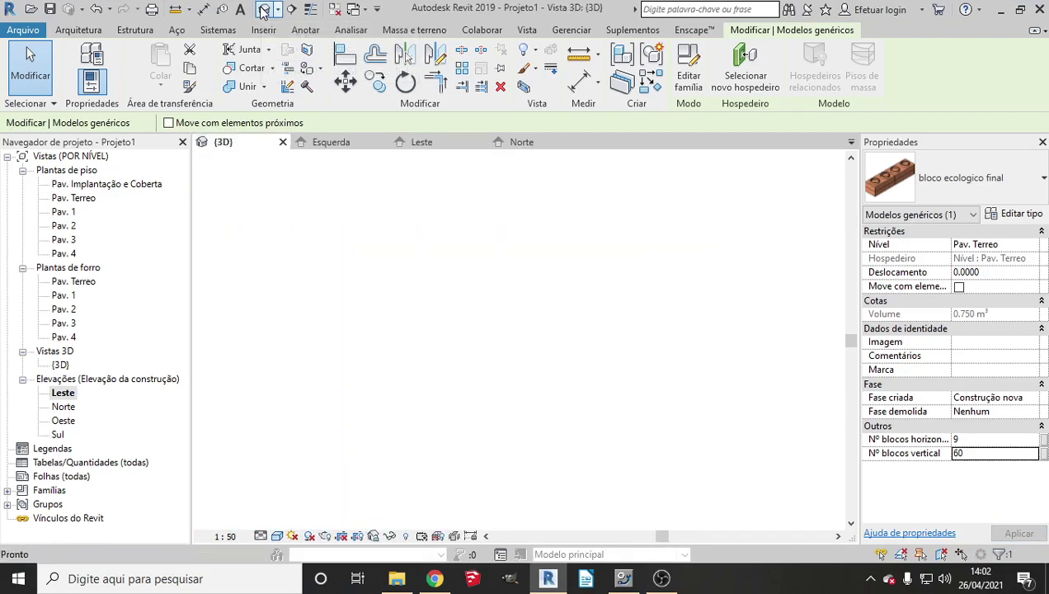
key("Escape")
scroll(542, 374, "down", 5)
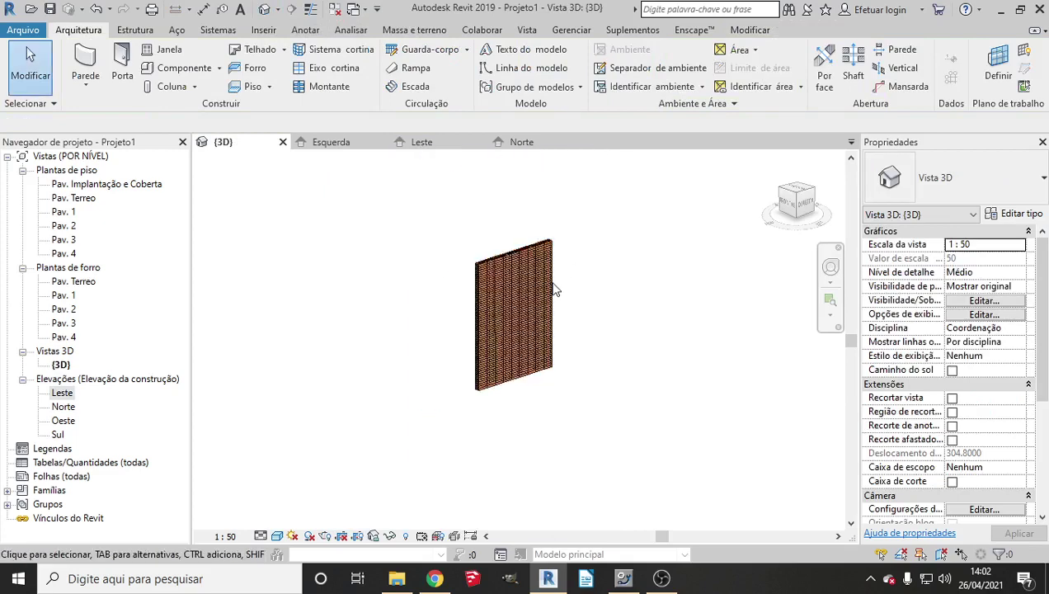
scroll(592, 364, "up", 2)
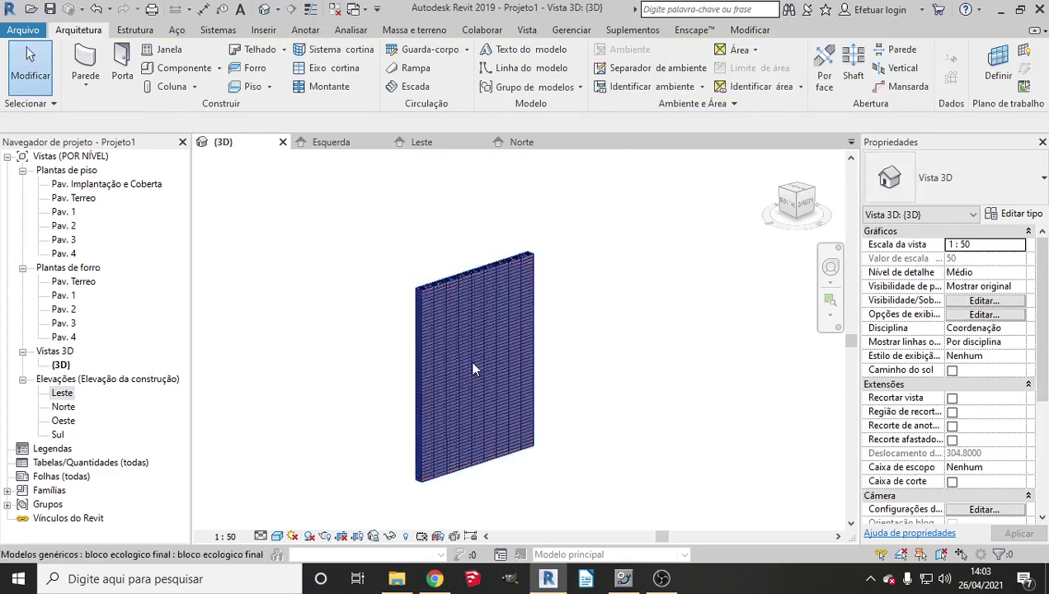
Cut the brick wall to 9 vertical blocks and open the Pav. Terreo floor plan.
left_click(458, 281)
left_click(980, 452)
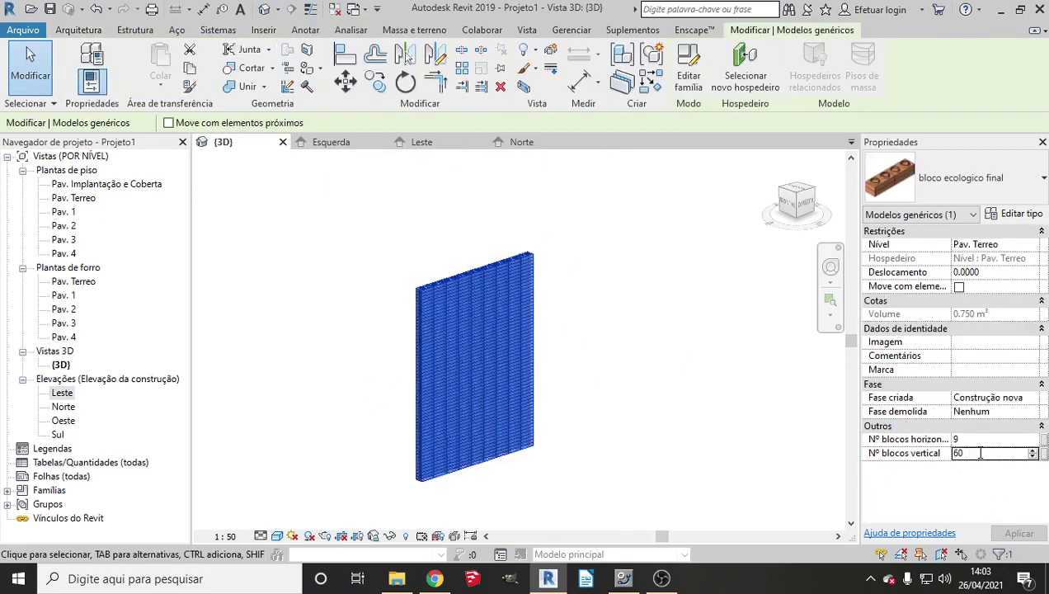
type("9")
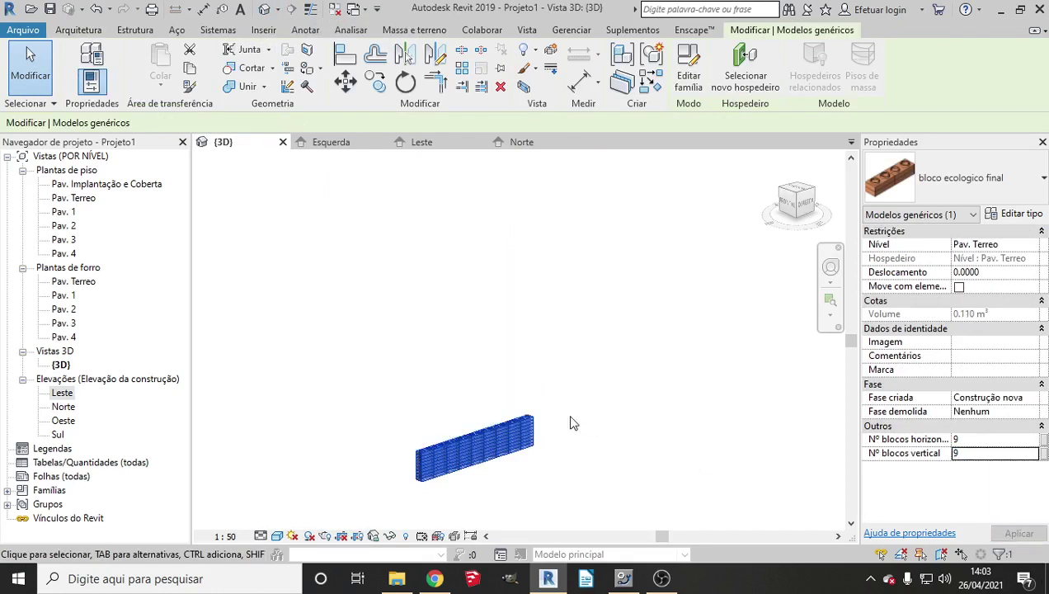
double_click(82, 199)
scroll(537, 351, "up", 2)
Place another block component, rotated to run horizontally, at the left wall's top corner.
scroll(495, 359, "up", 2)
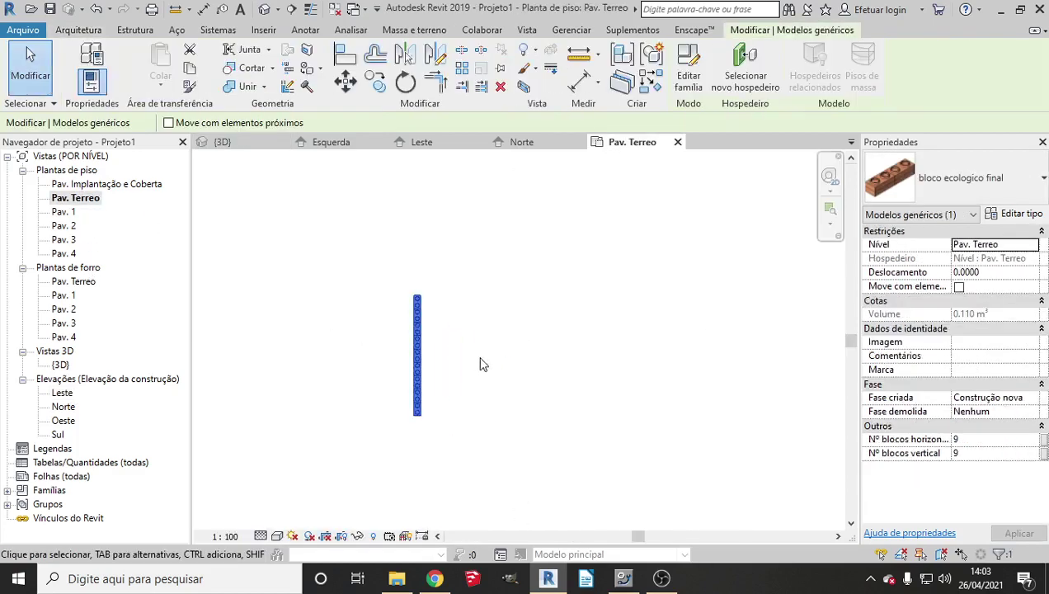
key("Escape")
left_click(177, 62)
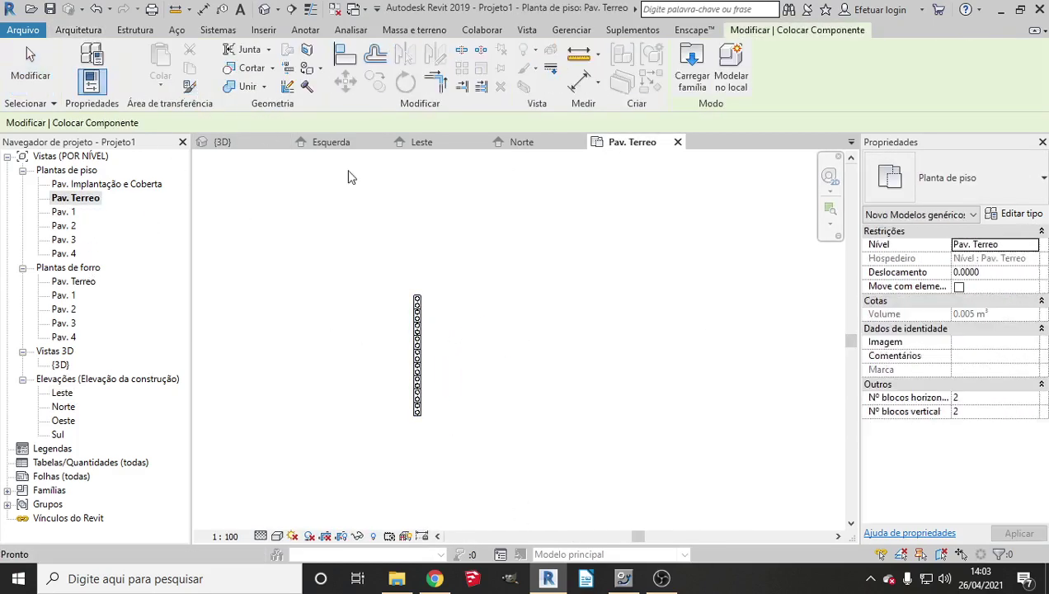
scroll(445, 275, "up", 4)
scroll(413, 266, "up", 3)
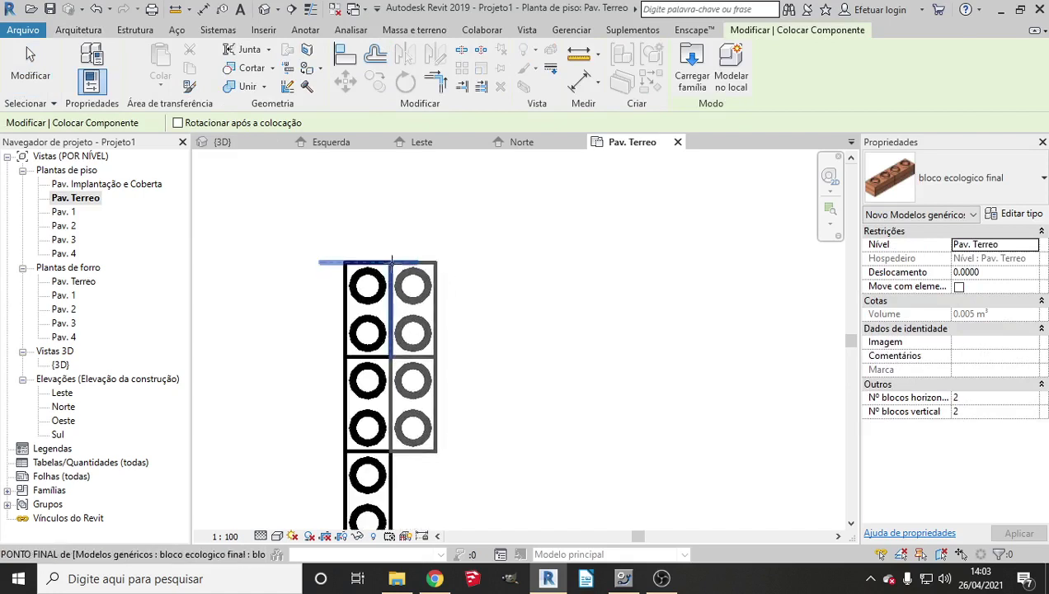
key("space")
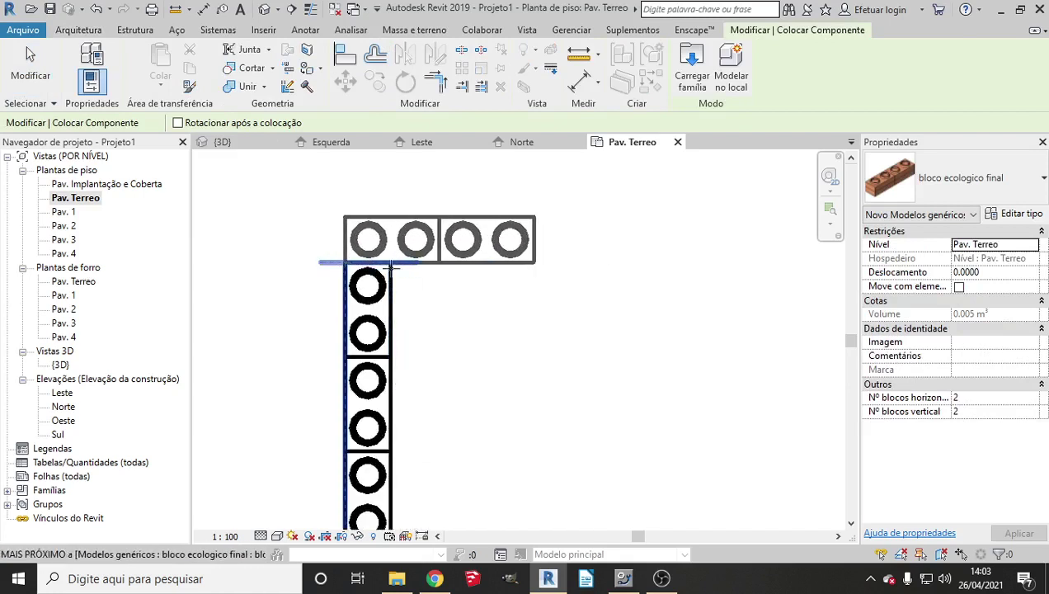
left_click(345, 262)
left_click(31, 66)
Set the new top row to 9 horizontal by 8 vertical blocks.
left_click(437, 239)
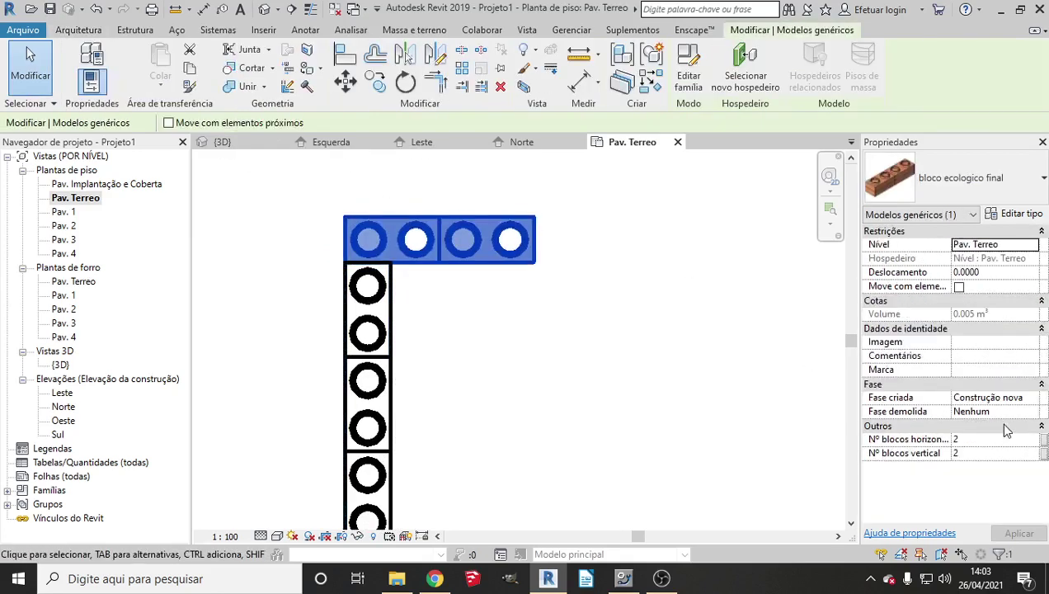
left_click(981, 439)
type("9")
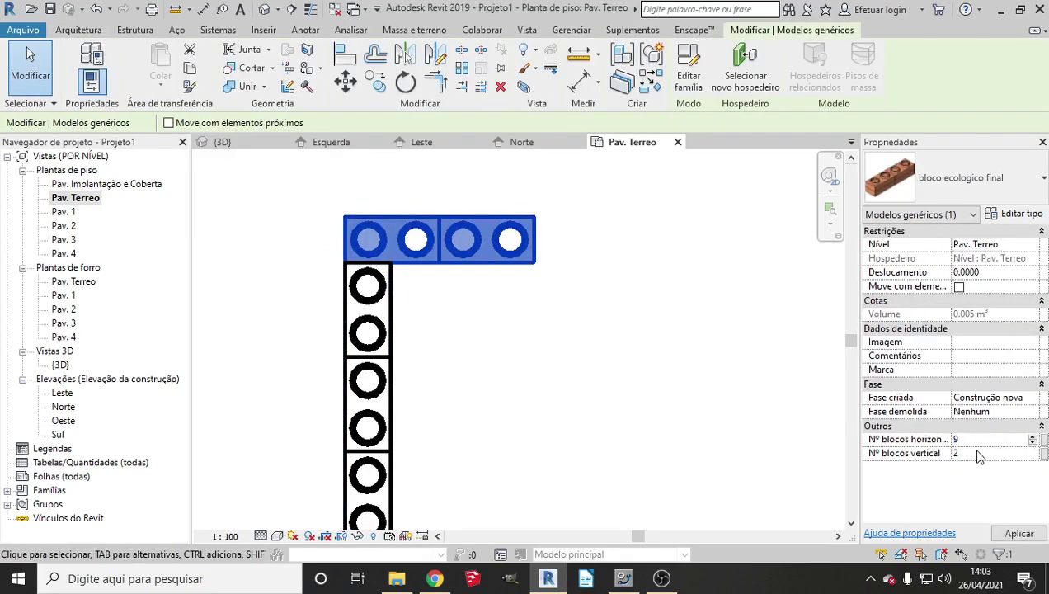
left_click(977, 453)
type("8")
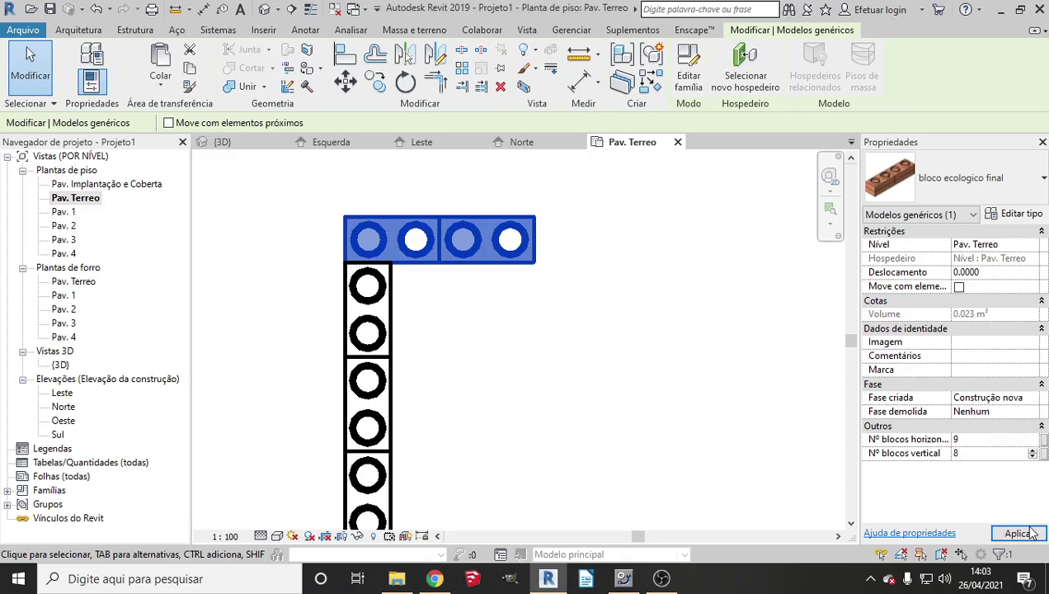
key("Return")
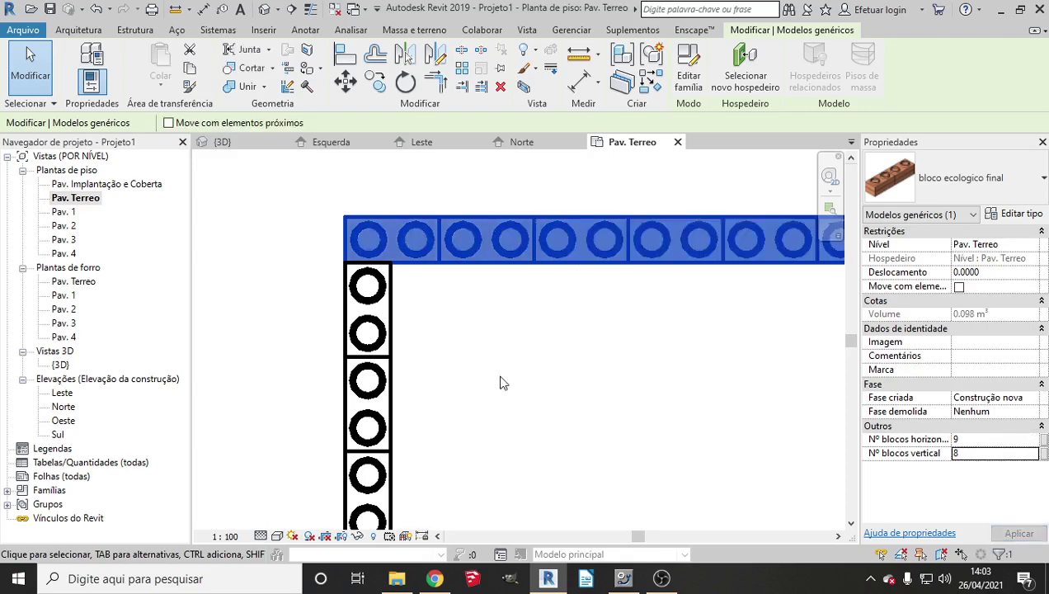
scroll(410, 335, "down", 3)
scroll(458, 353, "down", 2)
scroll(457, 352, "up", 1)
scroll(435, 366, "up", 1)
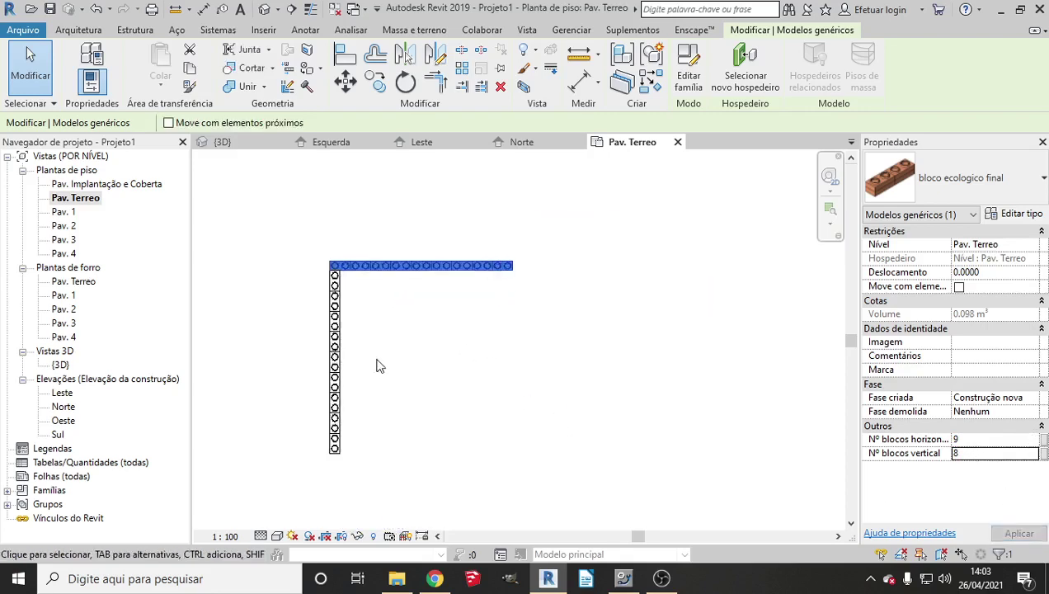
scroll(377, 365, "up", 1)
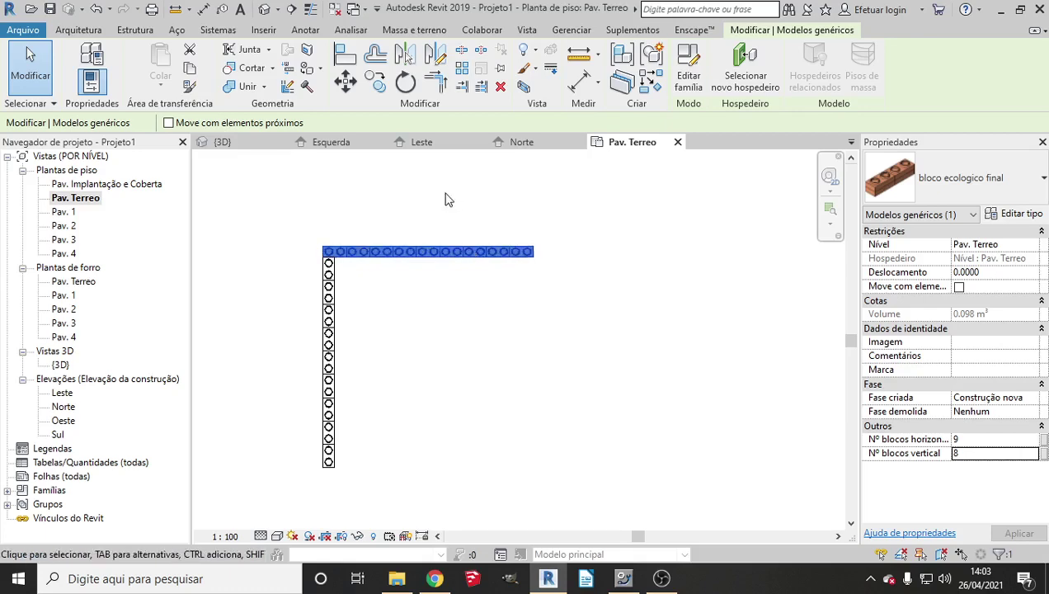
left_click(86, 30)
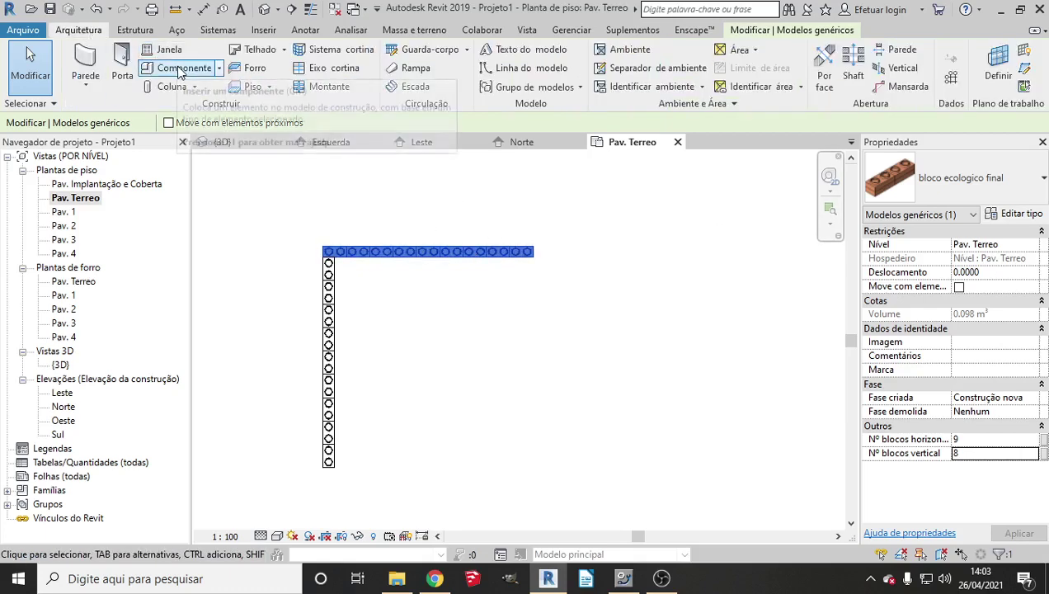
Place a new block component at the top row's right end.
left_click(180, 73)
left_click(534, 246)
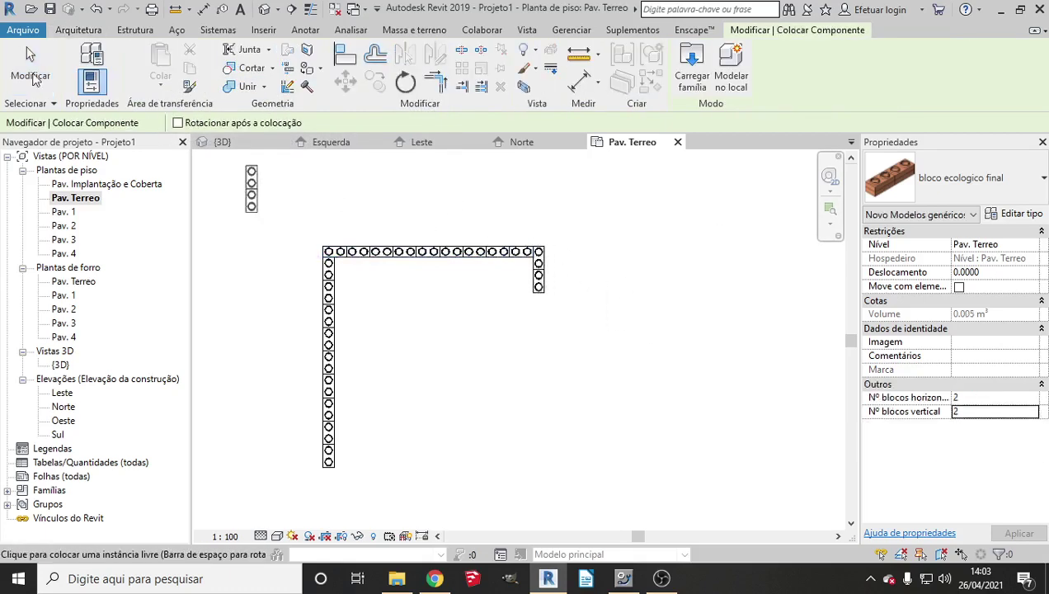
left_click(33, 77)
Set the new block to 9 horizontal by 9 vertical blocks.
left_click(538, 281)
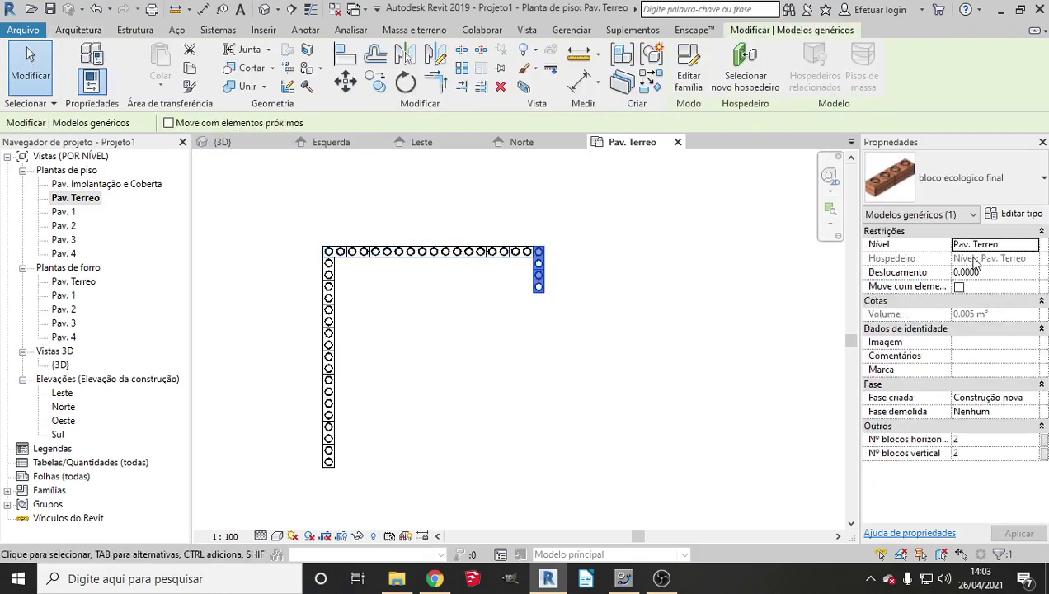
left_click(981, 439)
type("9")
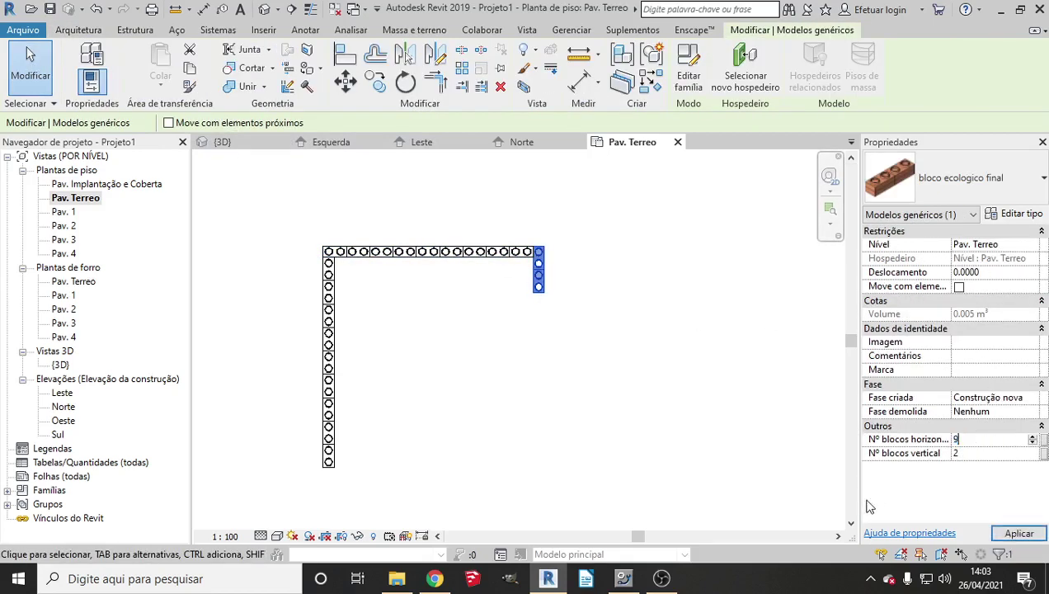
left_click(978, 453)
type("9")
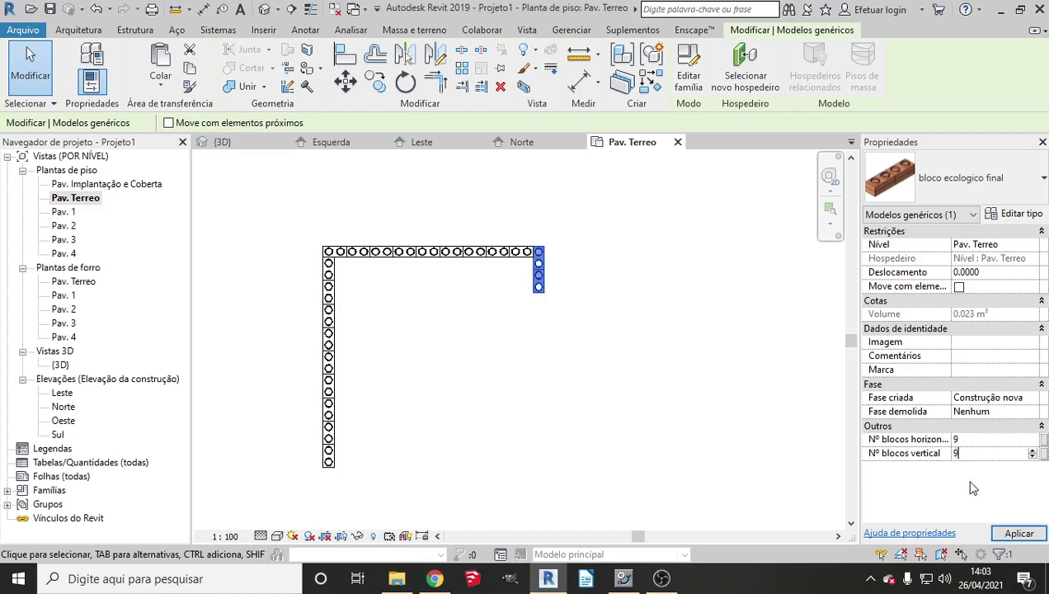
left_click(1018, 533)
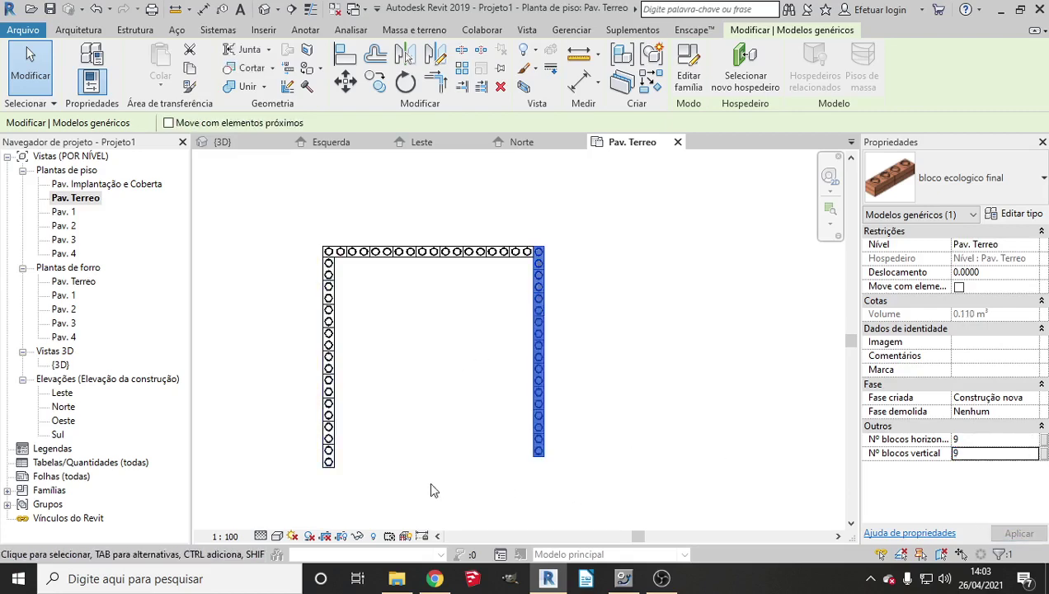
scroll(431, 489, "up", 2)
scroll(419, 489, "down", 2)
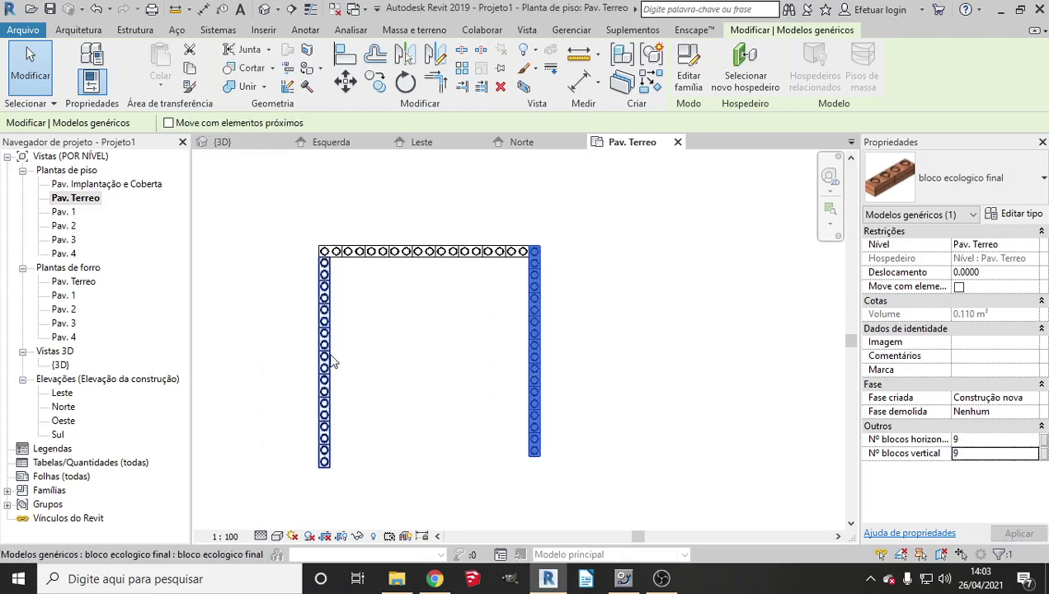
scroll(528, 240, "up", 3)
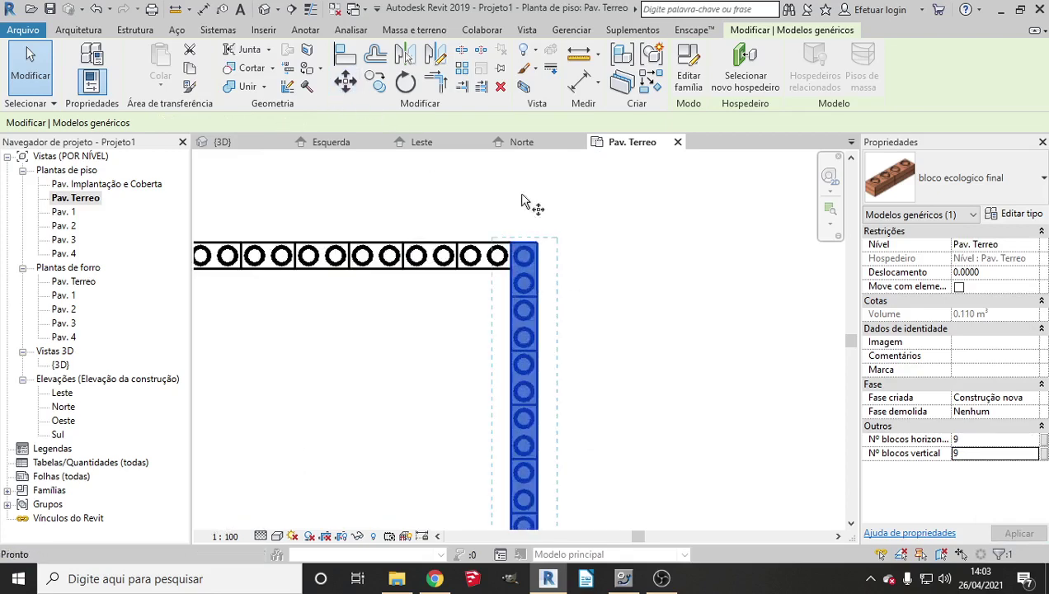
Move the right block wall flush under the top row with MV.
key("m")
key("v")
left_click(538, 242)
left_click(511, 242)
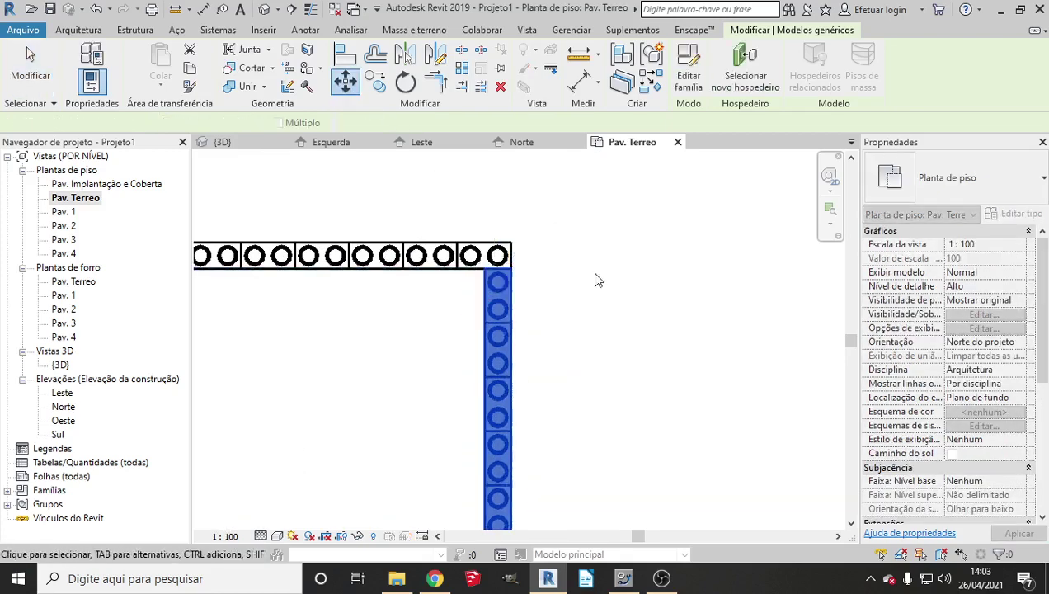
scroll(595, 247, "down", 3)
scroll(609, 297, "down", 1)
Copy the top block row down 2.440 to the bottom of the side walls.
left_click(614, 290)
scroll(541, 391, "up", 3)
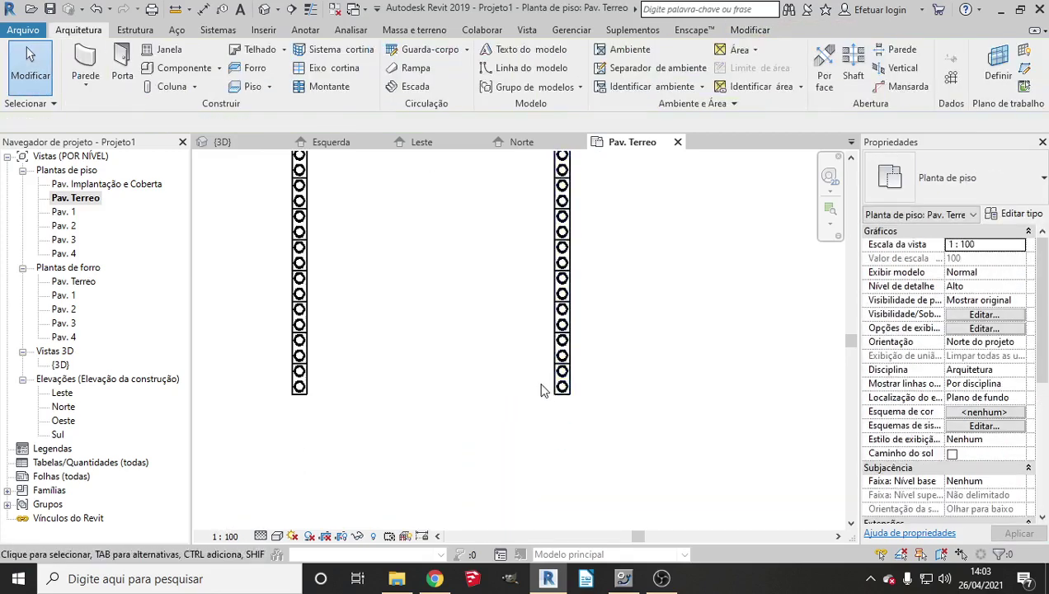
left_click(558, 388)
scroll(519, 313, "down", 3)
scroll(505, 268, "up", 1)
left_click(565, 229)
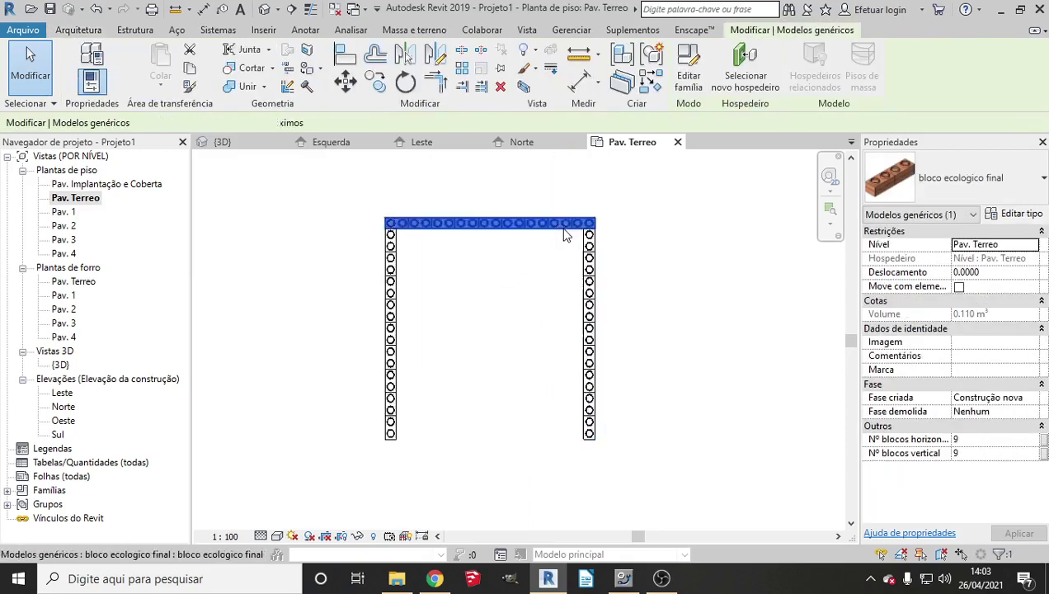
left_click(375, 80)
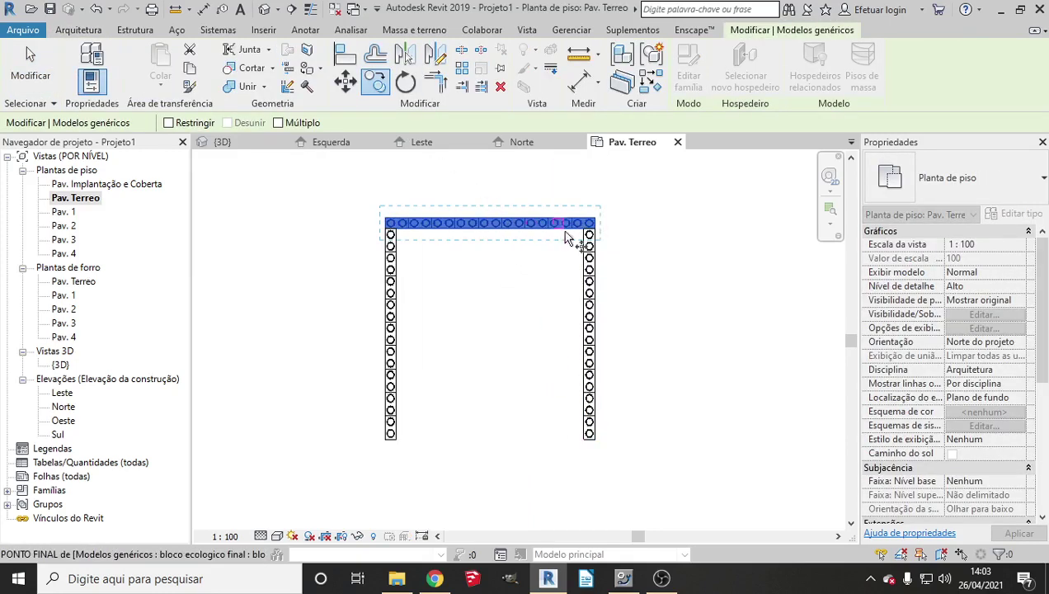
left_click(595, 213)
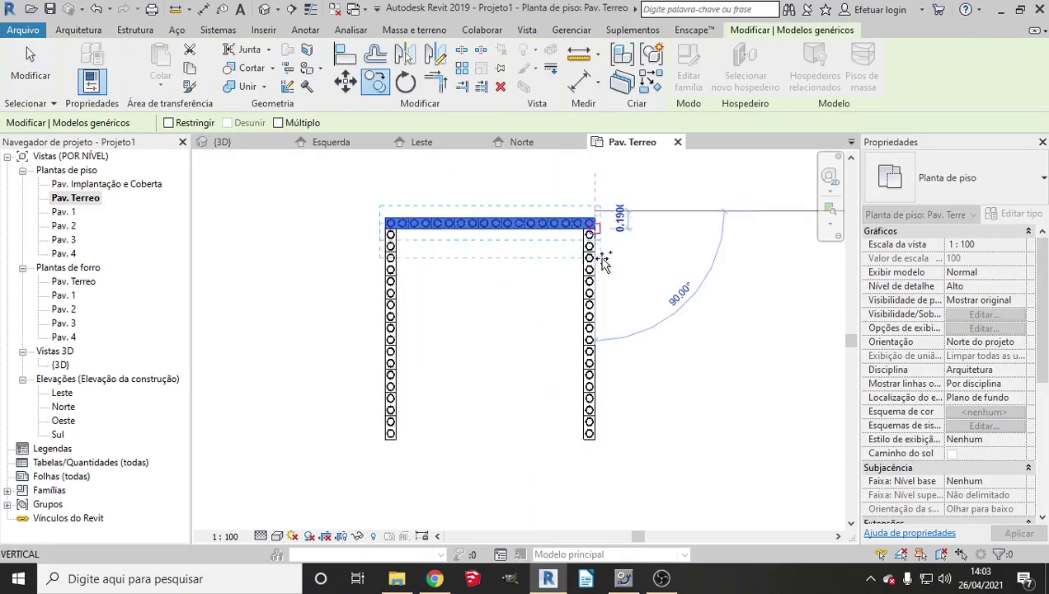
left_click(595, 442)
Fit the bottom row flush between the side walls and view the model in 3D.
scroll(607, 445, "up", 1)
scroll(607, 445, "up", 2)
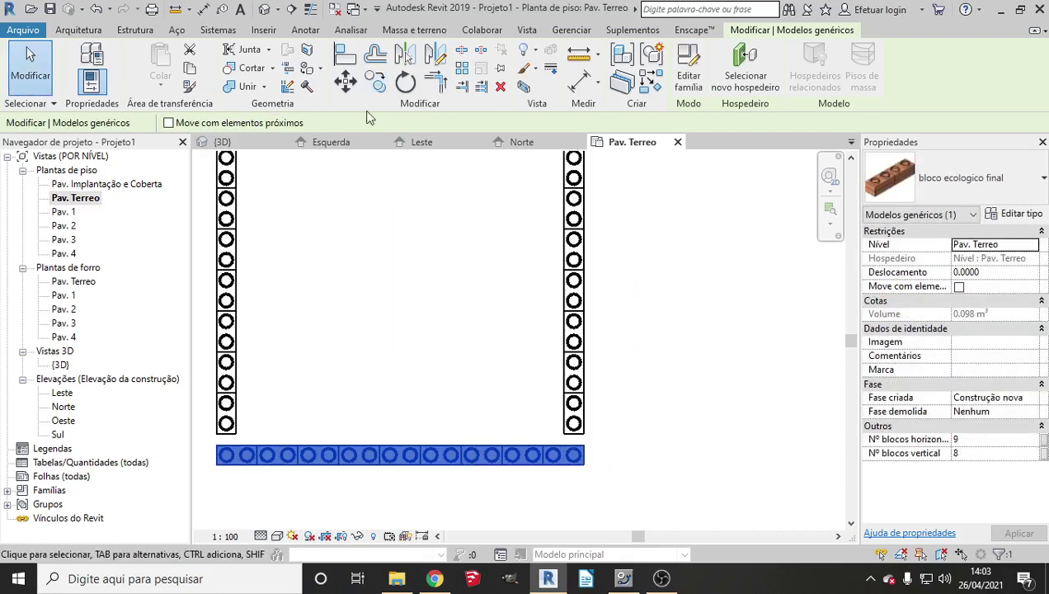
left_click(345, 80)
left_click(584, 446)
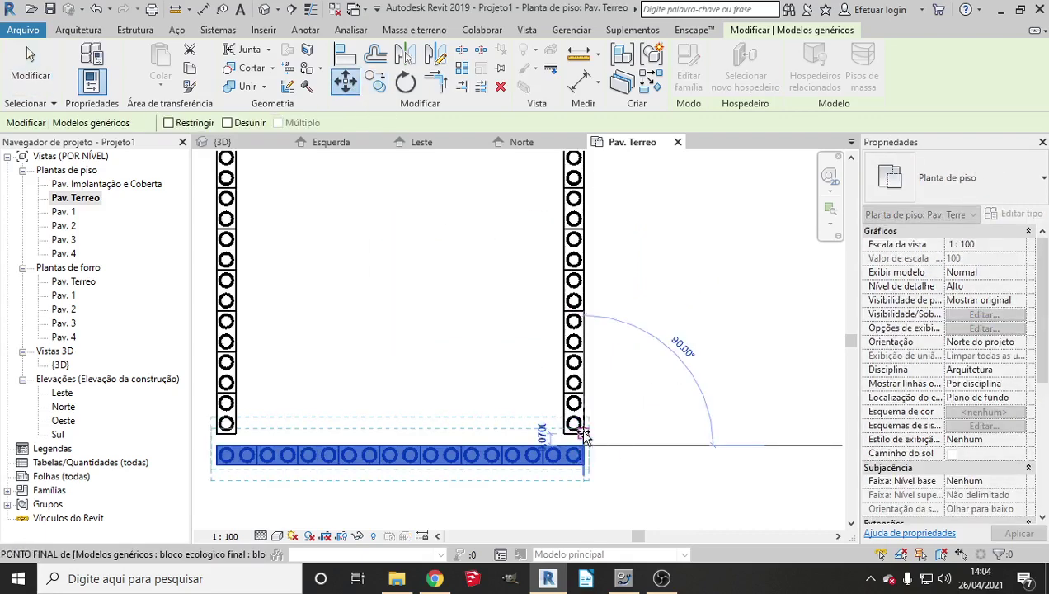
left_click(583, 435)
left_click(263, 9)
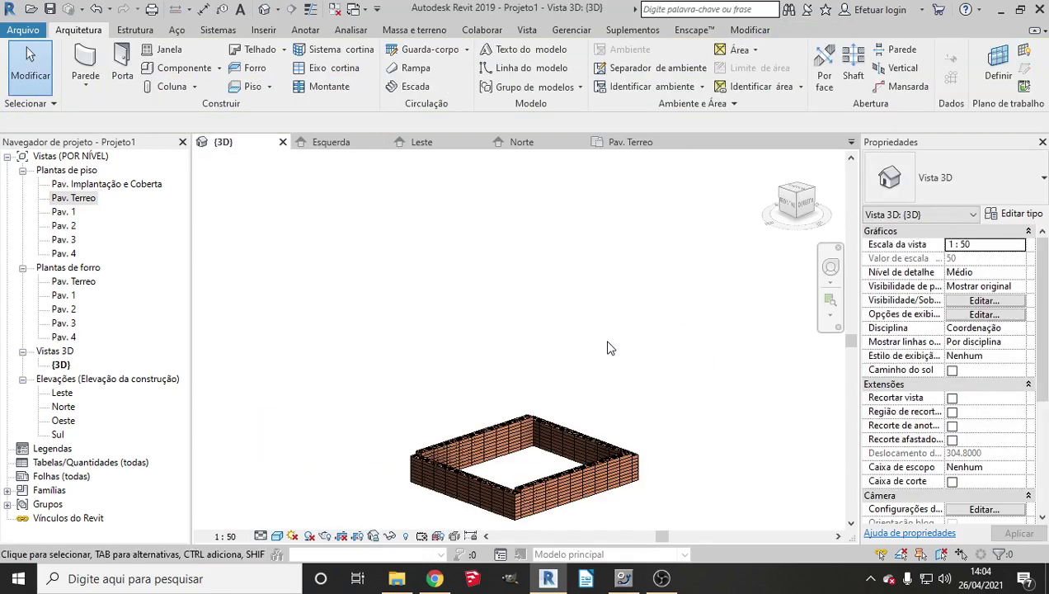
Set the back wall's and left wall's vertical block count to 9.
scroll(545, 438, "up", 1)
scroll(557, 391, "up", 2)
scroll(660, 413, "up", 3)
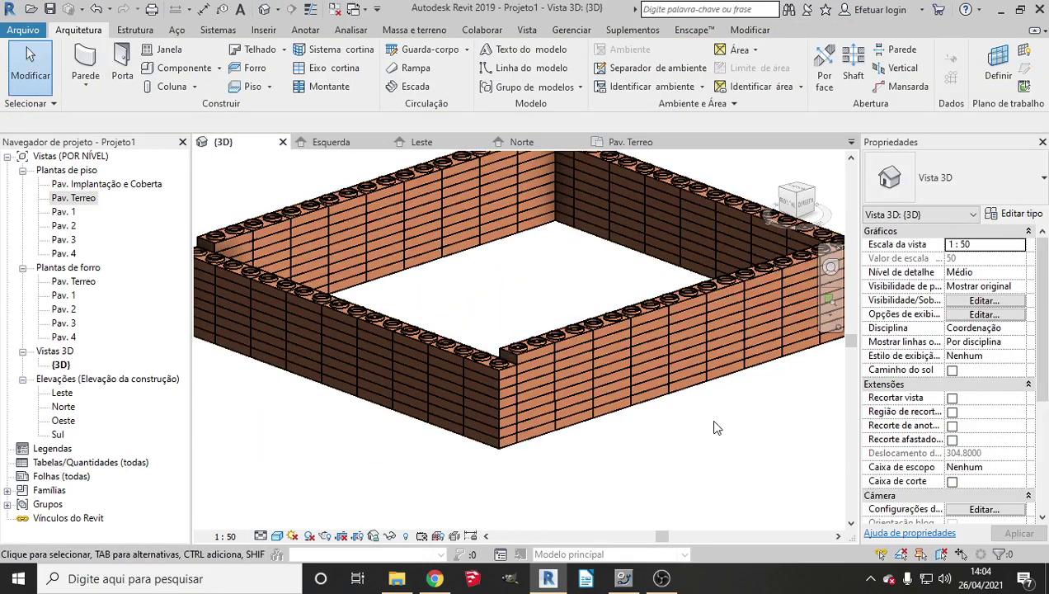
scroll(716, 427, "down", 3)
middle_click_drag(715, 429, 509, 351, "shift")
scroll(520, 360, "up", 3)
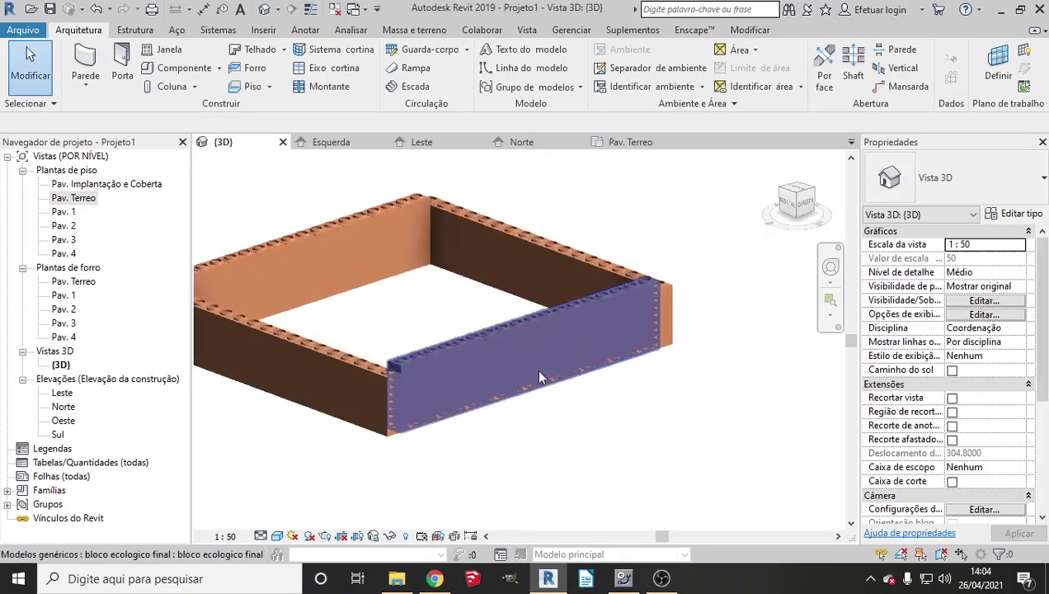
scroll(495, 339, "up", 2)
left_click(478, 328)
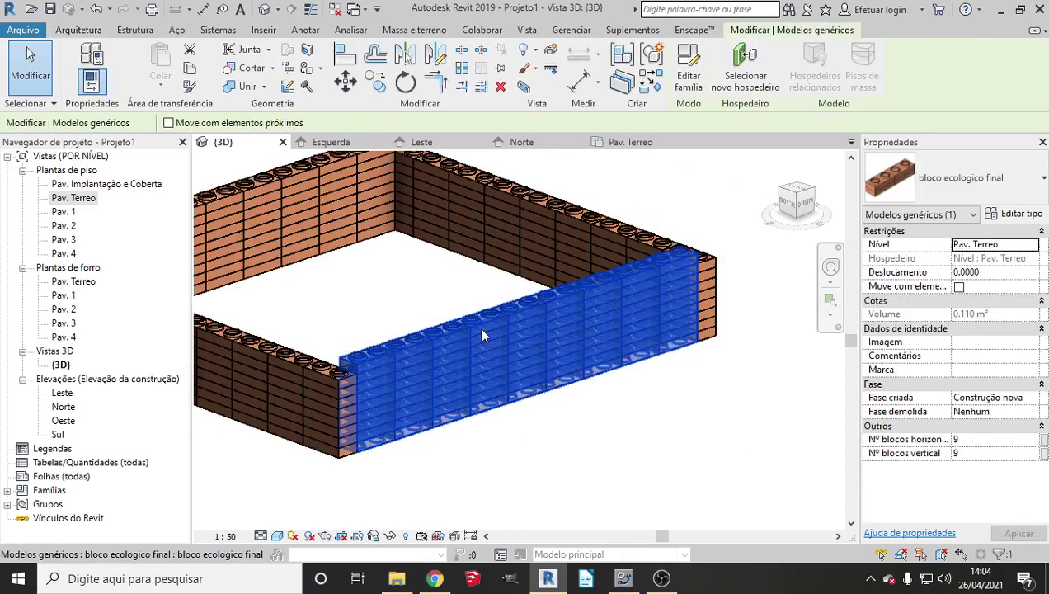
left_click(599, 231)
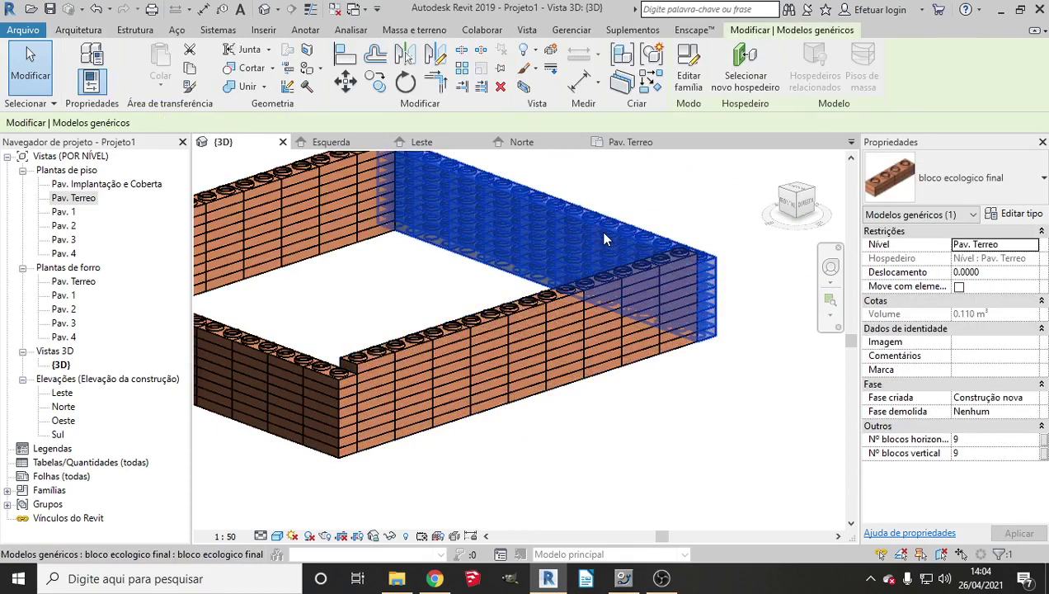
left_click(969, 453)
type("9")
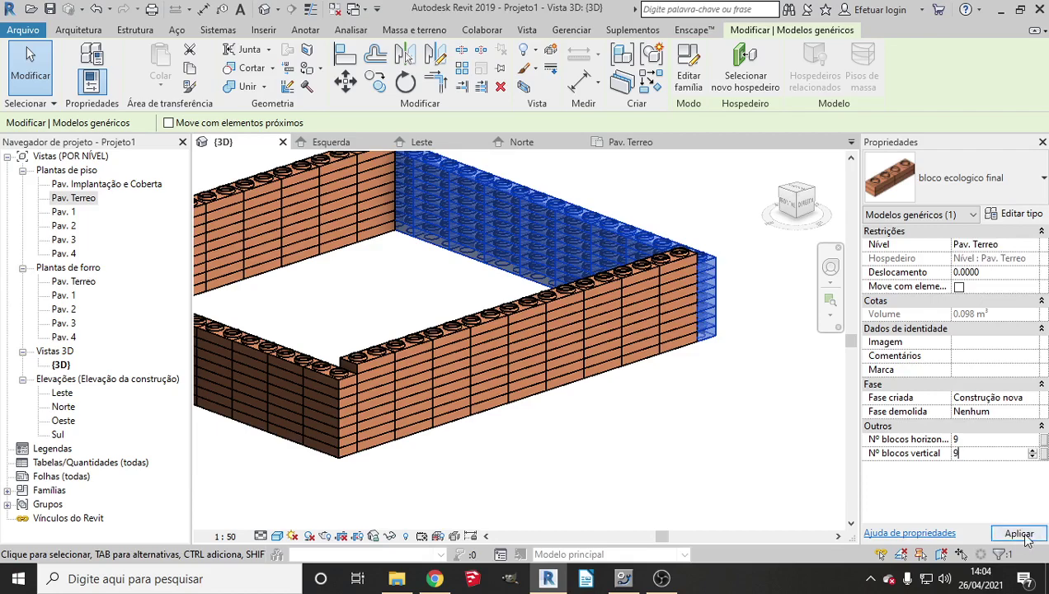
left_click(1019, 532)
left_click(283, 361)
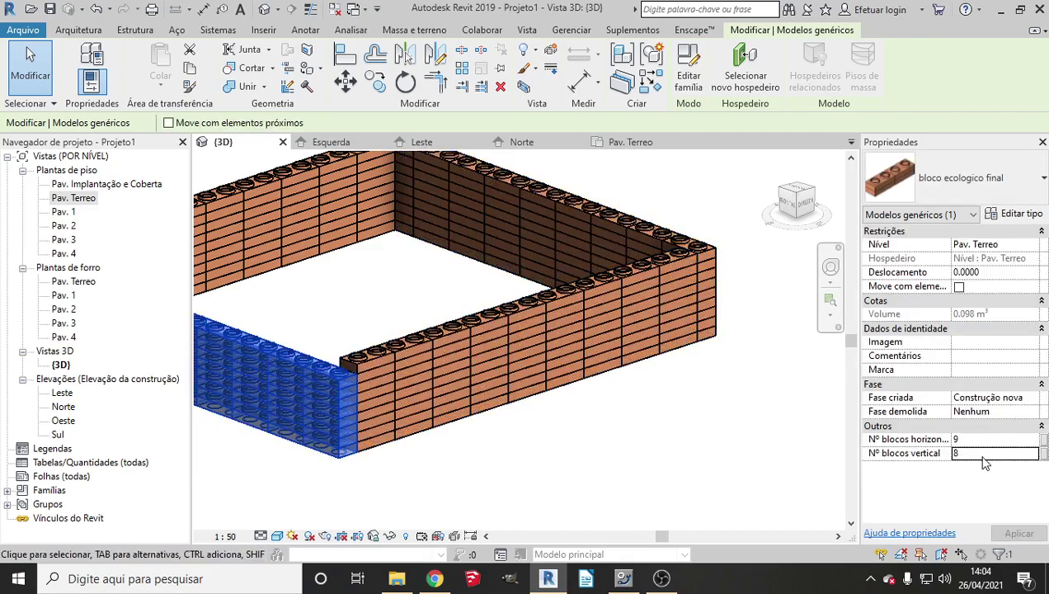
left_click(979, 454)
left_click(1019, 533)
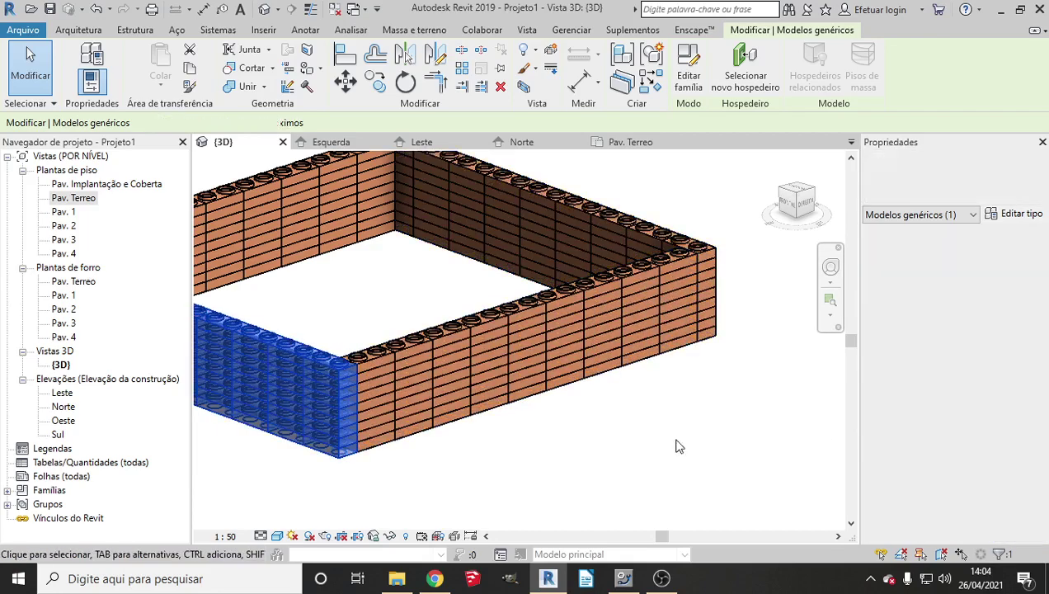
Orbit the enclosure and select all four block walls.
left_click(675, 446)
scroll(409, 299, "down", 3)
middle_click_drag(458, 382, 593, 437, "shift")
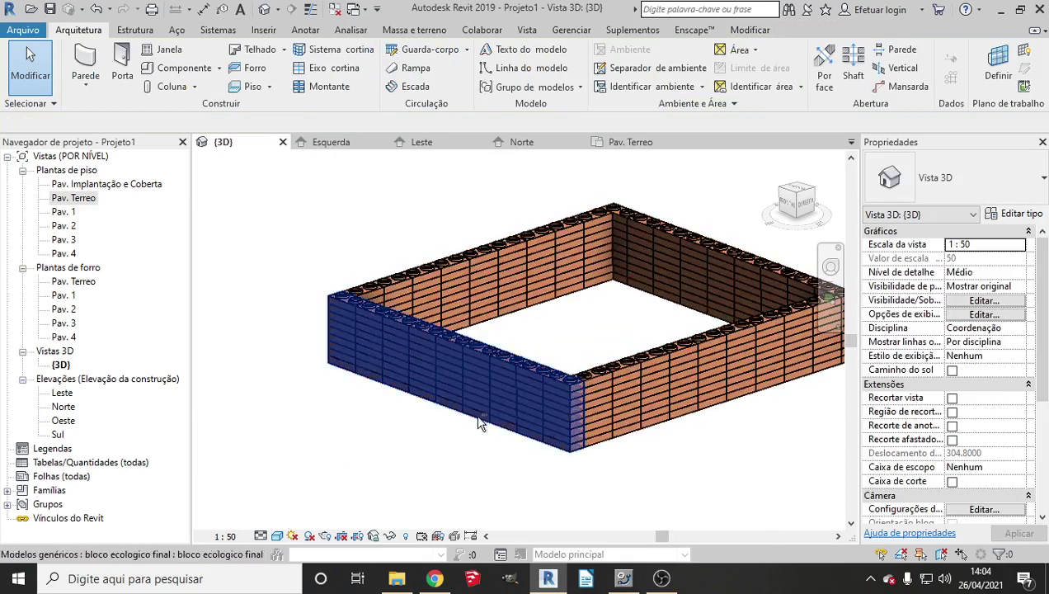
mouse_move(419, 376)
middle_mouse_down("shift")
mouse_move(520, 390)
mouse_move(656, 386)
mouse_move(594, 347)
mouse_move(385, 288)
mouse_move(415, 293)
mouse_move(452, 247)
middle_mouse_up("shift")
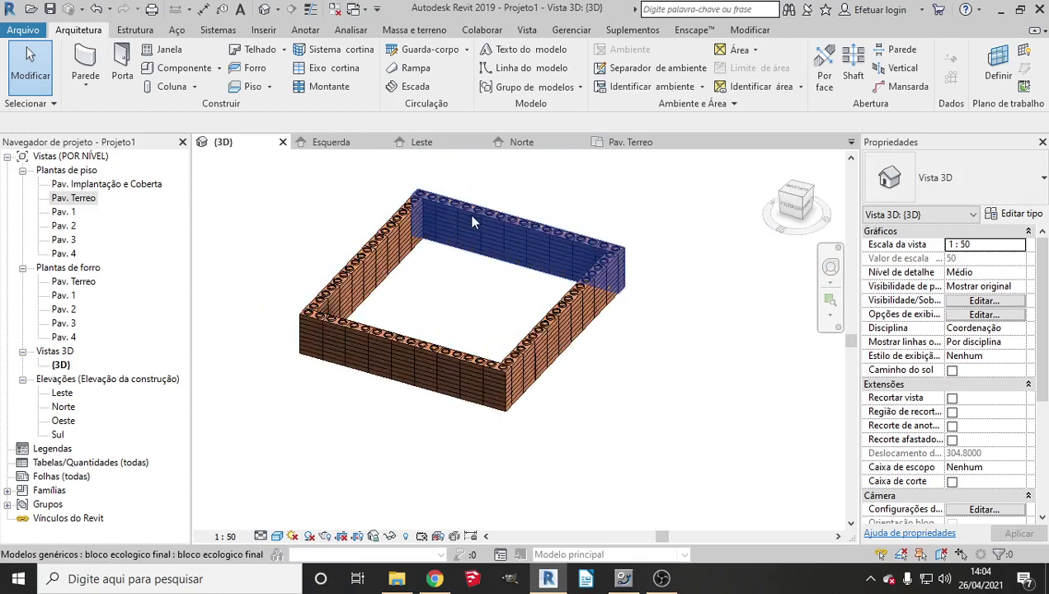
left_click(473, 221)
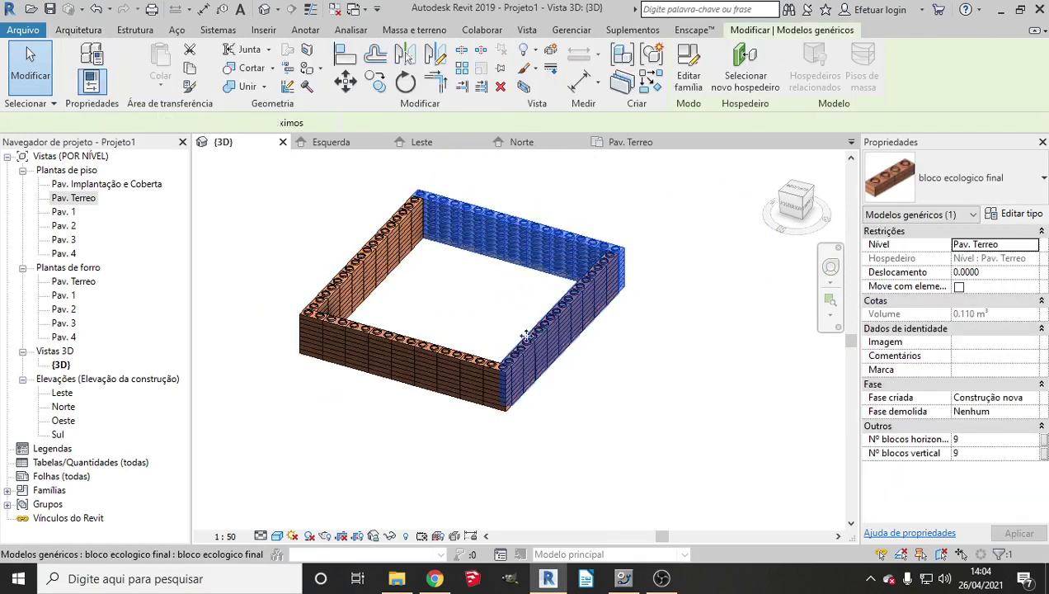
left_click(436, 355, "ctrl")
left_click(392, 262, "ctrl")
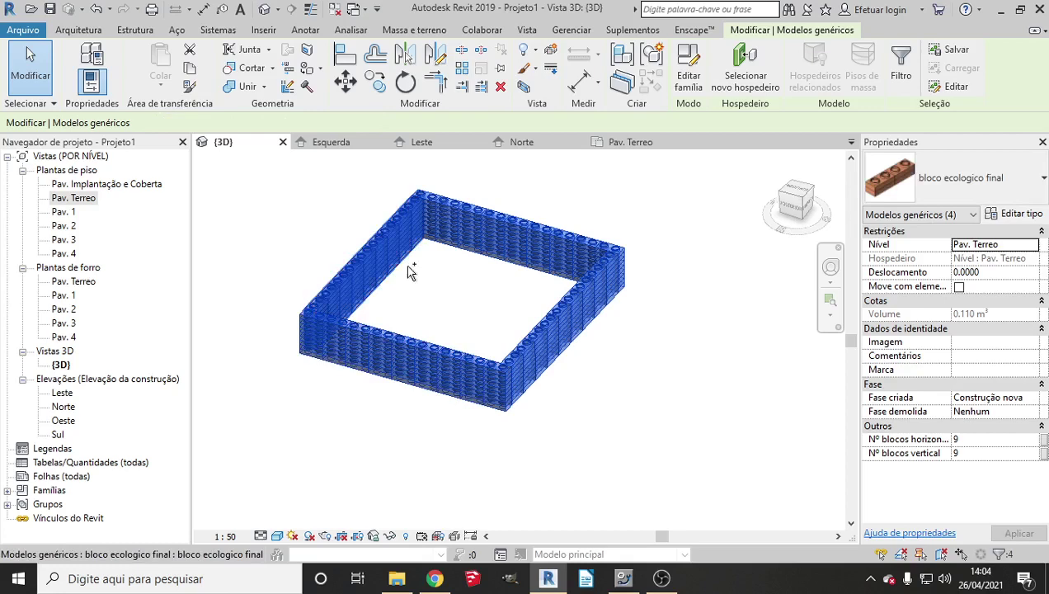
Set the four walls' horizontal and vertical block counts to 9 in Properties.
left_click(982, 438)
type("6")
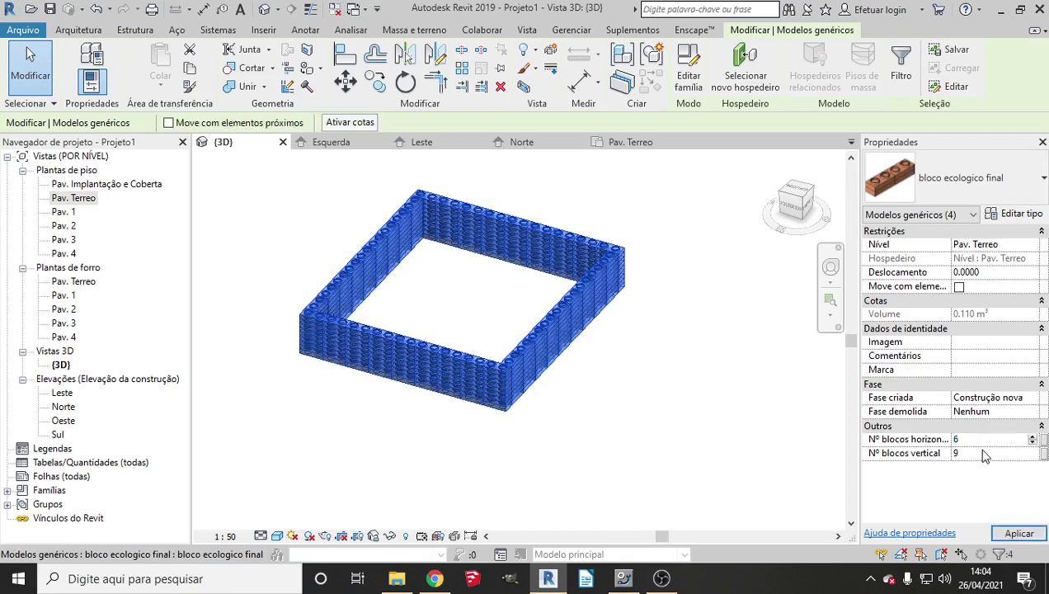
left_click(982, 454)
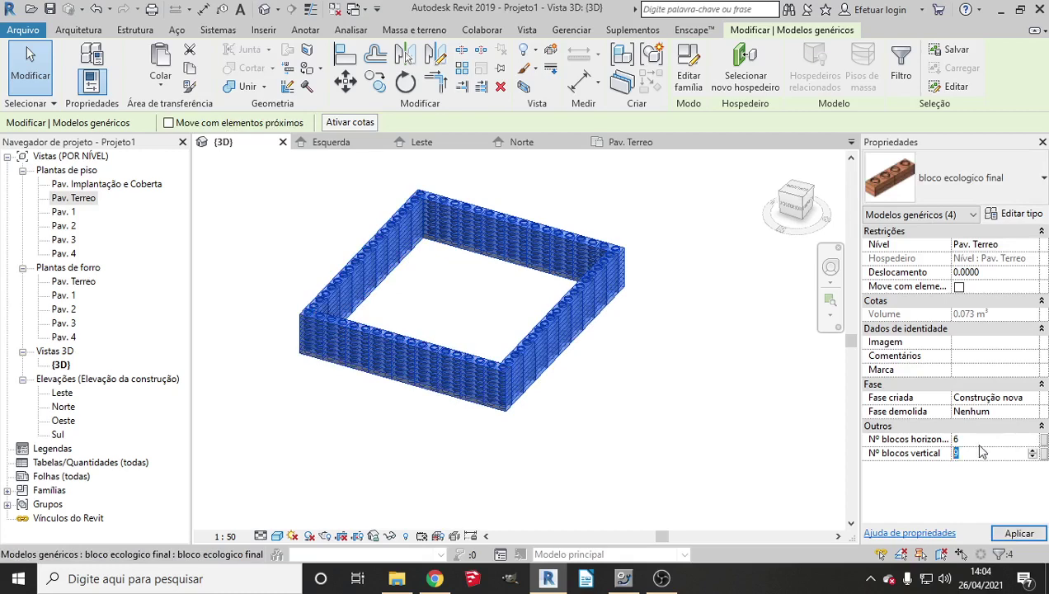
left_click(977, 440)
type("9")
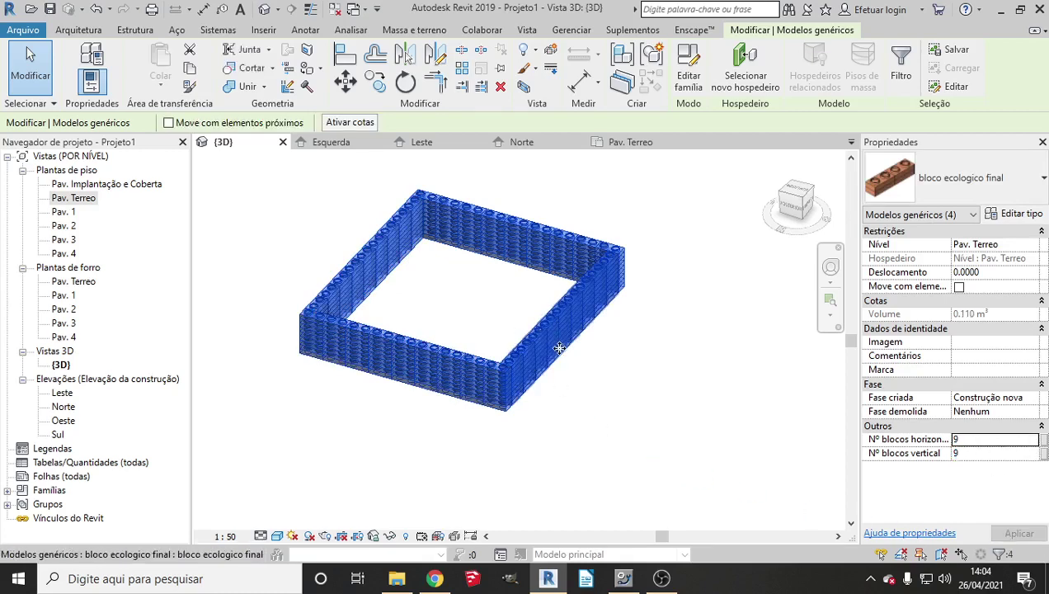
left_click(607, 355)
Switch to the Pav. Terreo floor plan.
scroll(551, 379, "up", 2)
scroll(551, 387, "up", 1)
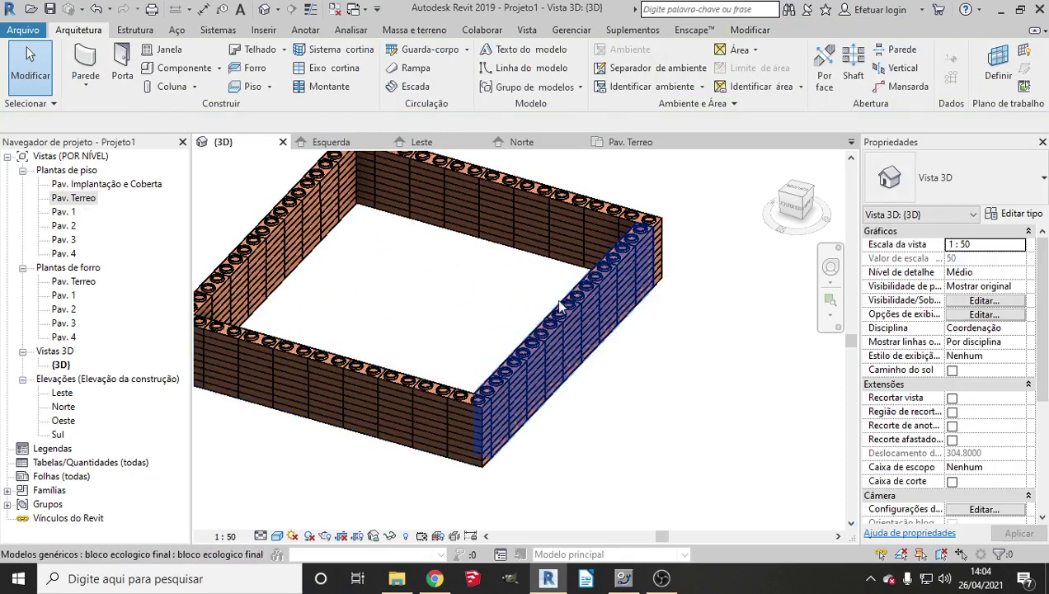
double_click(76, 199)
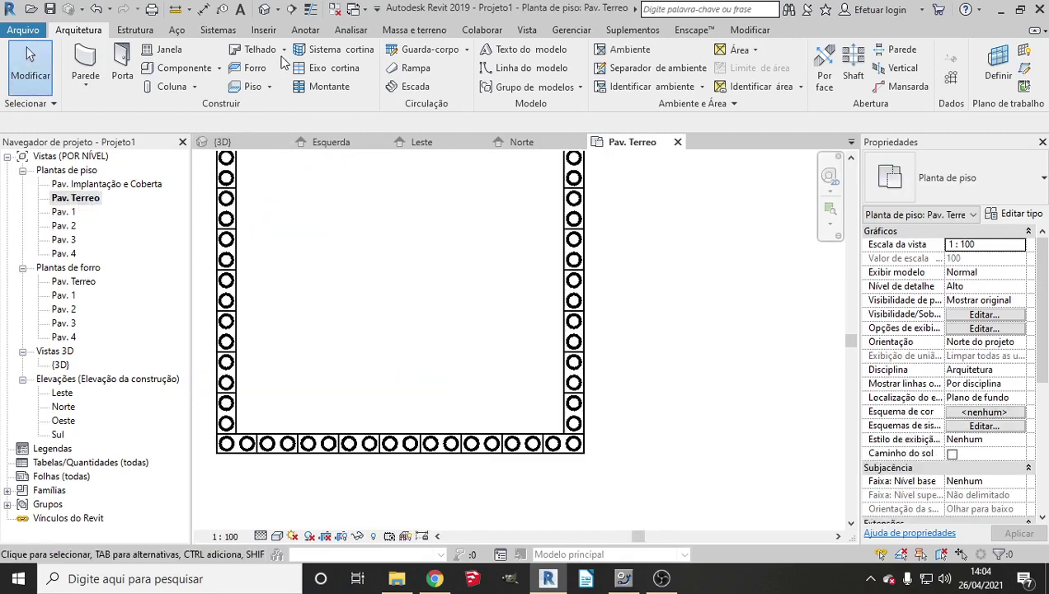
Place a horizontal 2×2 'bloco ecologico final' block just below the bottom wall's left end.
left_click(199, 72)
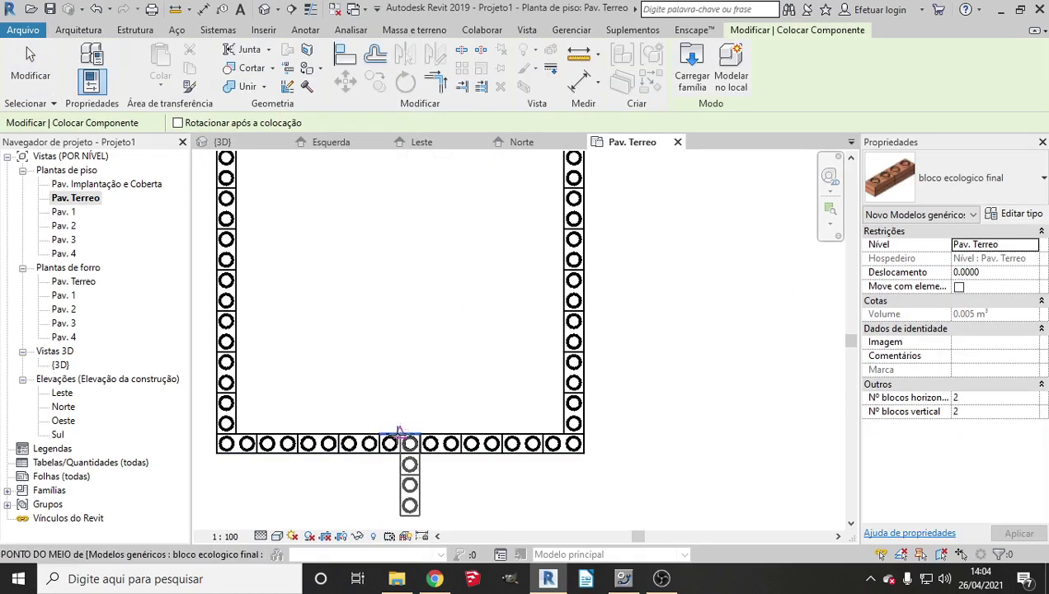
key("space")
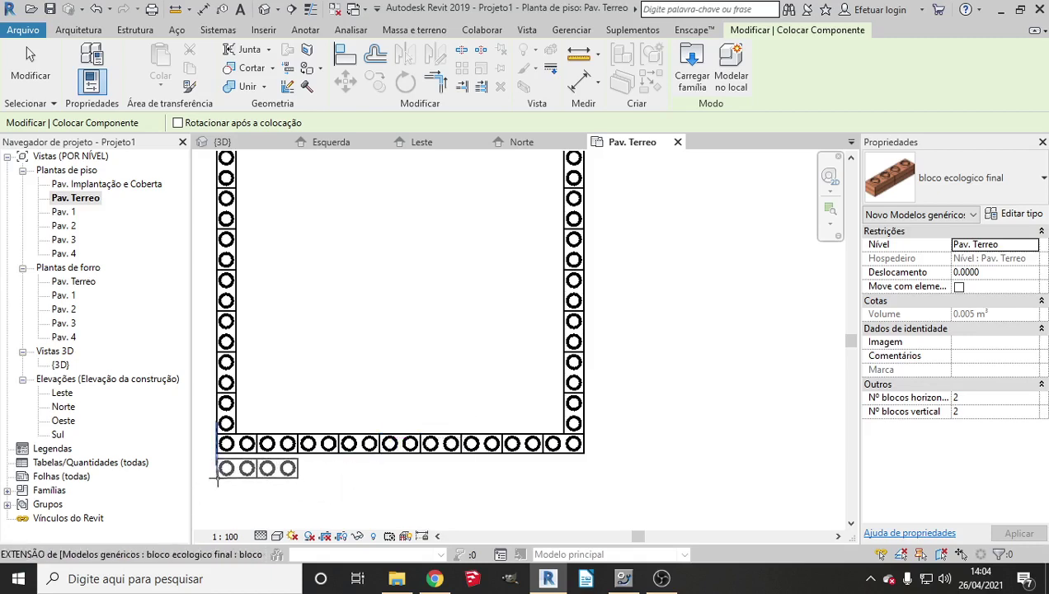
left_click(216, 485)
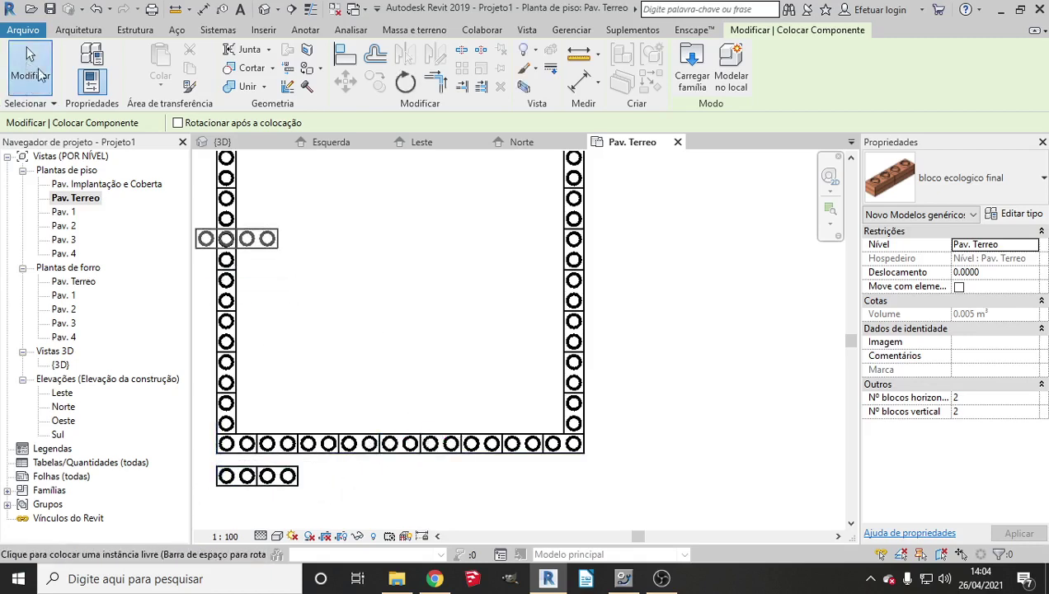
left_click(29, 66)
scroll(428, 388, "down", 2)
scroll(428, 399, "up", 1)
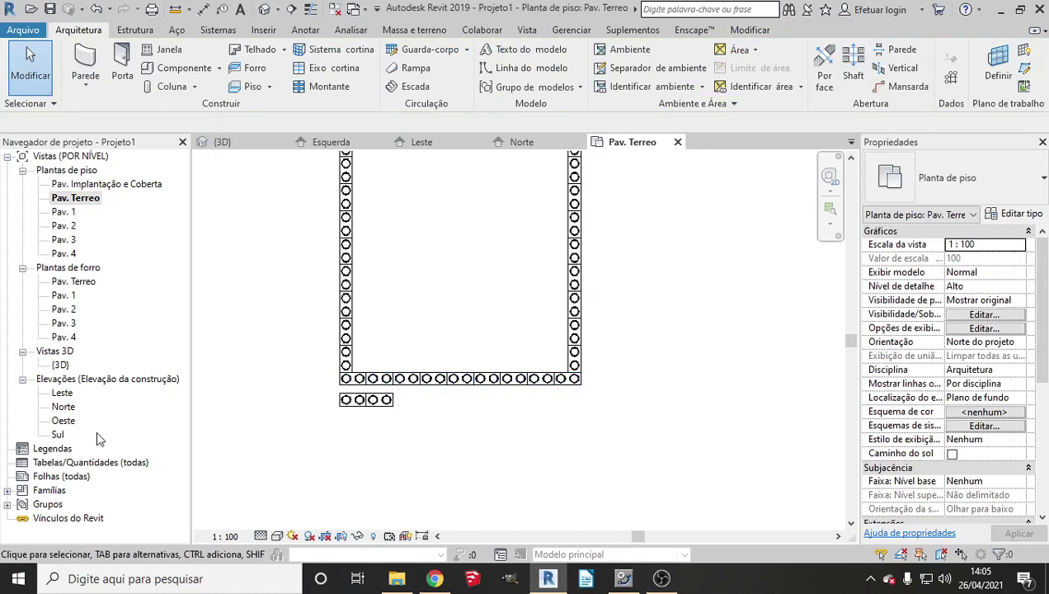
In the Leste elevation, move the new block onto the wall's top-left corner.
double_click(63, 394)
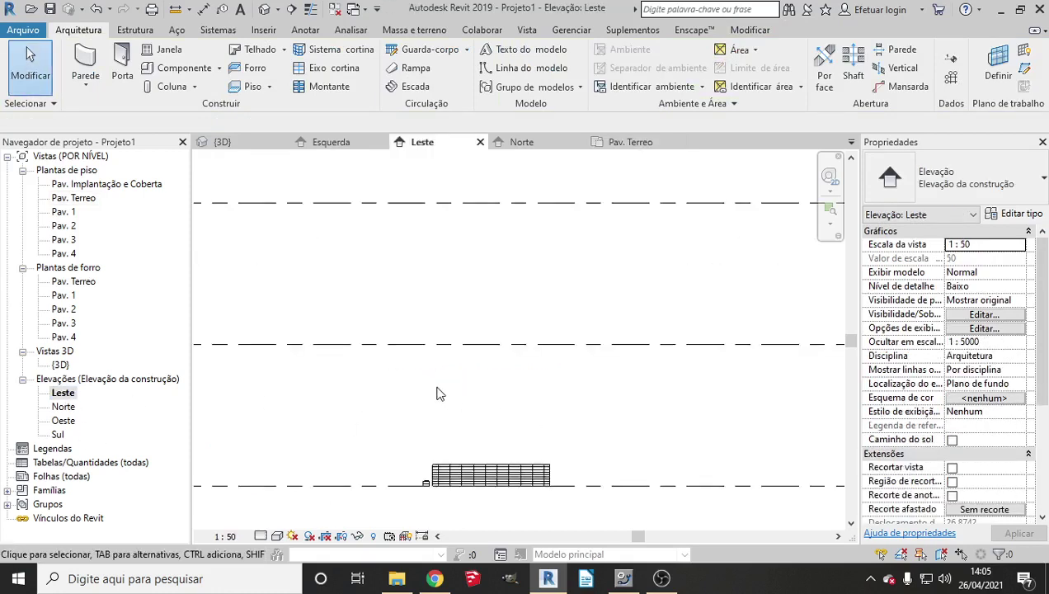
scroll(456, 426, "up", 2)
scroll(388, 437, "up", 3)
scroll(388, 437, "up", 2)
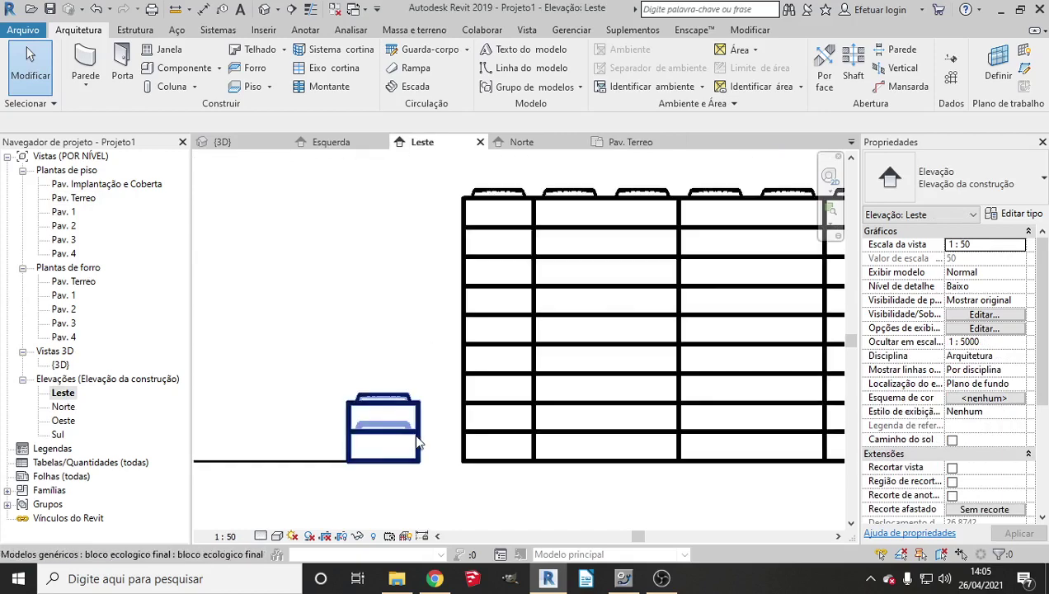
left_click(416, 441)
left_click(346, 80)
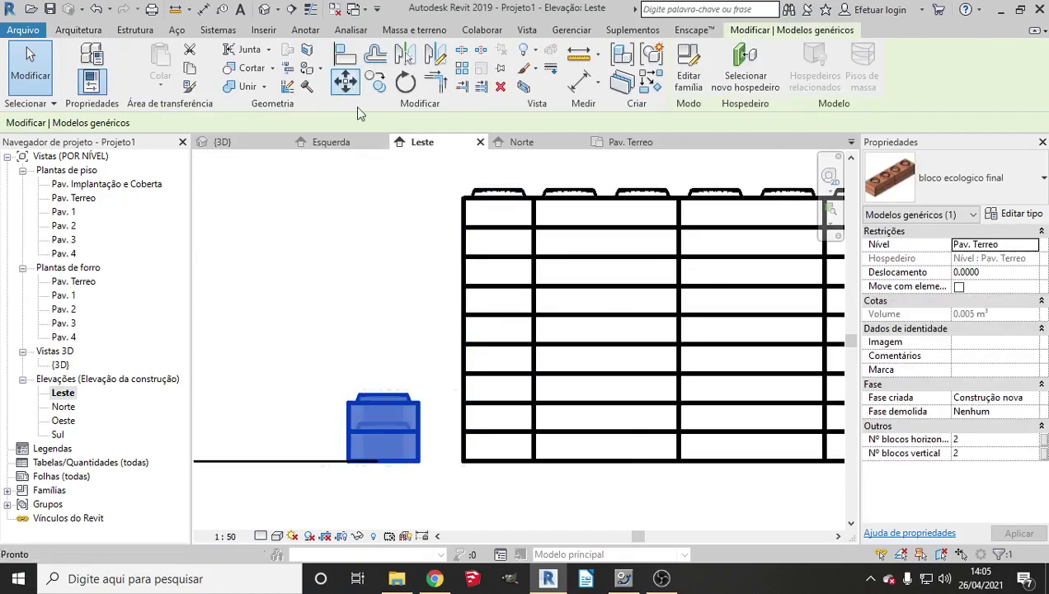
left_click(346, 462)
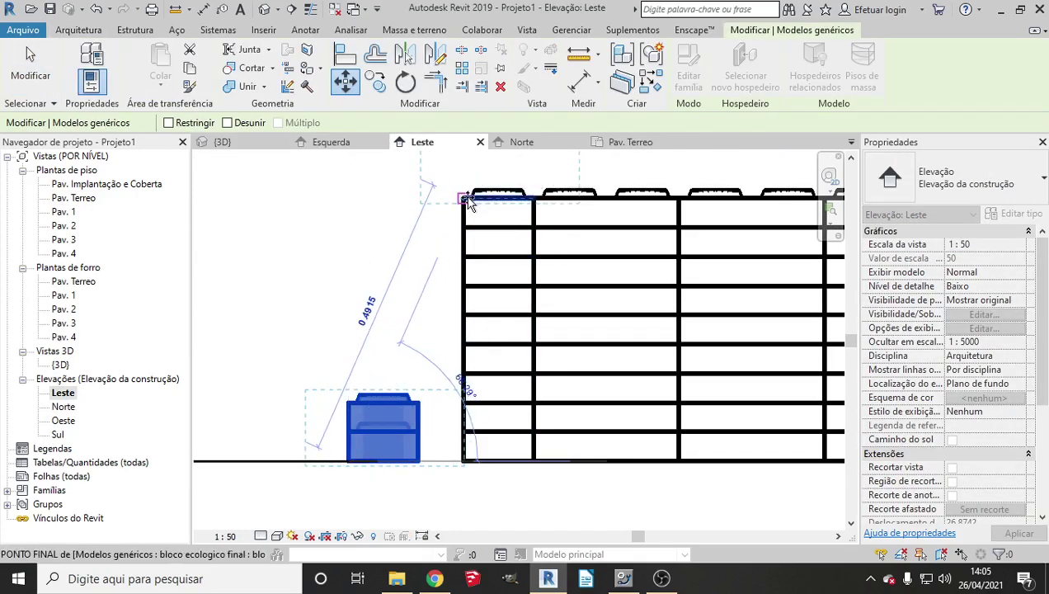
left_click(466, 201)
scroll(478, 257, "down", 2)
scroll(477, 258, "down", 2)
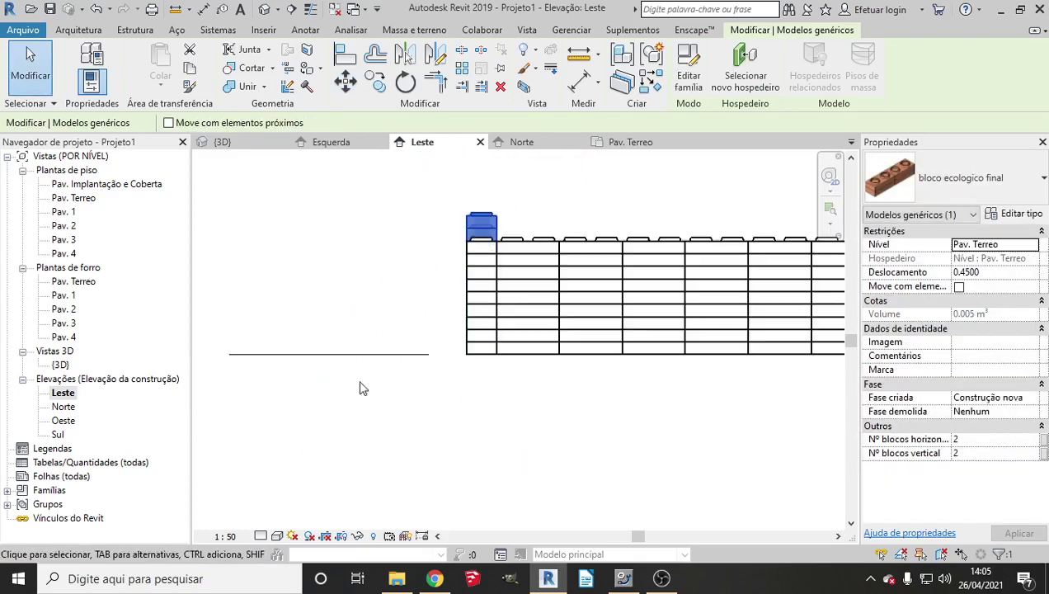
Check the raised block's position in the Norte elevation.
double_click(64, 407)
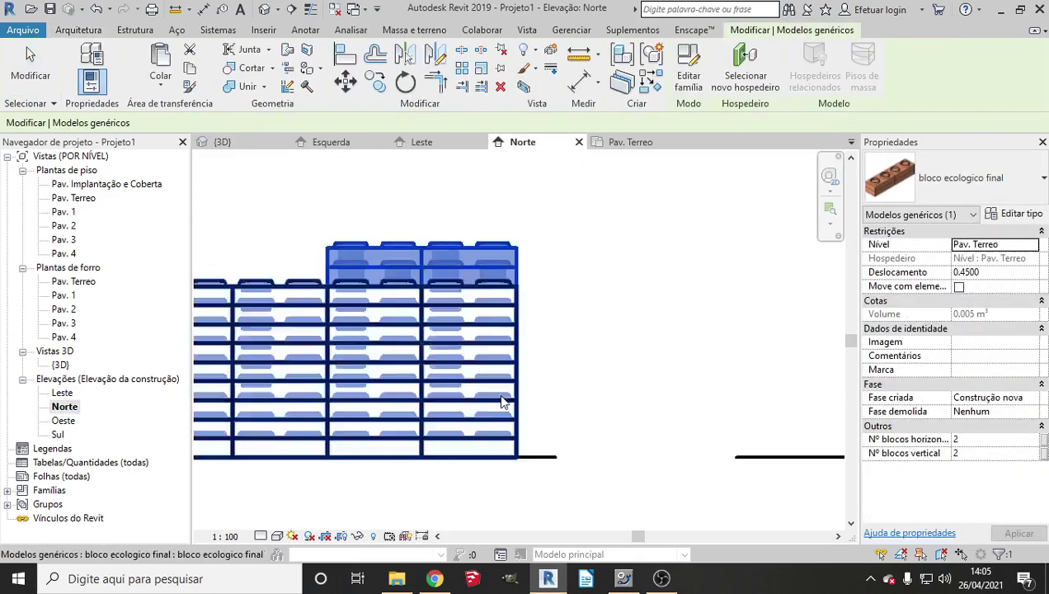
scroll(503, 397, "down", 2)
scroll(544, 415, "up", 5)
left_click(710, 378)
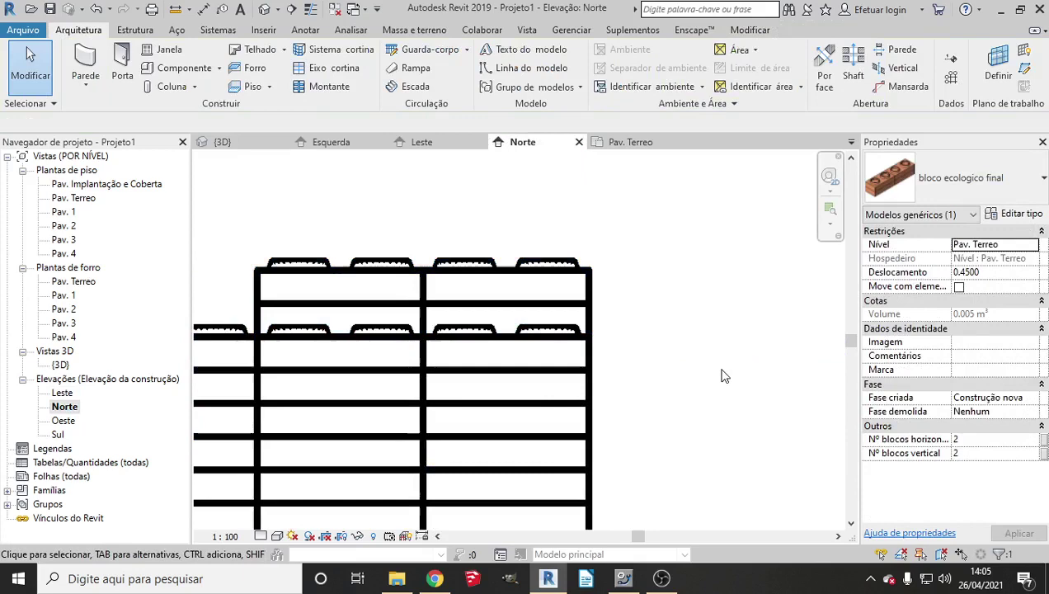
left_click(594, 295)
left_click(645, 356)
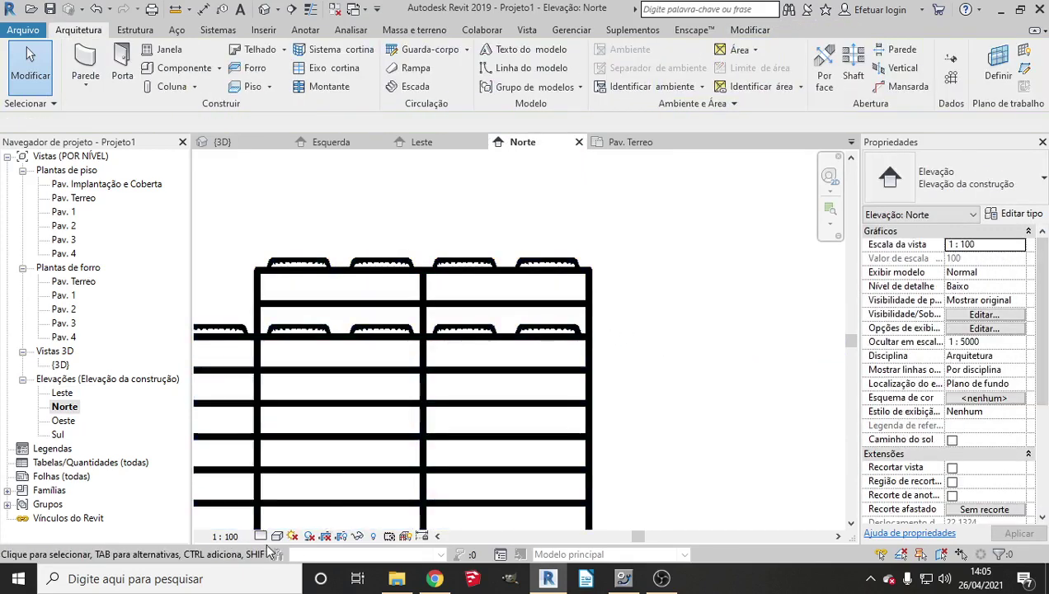
left_click(549, 320)
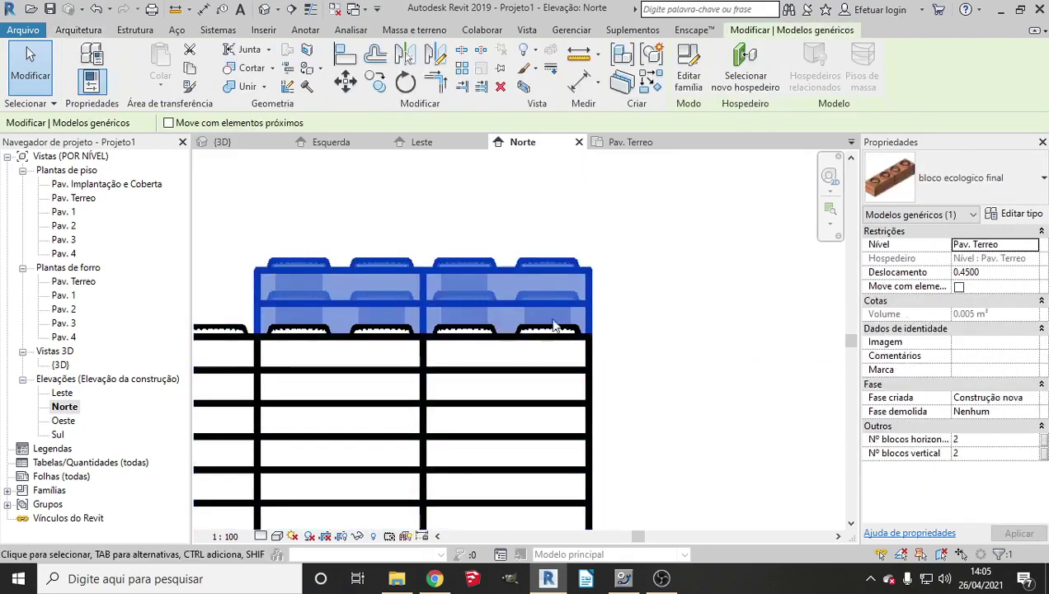
scroll(621, 338, "down", 2)
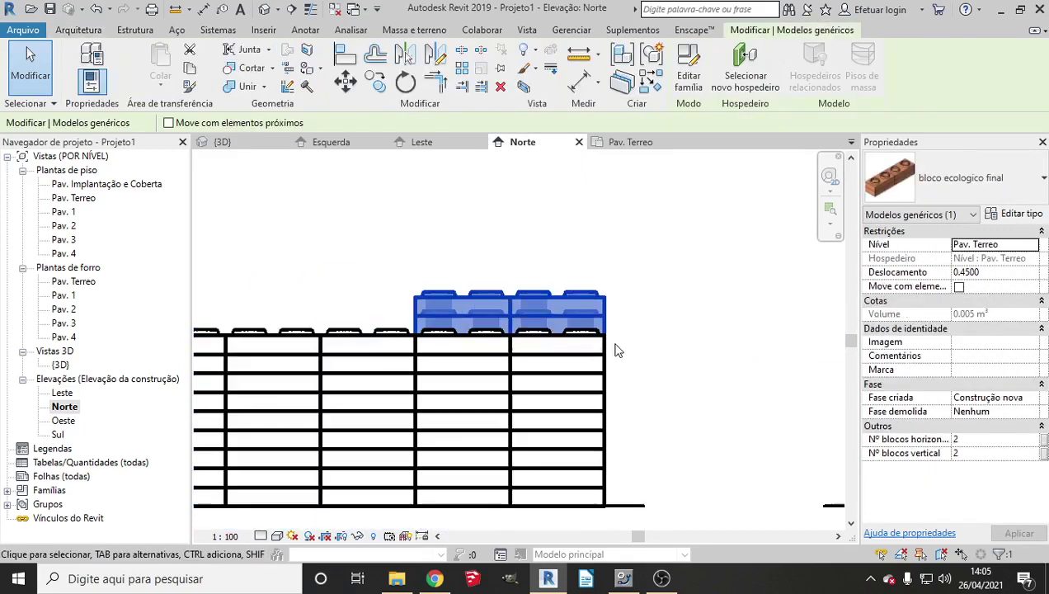
Check the block from above in 3D, then open the Sul elevation.
left_click(264, 10)
scroll(629, 221, "down", 2)
scroll(629, 220, "up", 2)
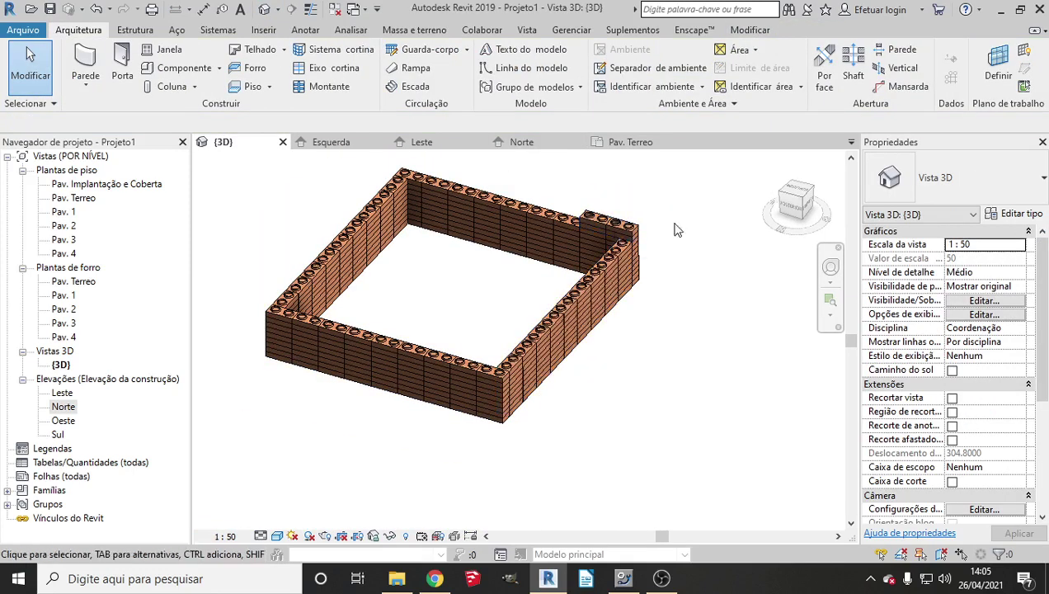
left_click(796, 193)
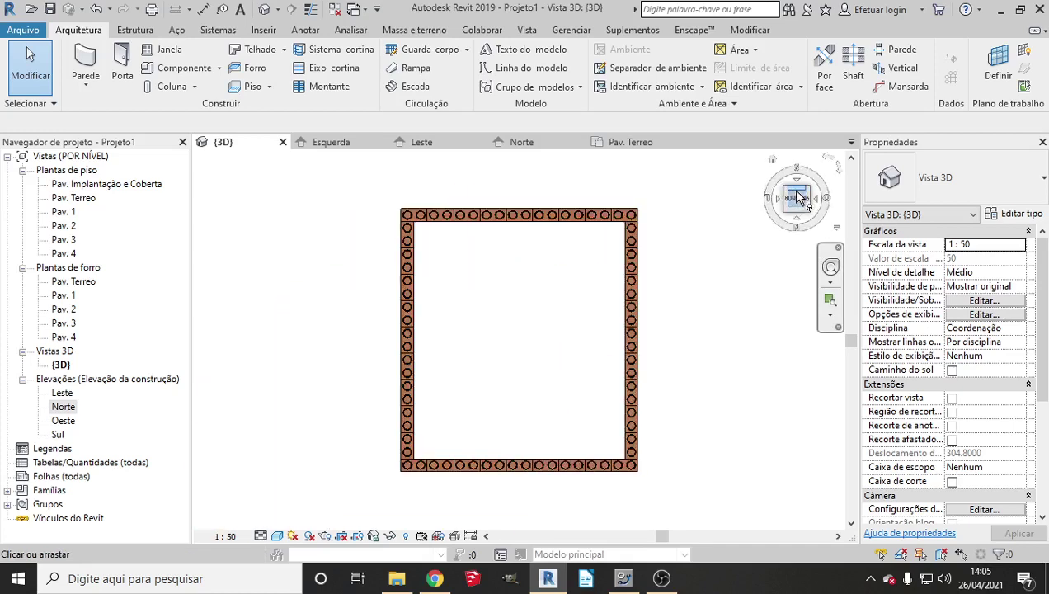
double_click(58, 434)
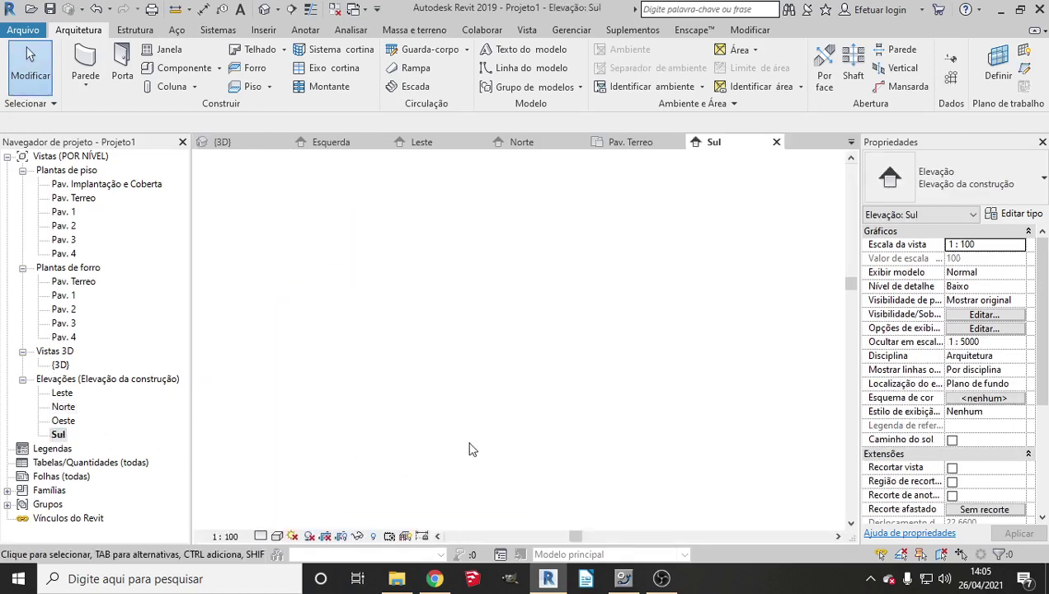
Set the raised block to 3 horizontal and 15 vertical blocks, then return to Pav. Terreo.
scroll(469, 477, "up", 5)
scroll(450, 429, "up", 4)
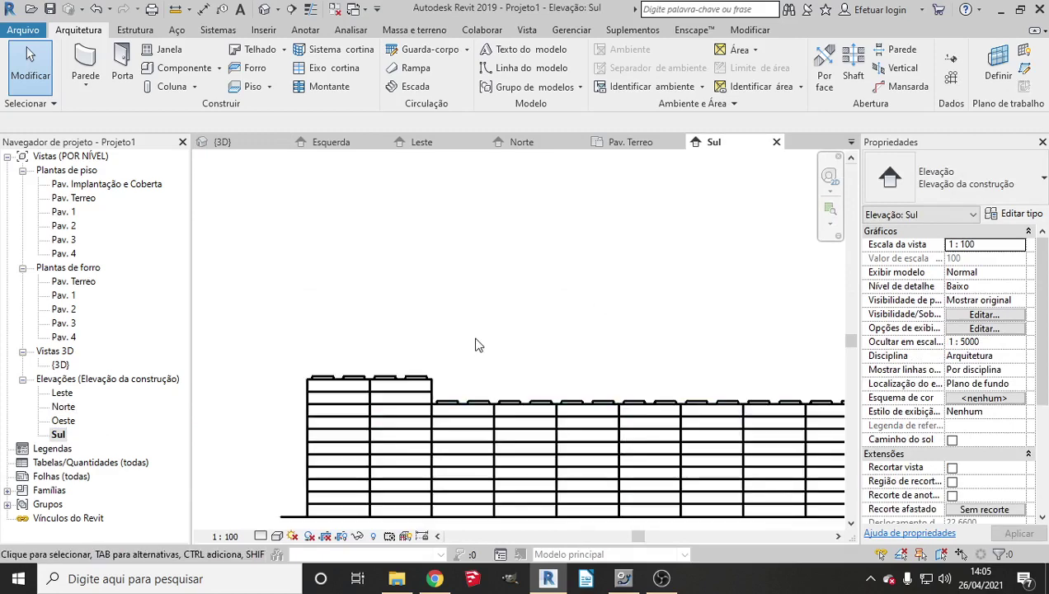
left_click(428, 384)
scroll(433, 386, "down", 2)
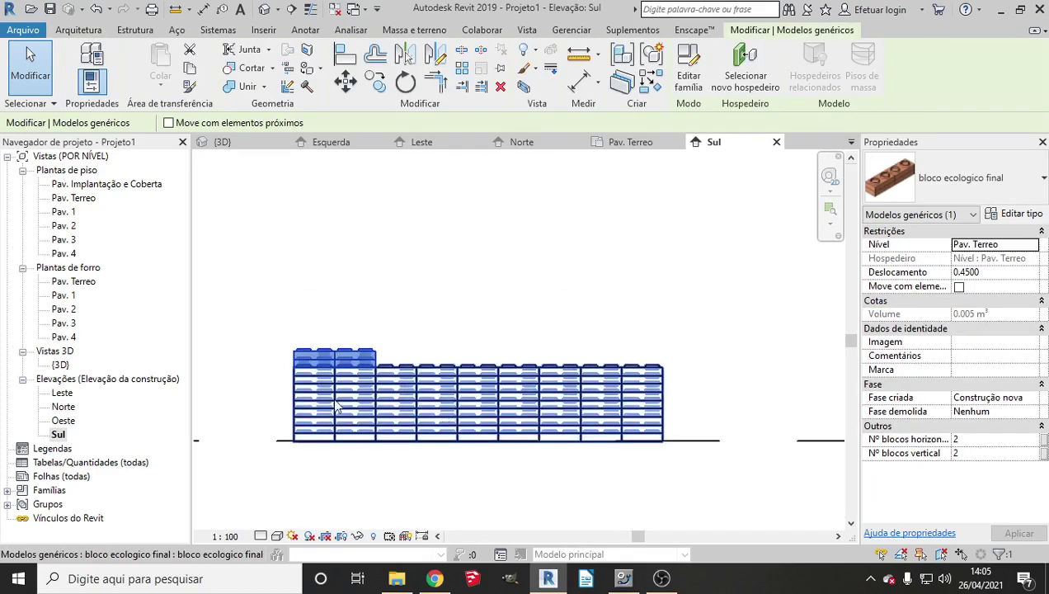
left_click(977, 440)
type("3")
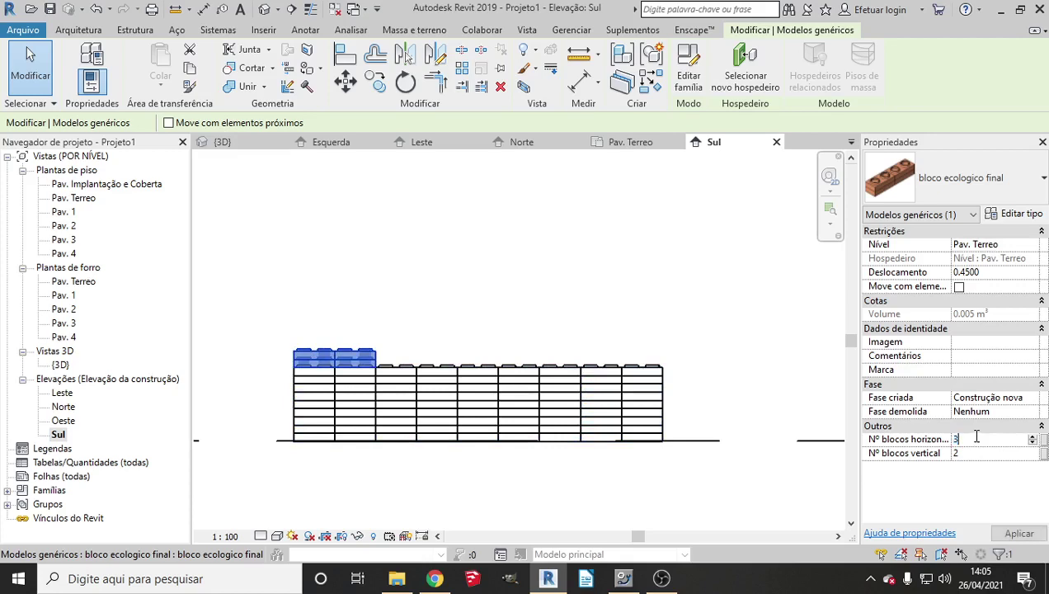
left_click(975, 453)
type("9")
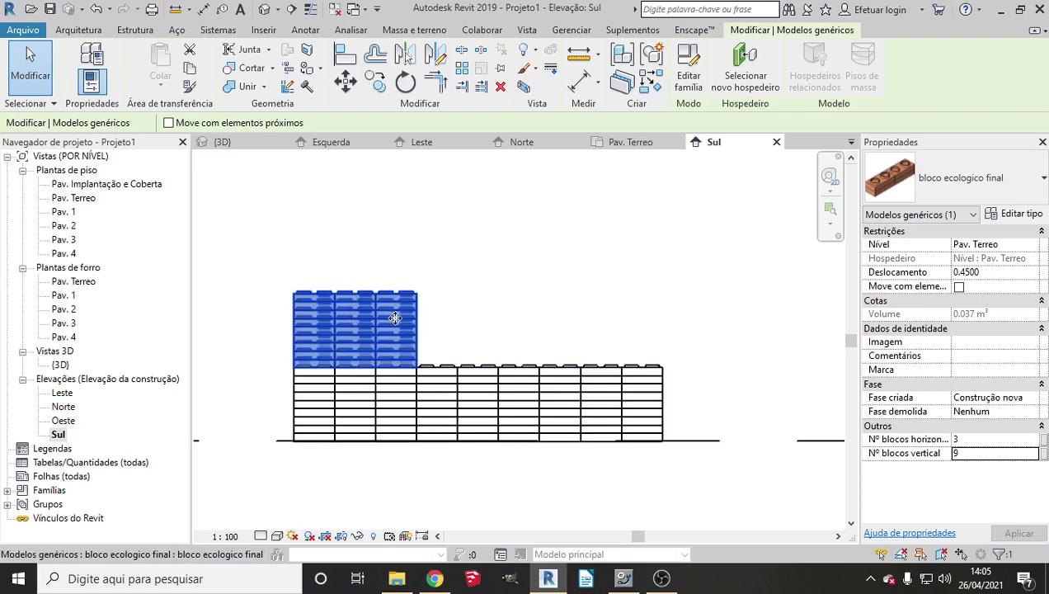
left_click(971, 452)
type("15")
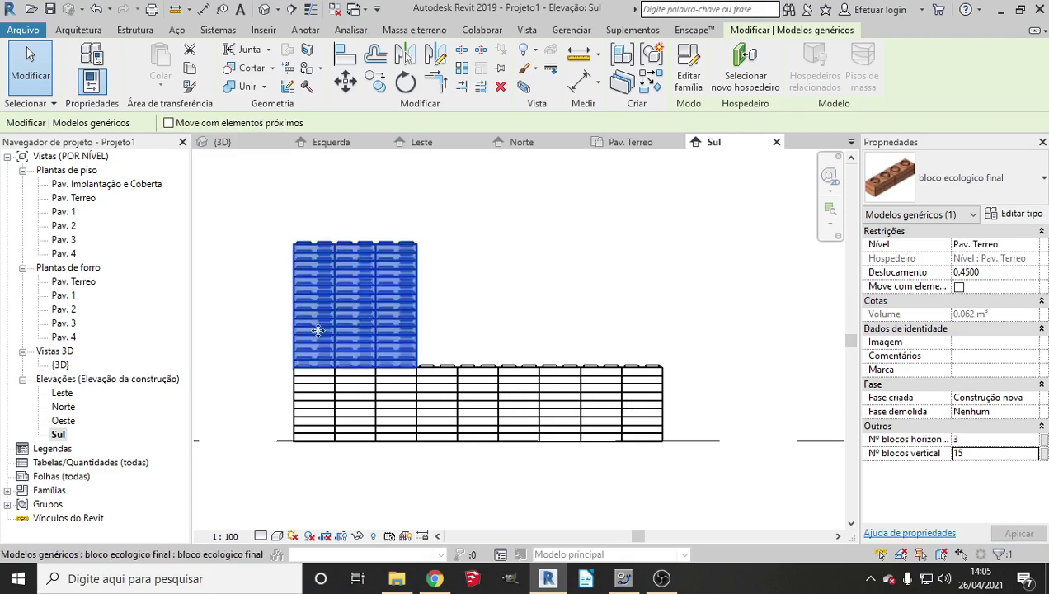
double_click(73, 198)
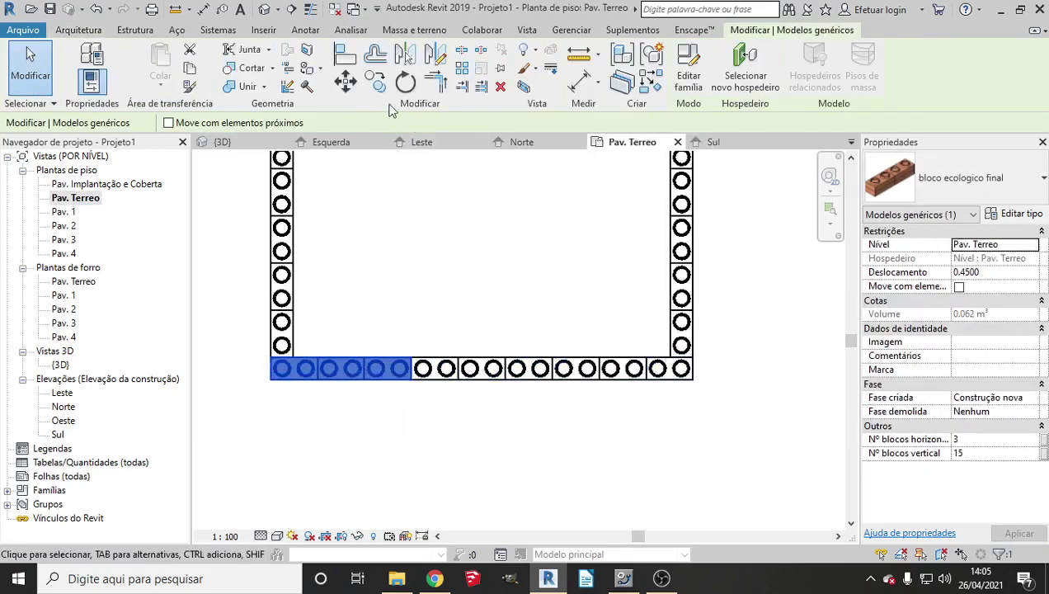
Copy the 3×15 block stack to the bottom wall's right end.
left_click(375, 82)
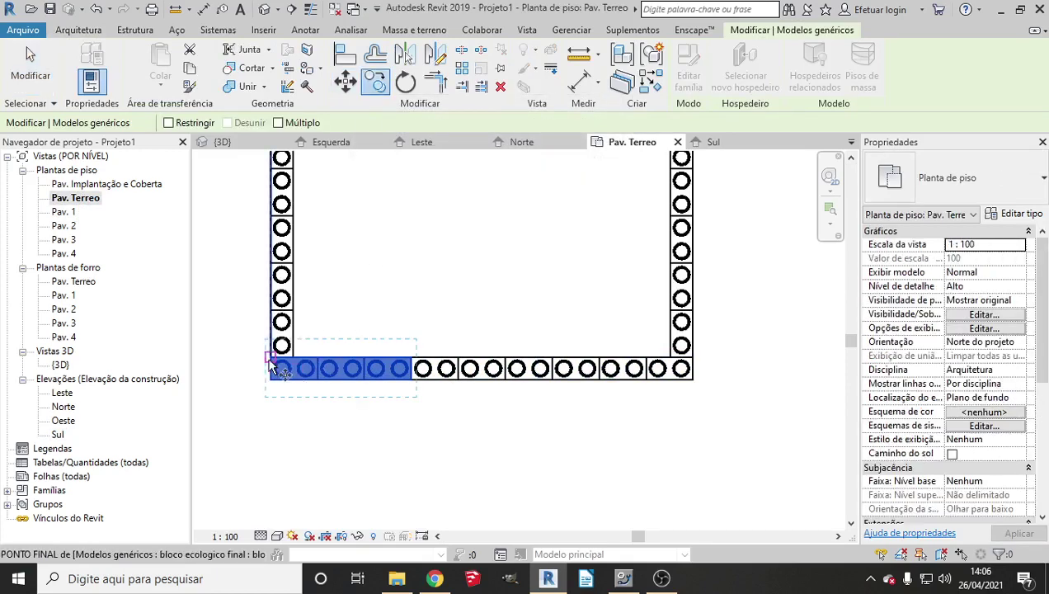
left_click(272, 357)
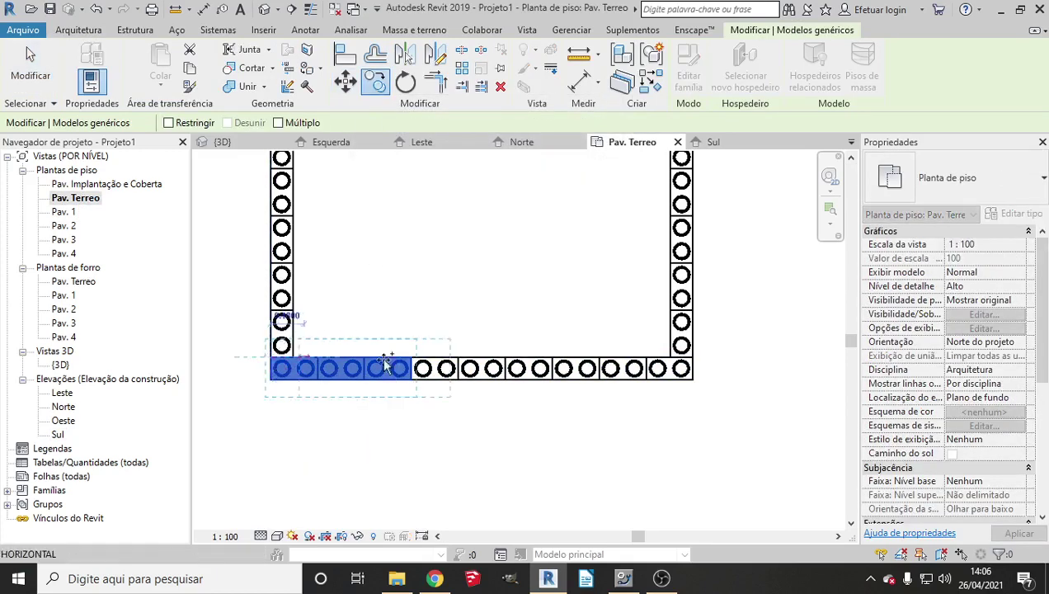
left_click(553, 357)
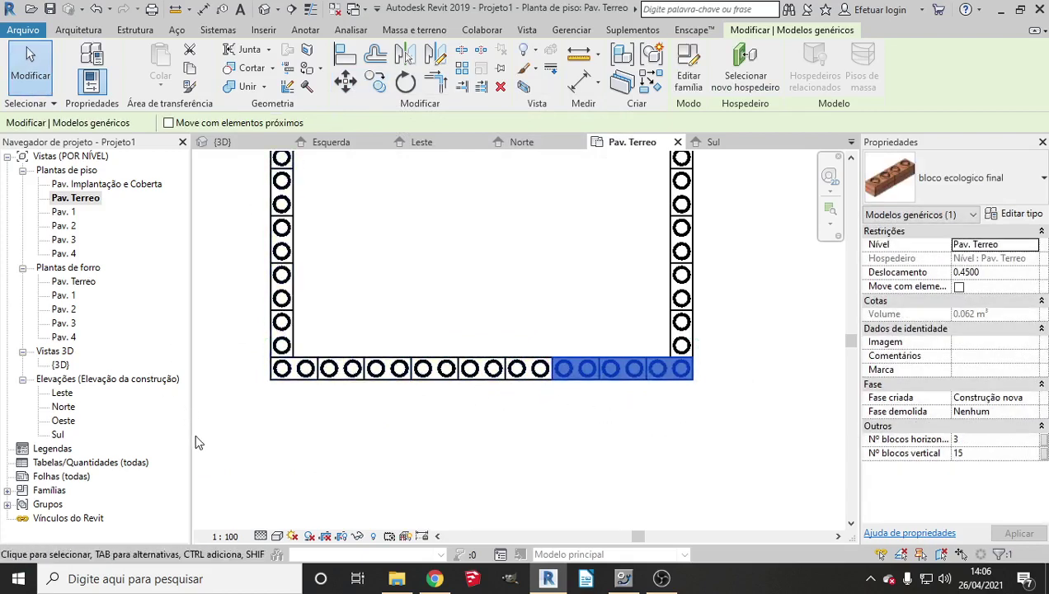
In an orbited isometric 3D view, select the upper block stack of the right wall.
left_click(264, 9)
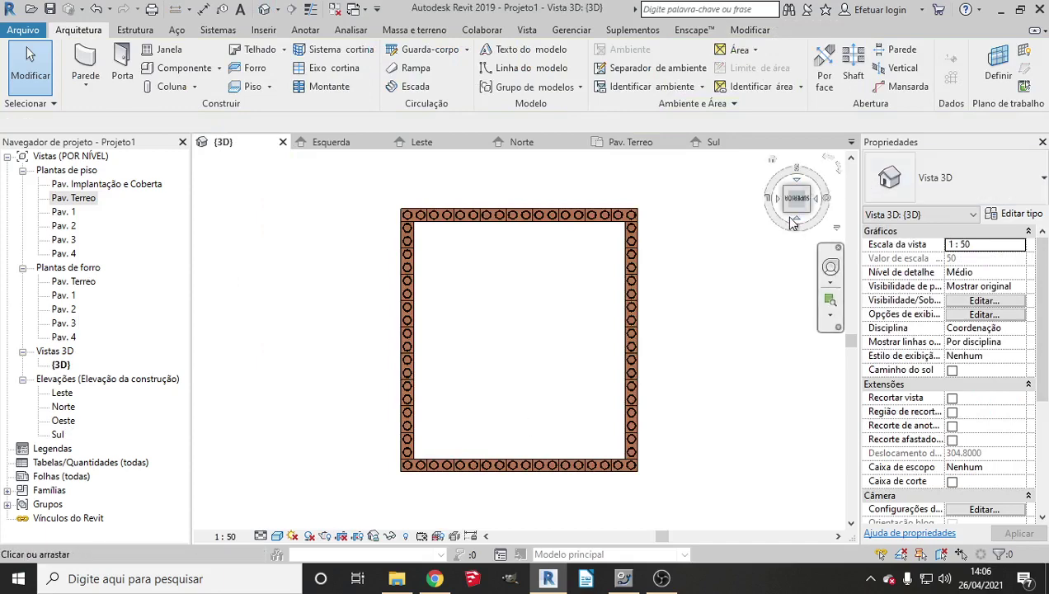
left_click(811, 192)
middle_click_drag(445, 397, 737, 460, "shift")
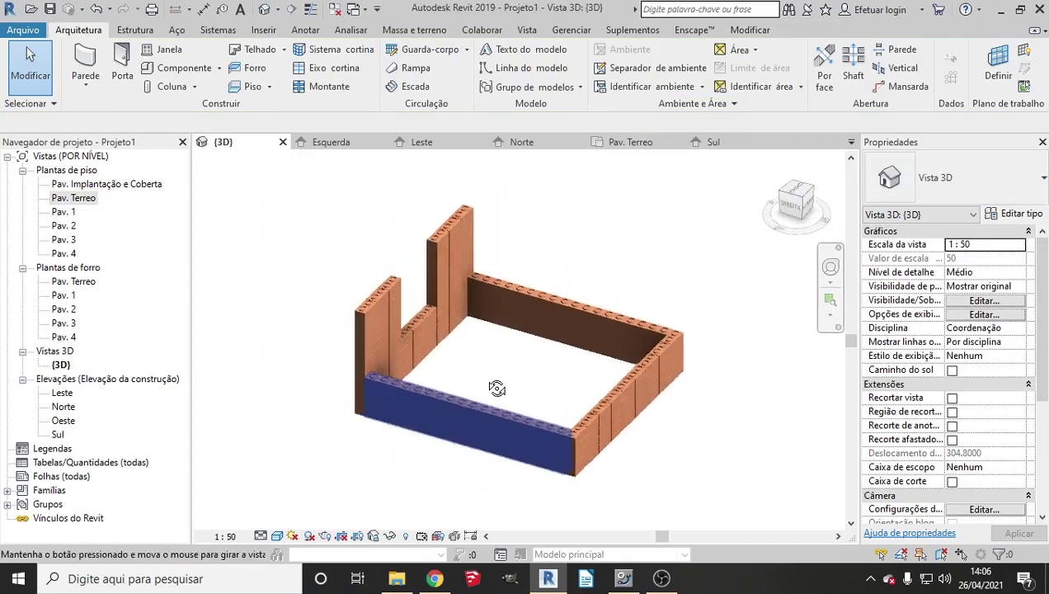
scroll(677, 433, "up", 2)
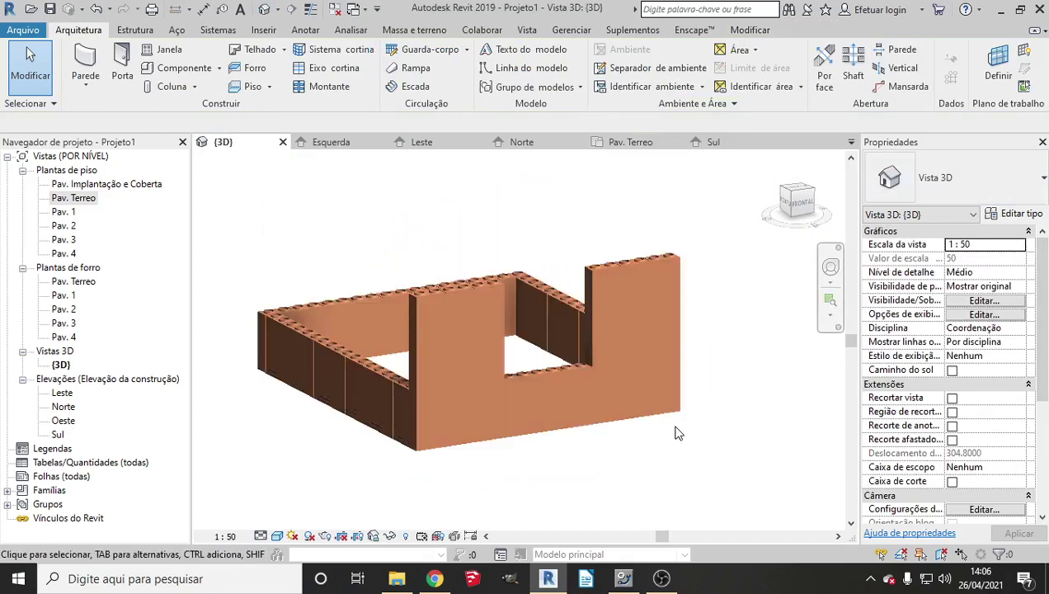
scroll(684, 433, "up", 1)
scroll(688, 432, "up", 2)
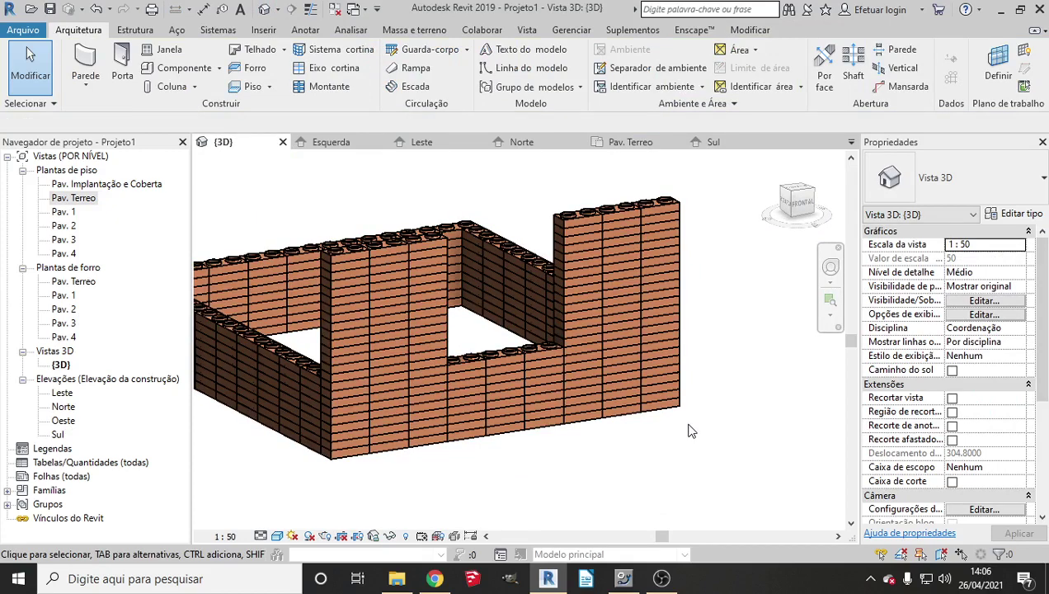
left_click(615, 264)
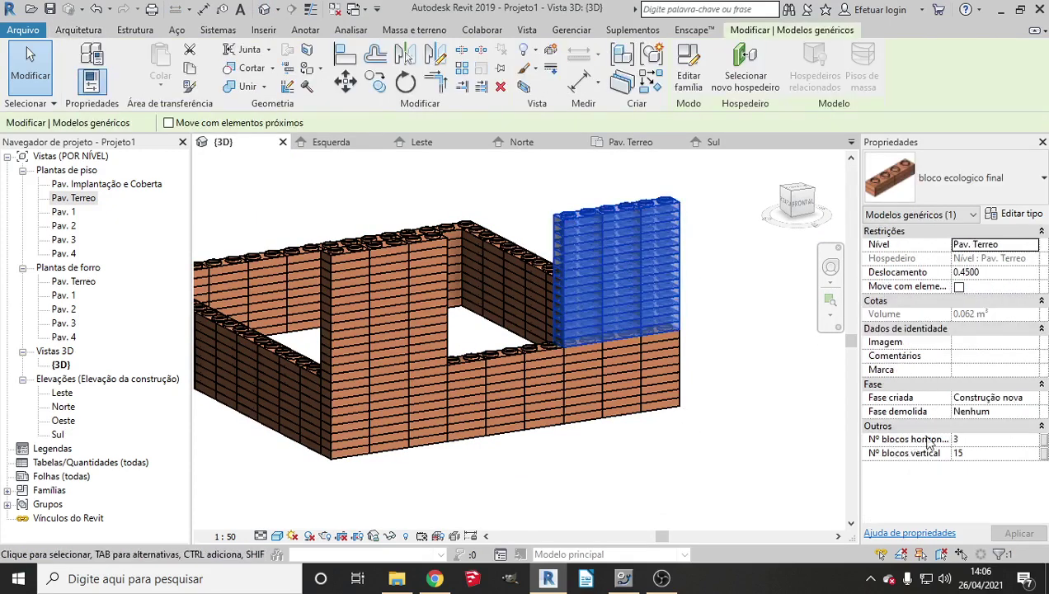
Change the block stack's vertical count from 15 to 14 and review it in 3D.
left_click(973, 453)
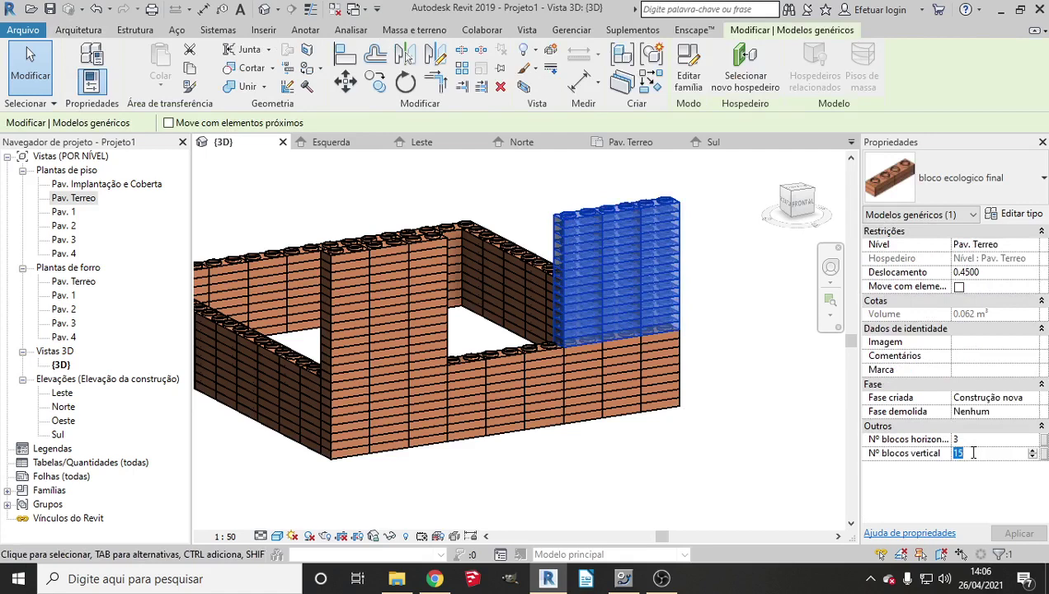
type("14")
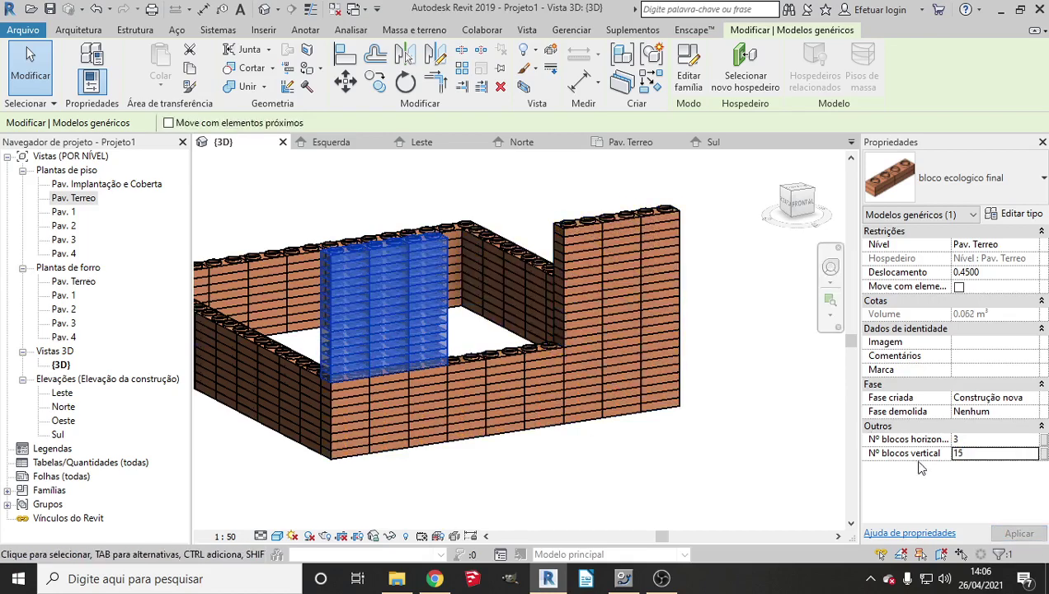
left_click(981, 453)
type("14")
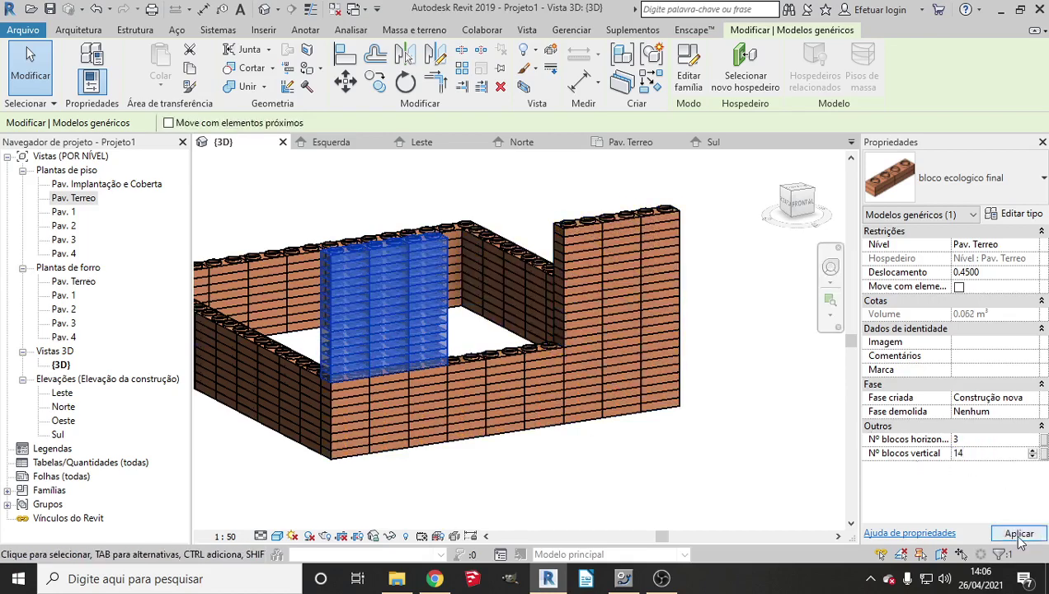
left_click(1019, 533)
left_click(639, 488)
mouse_move(639, 488)
middle_mouse_down("shift")
mouse_move(693, 483)
mouse_move(628, 458)
middle_mouse_up("shift")
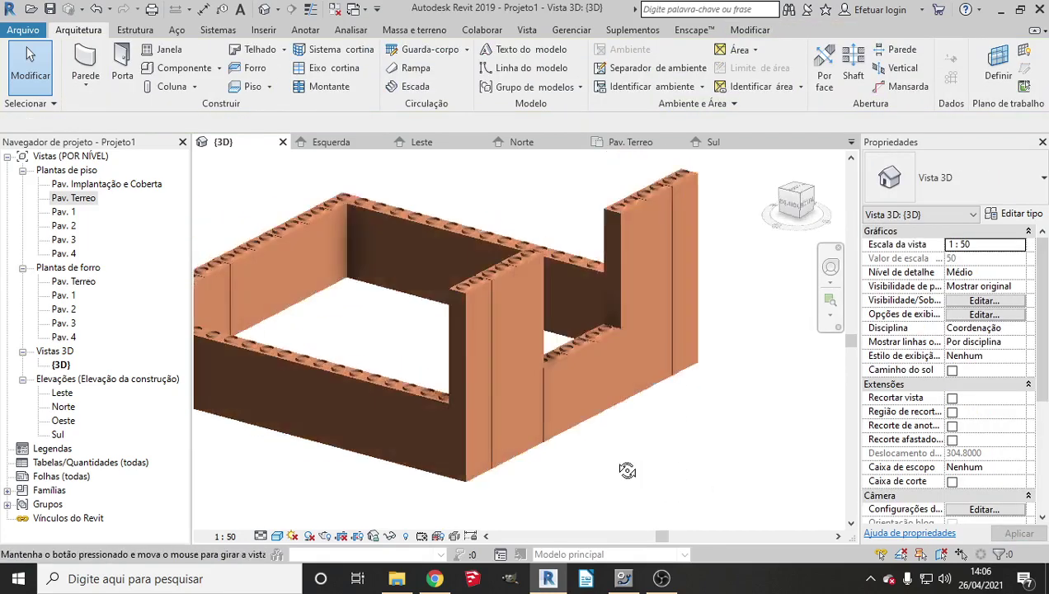
scroll(636, 421, "up", 3)
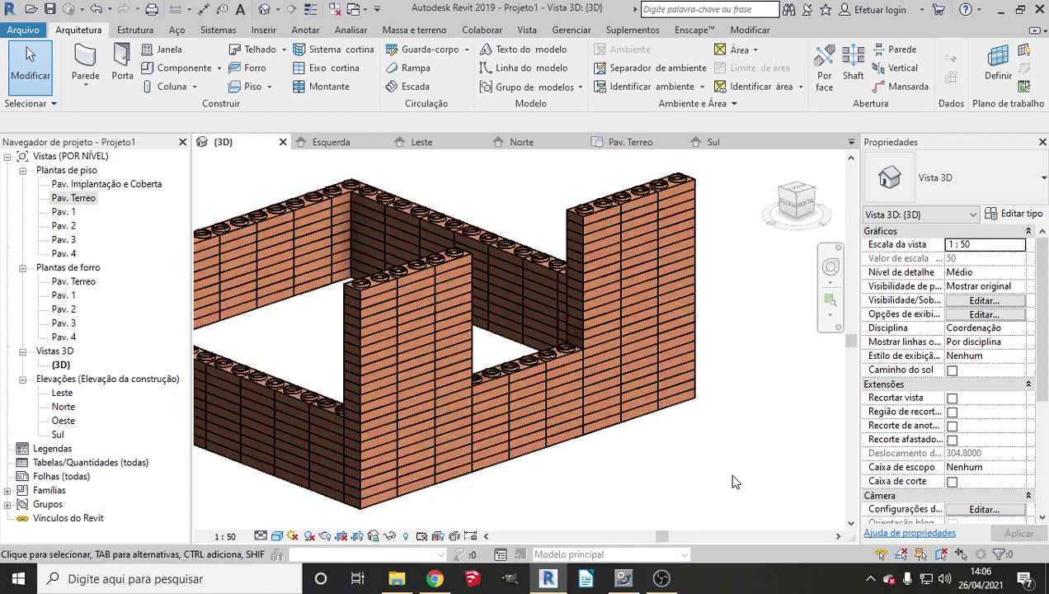
Copy the low front block wall and place the copy on top of it in 3D.
left_click(529, 384)
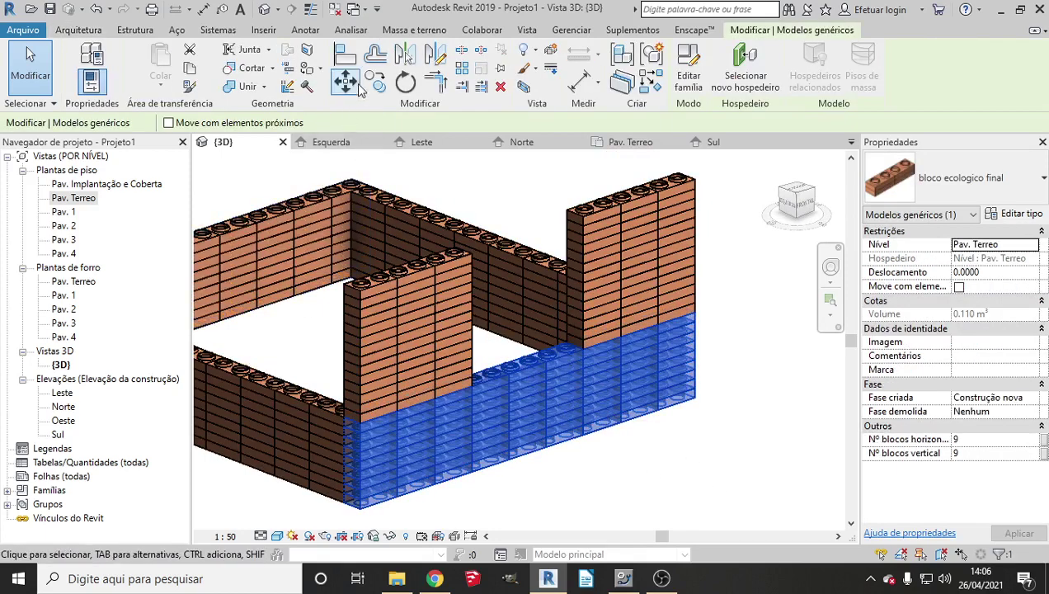
left_click(375, 80)
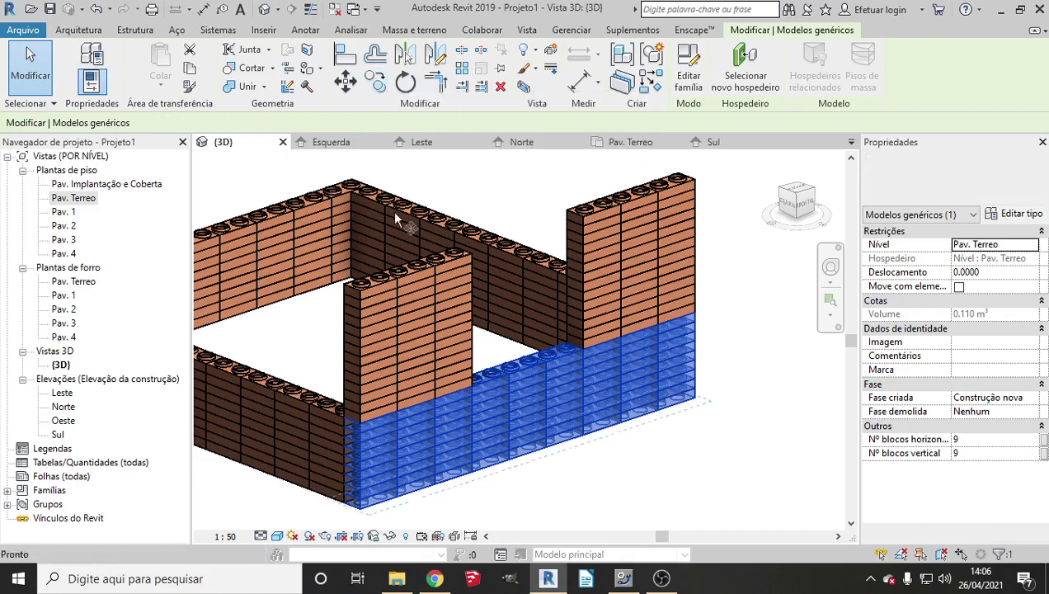
left_click(358, 505)
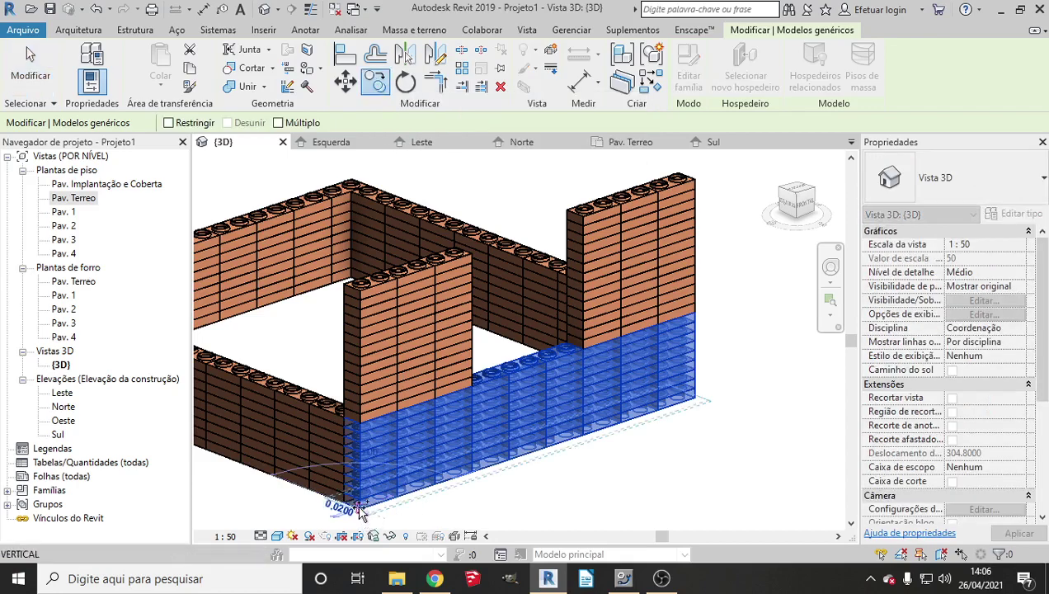
scroll(360, 295, "up", 3)
left_click(361, 295)
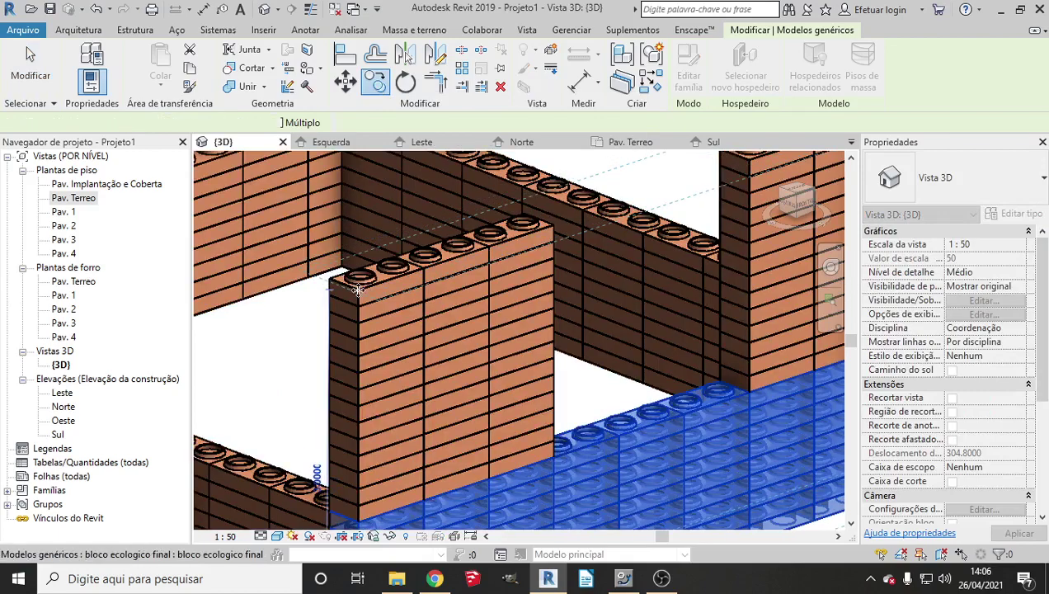
scroll(379, 341, "down", 2)
scroll(398, 338, "down", 2)
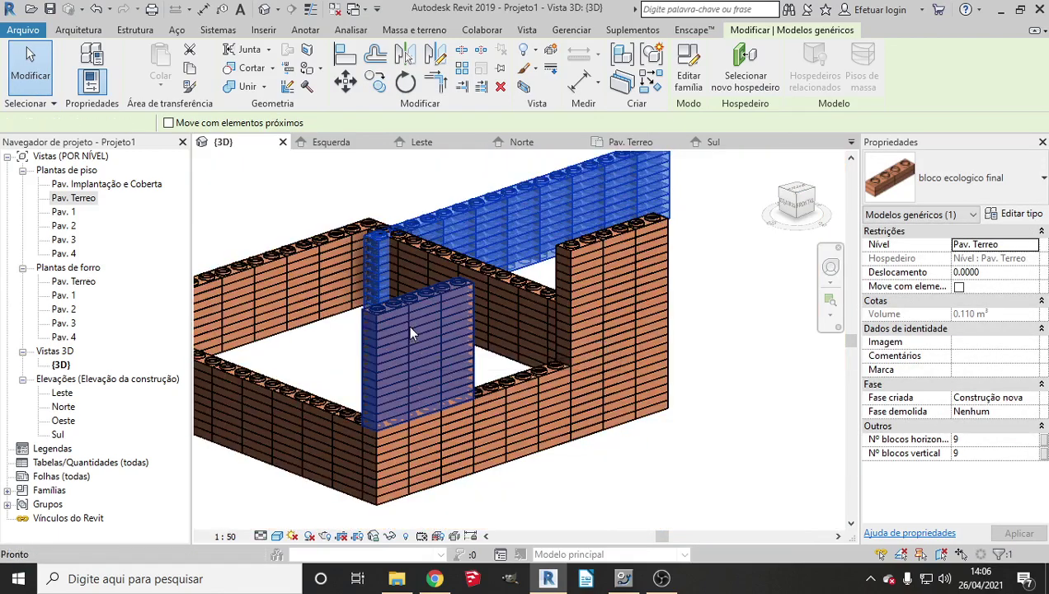
left_click(228, 351)
scroll(227, 350, "up", 3)
In the Sul elevation, copy the lower block band to the top of the wall, leaving a window gap.
double_click(58, 433)
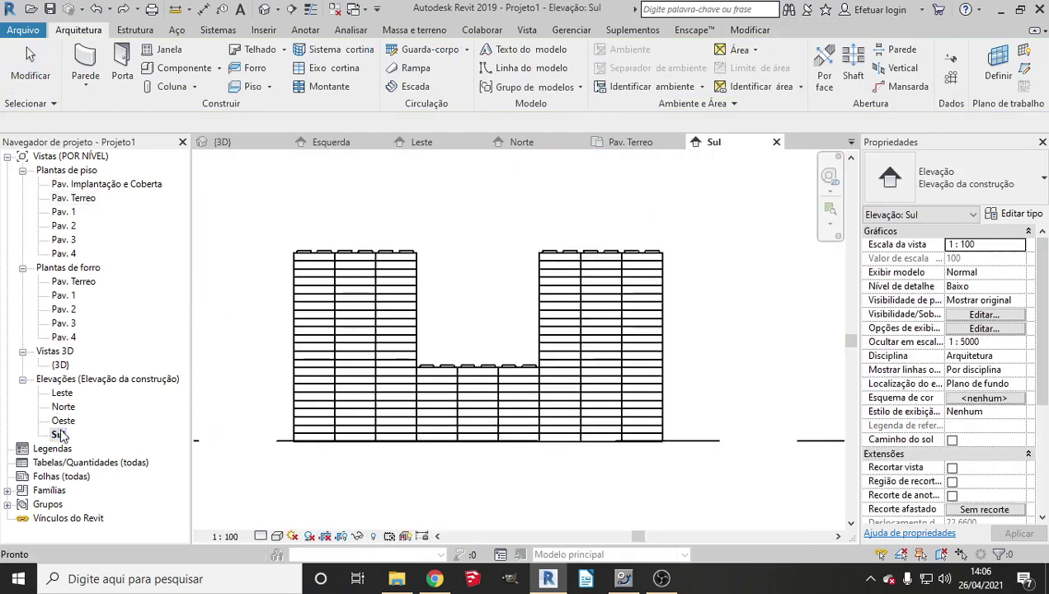
left_click(327, 442)
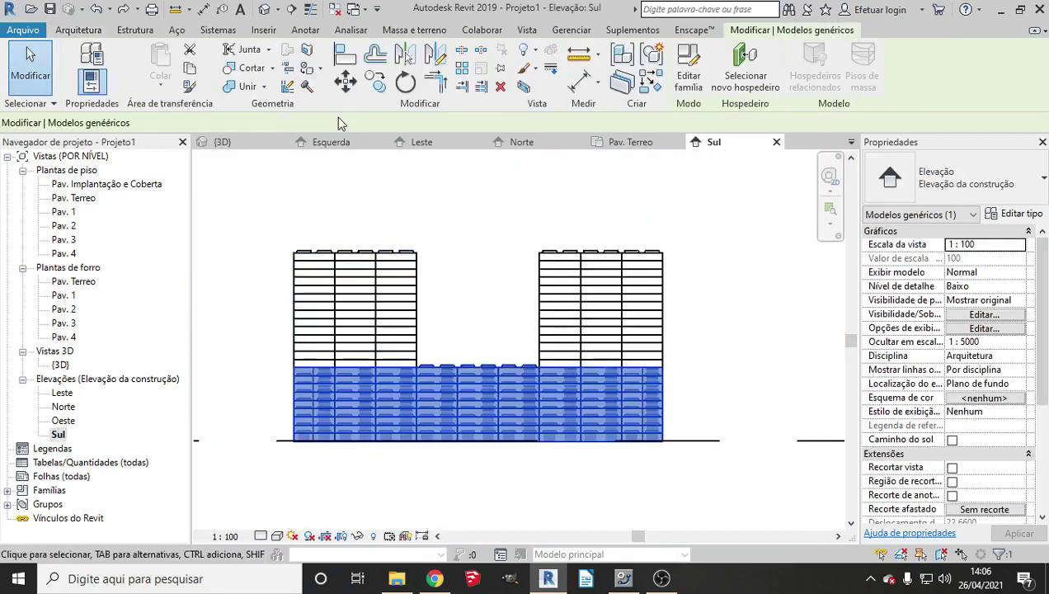
left_click(376, 81)
left_click(293, 441)
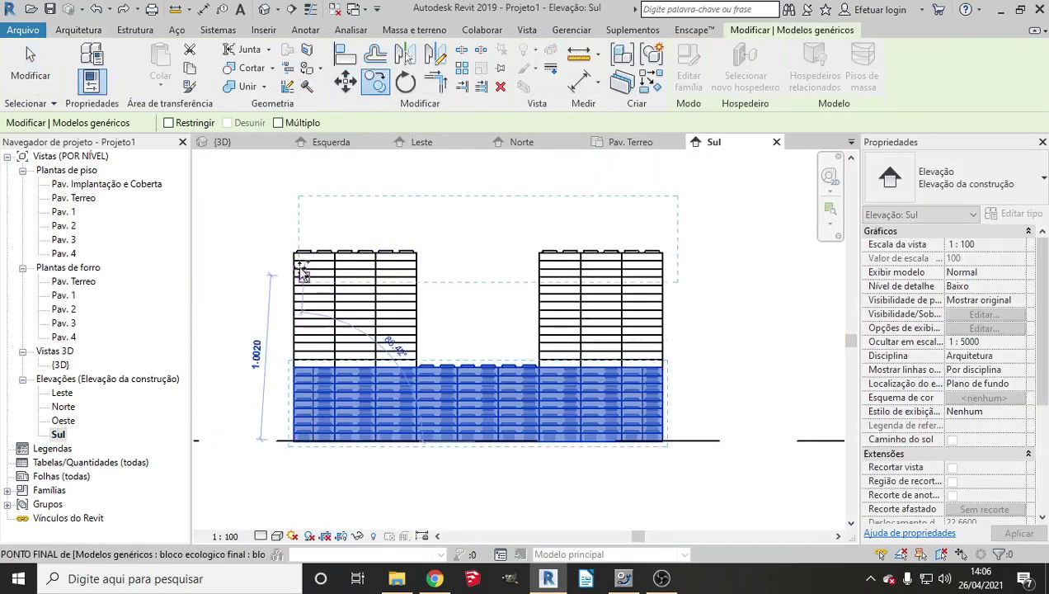
left_click(295, 253)
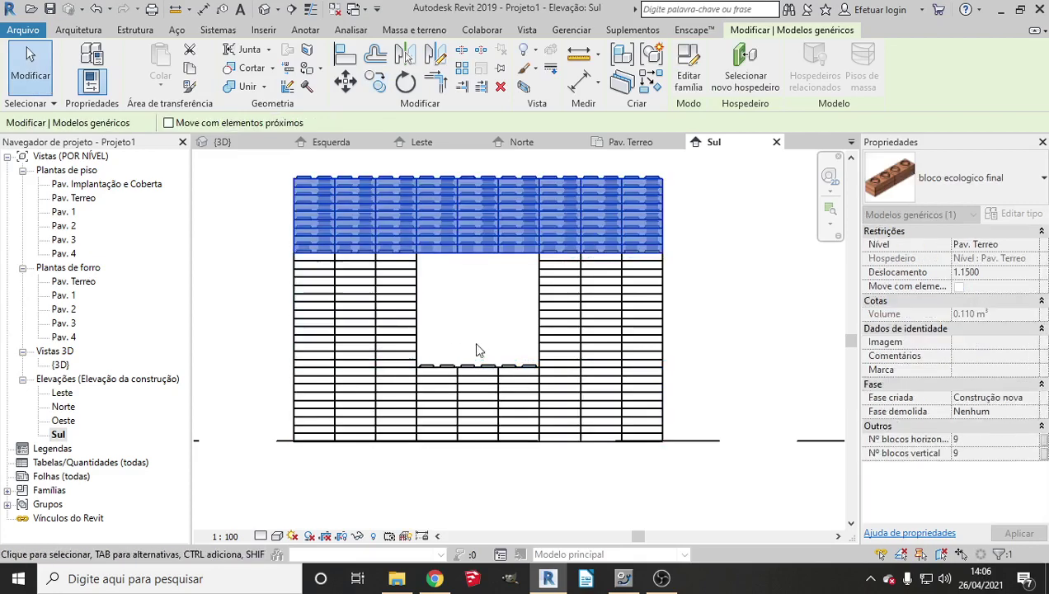
Back in 3D, select the low front block wall and open the Oeste elevation.
left_click(264, 9)
key("Escape")
scroll(476, 298, "down", 5)
scroll(614, 402, "down", 3)
mouse_move(614, 402)
middle_mouse_down("shift")
mouse_move(716, 429)
mouse_move(665, 425)
mouse_move(675, 405)
mouse_move(512, 404)
middle_mouse_up("shift")
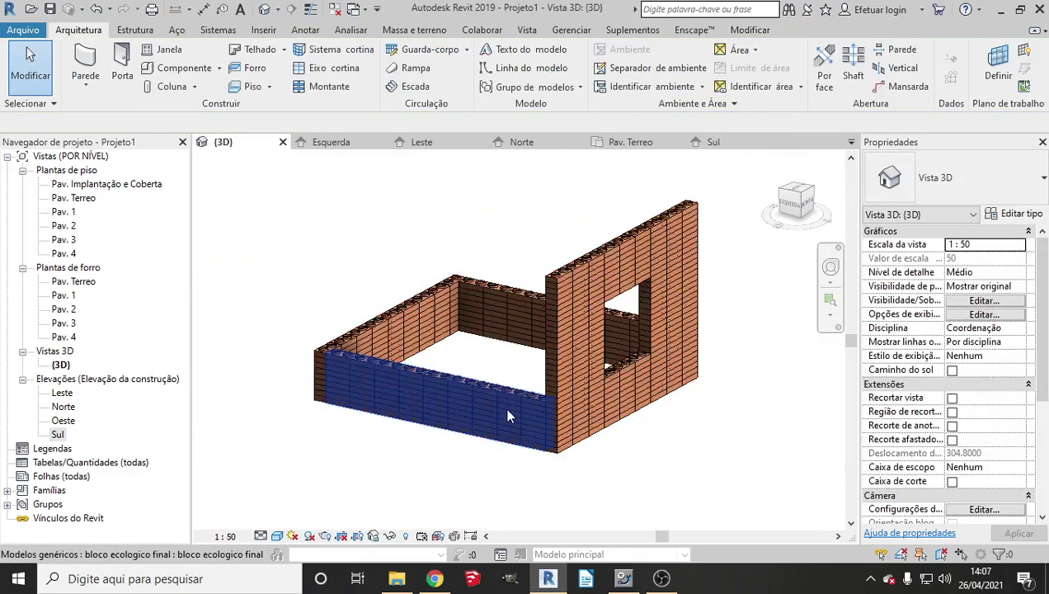
left_click(513, 404)
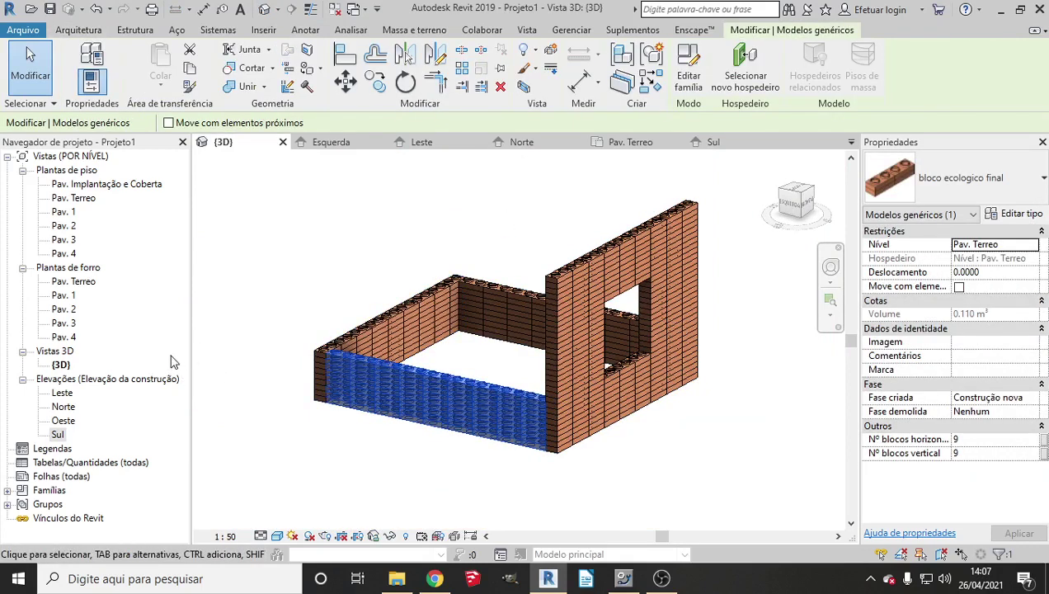
double_click(61, 421)
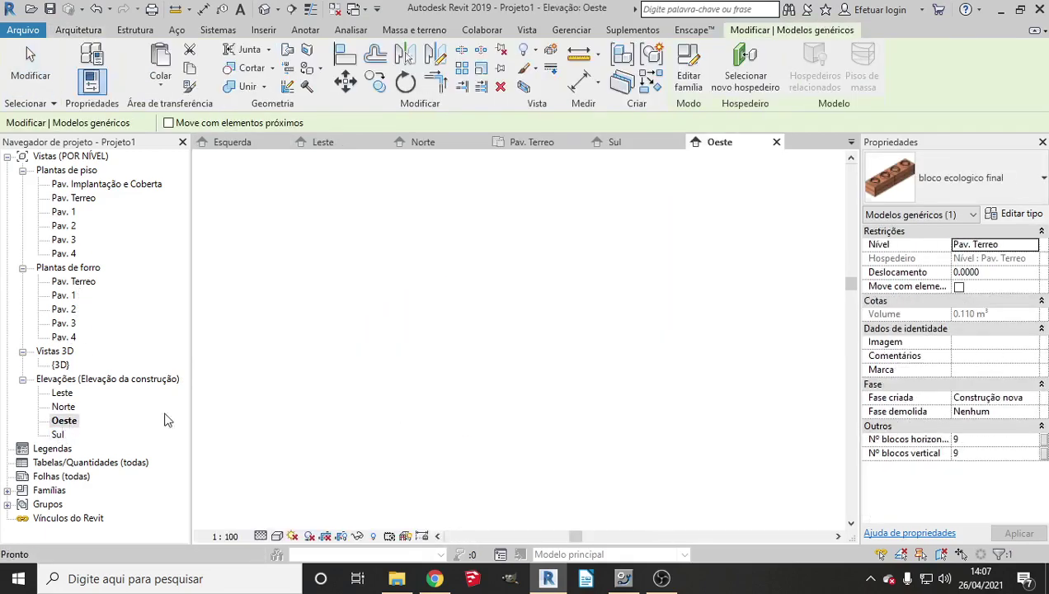
Set the selected wall's Nº blocos vertical to 60 and apply it.
scroll(551, 514, "up", 5)
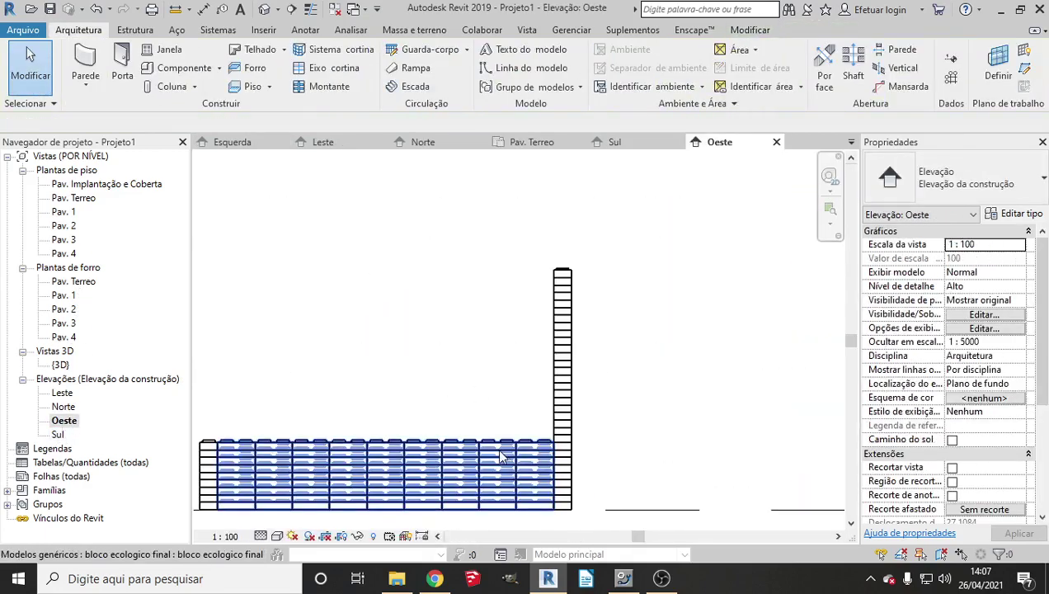
scroll(651, 456, "down", 3)
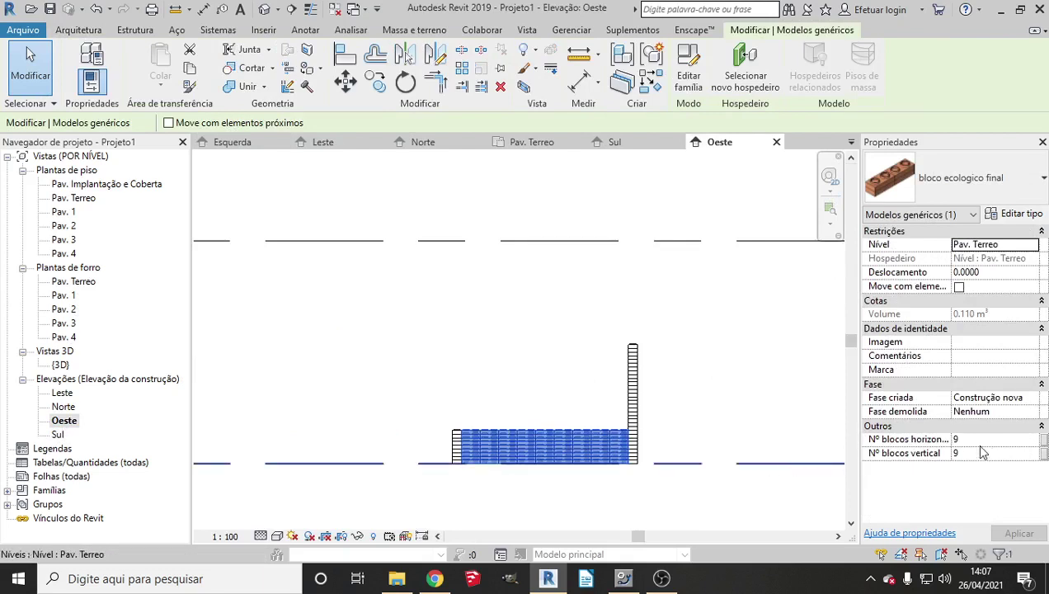
left_click(963, 452)
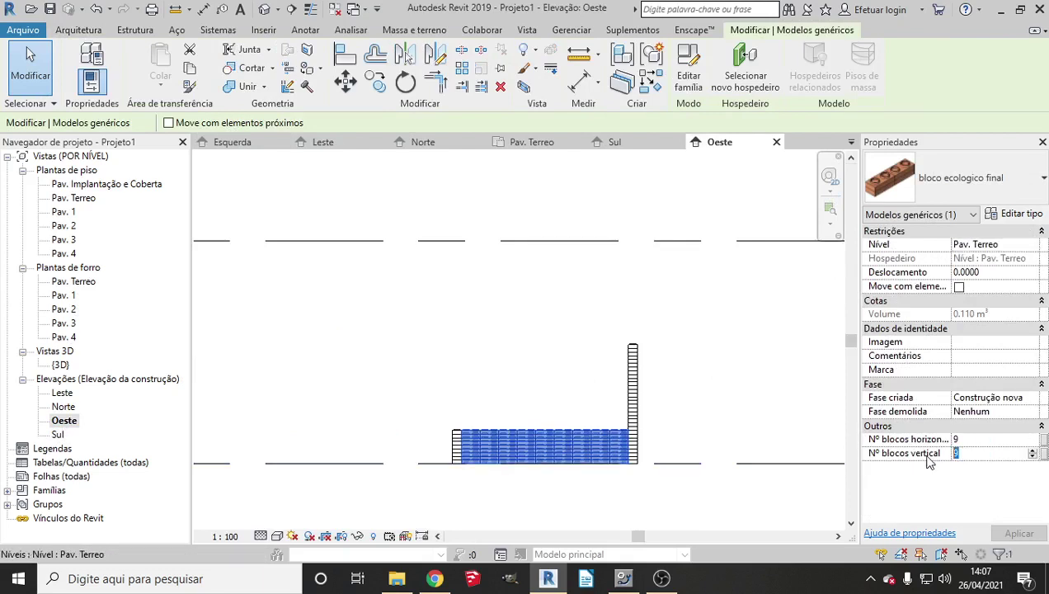
type("60")
left_click(1011, 536)
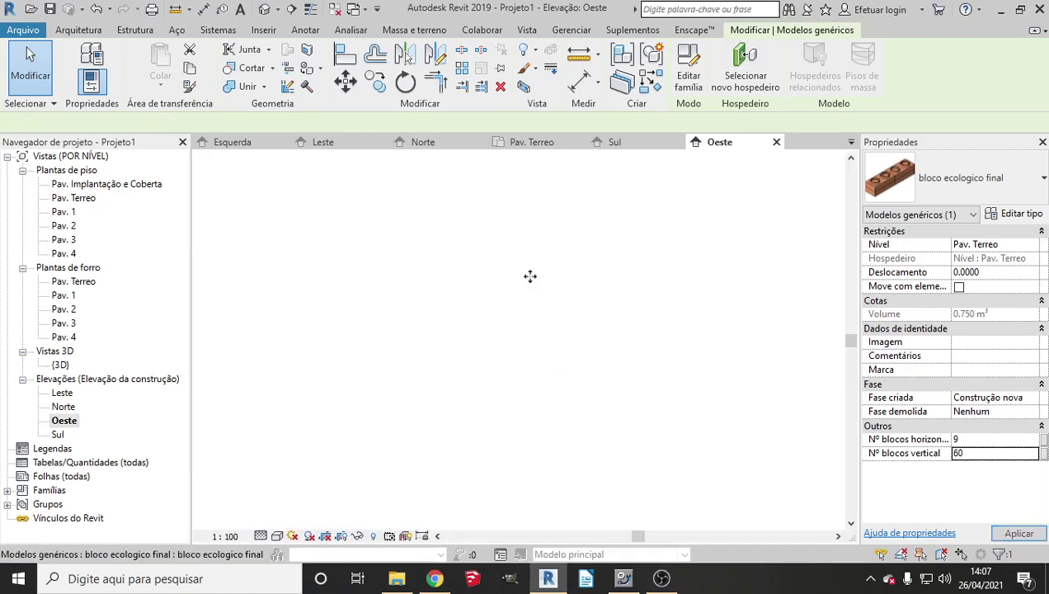
Select the small block column at the wall's right edge and its vertical block count.
scroll(643, 347, "up", 2)
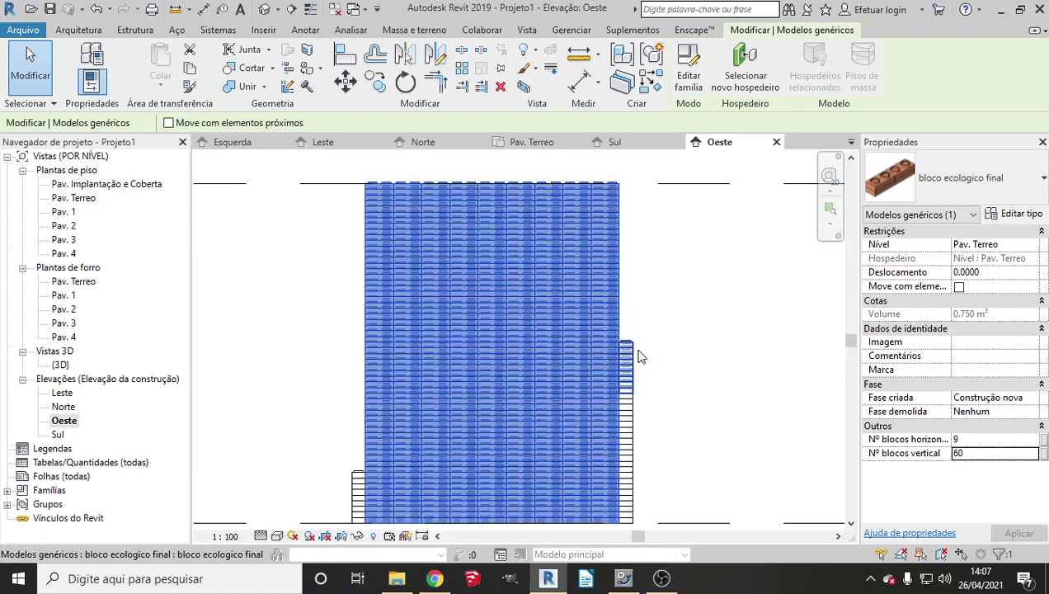
left_click(631, 349)
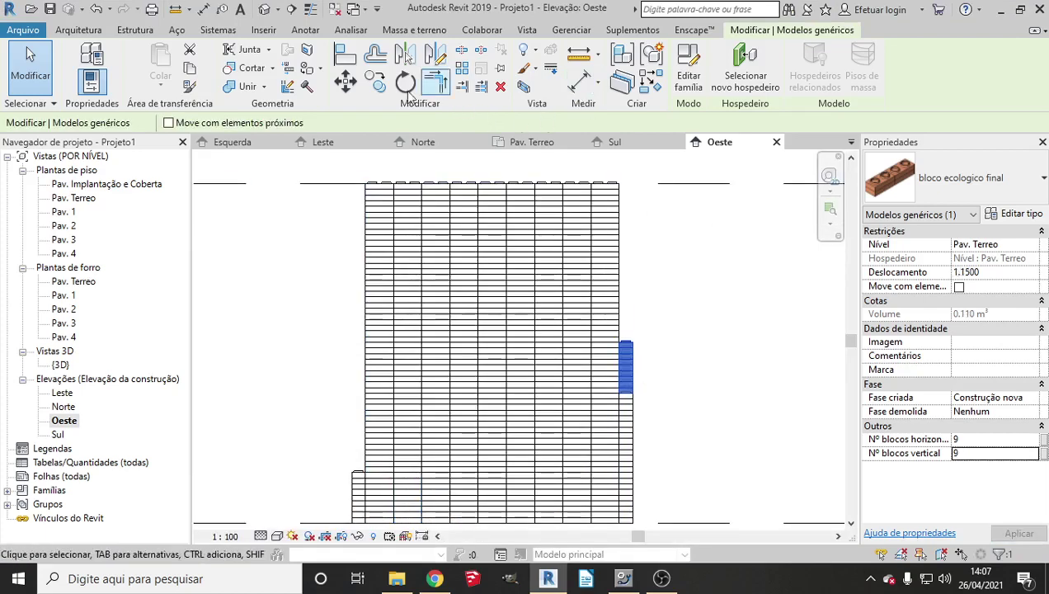
scroll(634, 287, "down", 2)
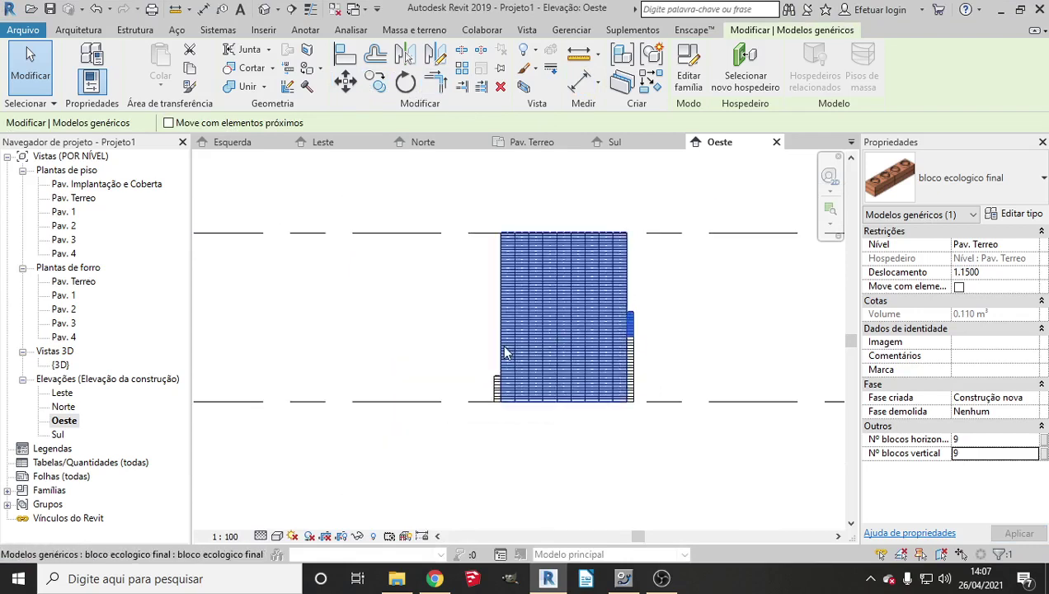
scroll(684, 344, "up", 1)
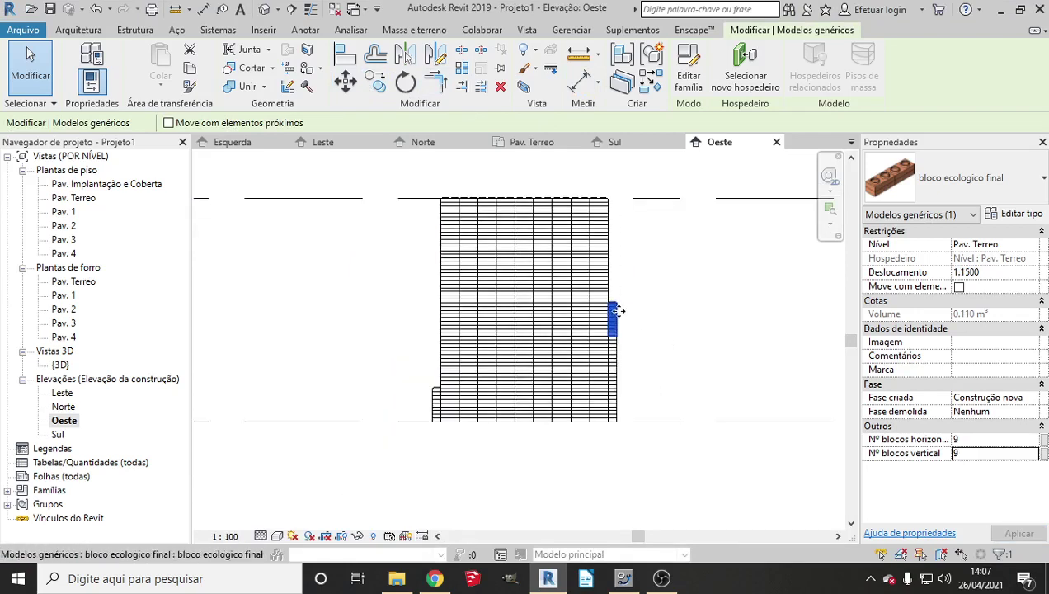
double_click(970, 452)
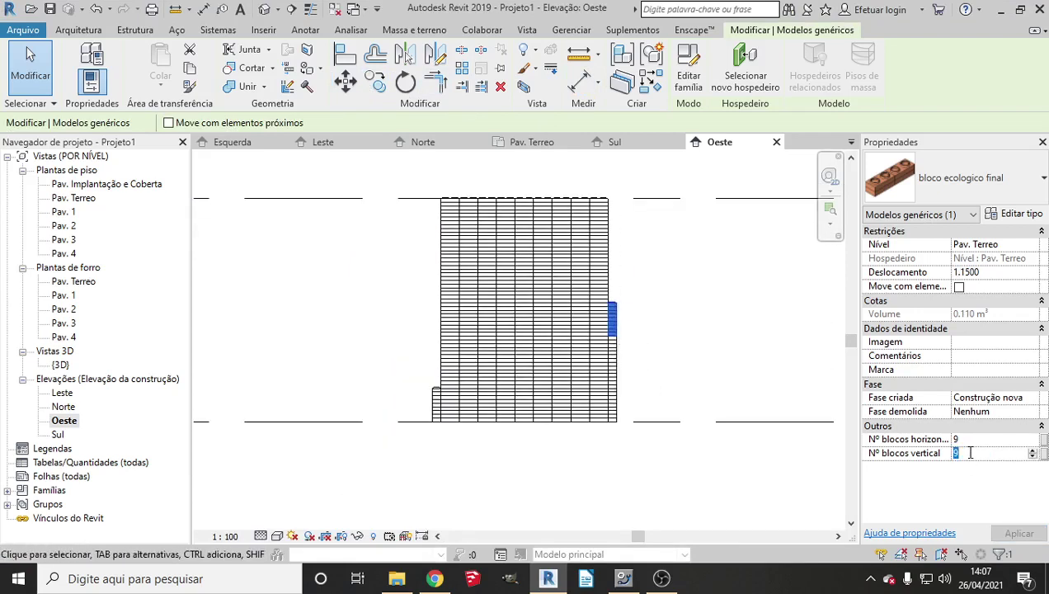
Set the column's Nº blocos vertical to 40, then correct it to 37 and apply.
double_click(977, 453)
type("40")
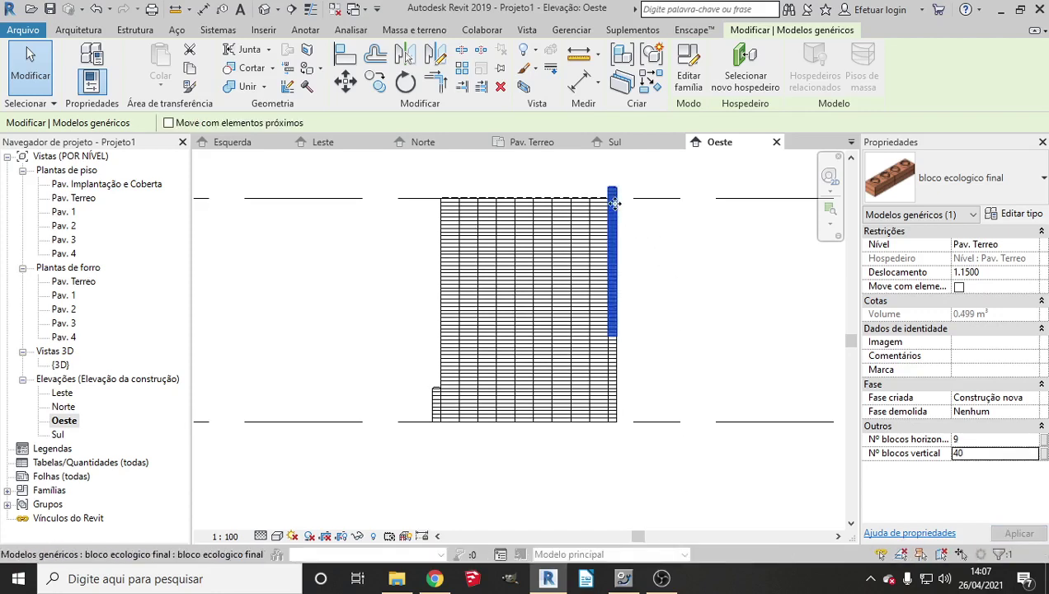
scroll(613, 189, "up", 3)
scroll(611, 198, "up", 3)
scroll(607, 205, "up", 2)
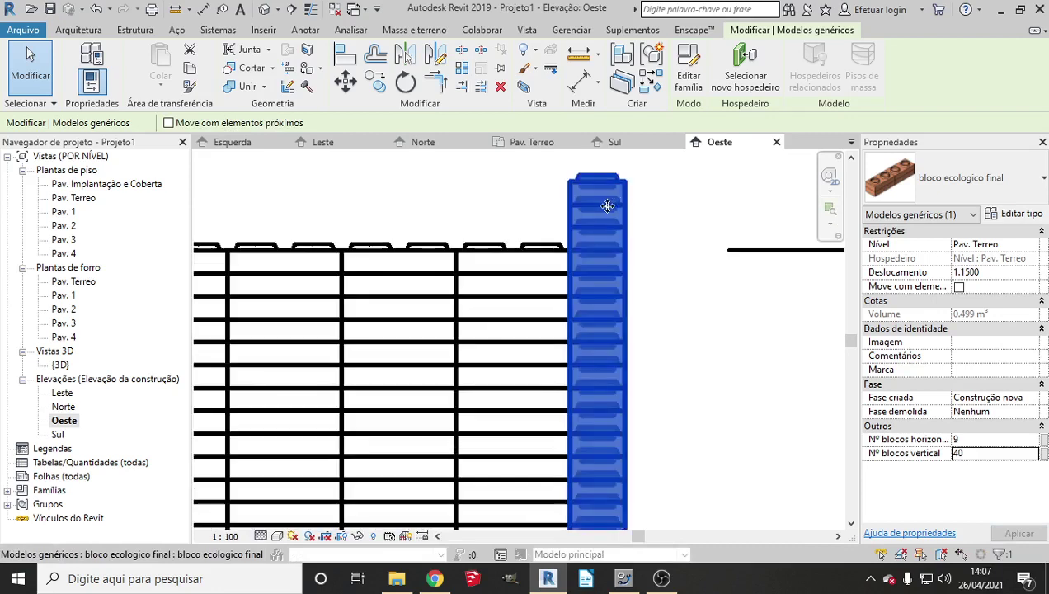
left_click(974, 452)
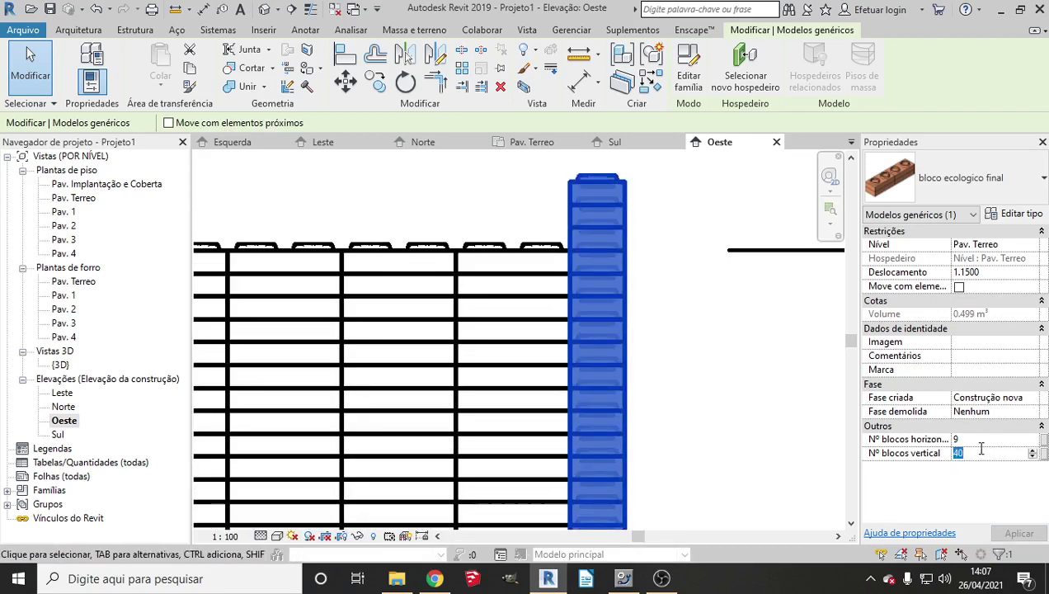
type("37")
left_click(1017, 535)
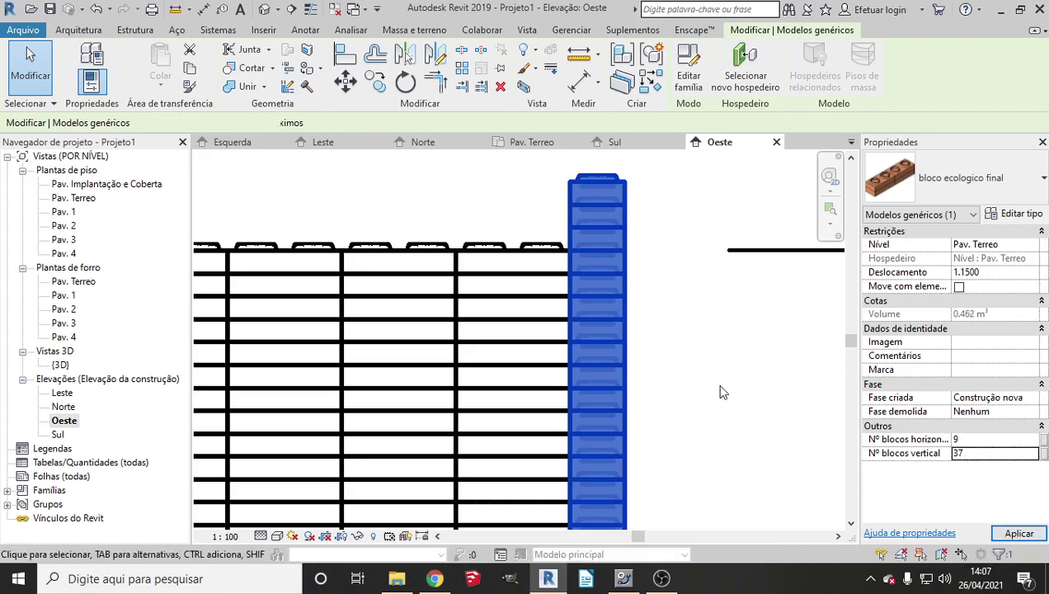
Open the Norte elevation and select its lower block wall.
scroll(660, 320, "down", 3)
scroll(648, 297, "down", 2)
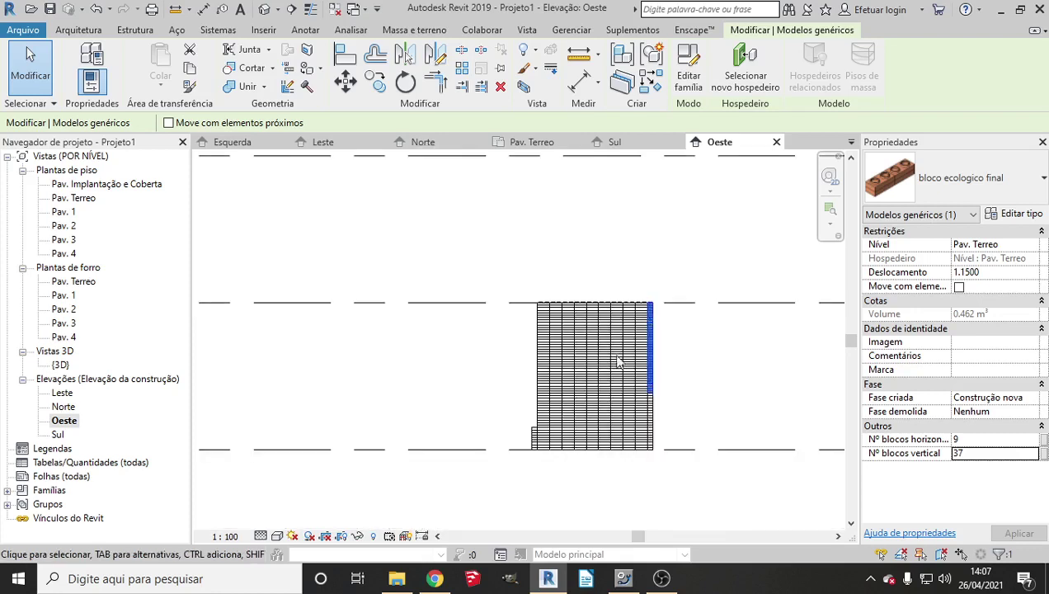
double_click(63, 406)
left_click(434, 382)
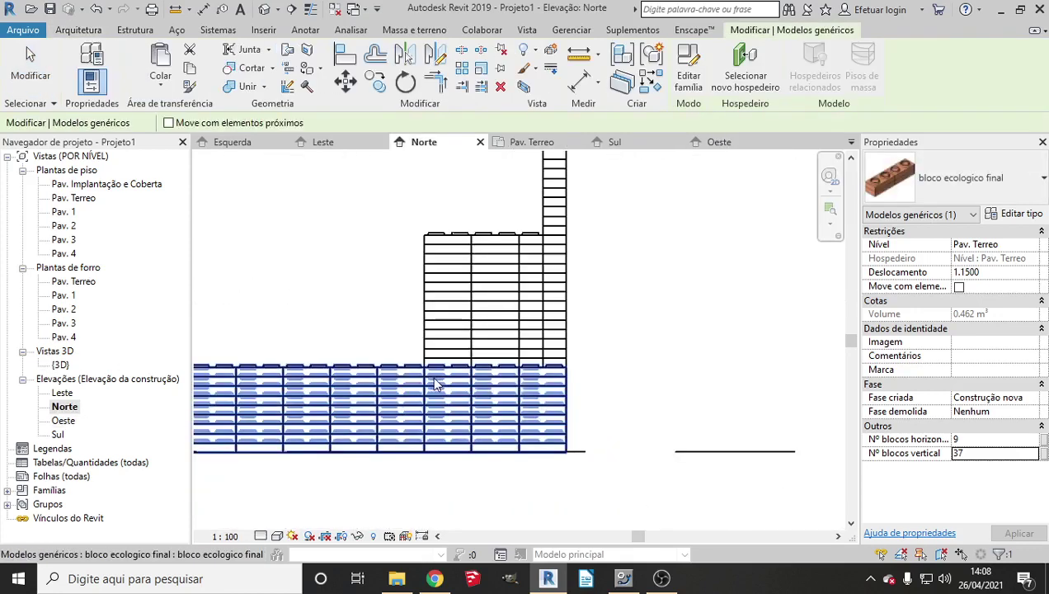
Raise the lower wall below the window to 60 vertical blocks.
left_click(425, 369)
scroll(602, 383, "down", 1)
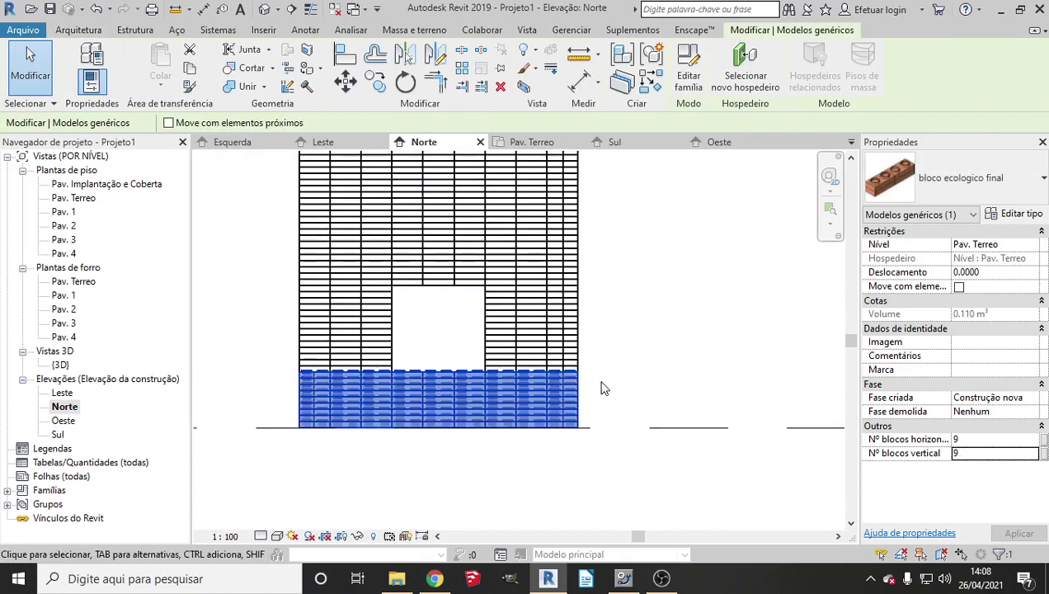
scroll(601, 387, "down", 1)
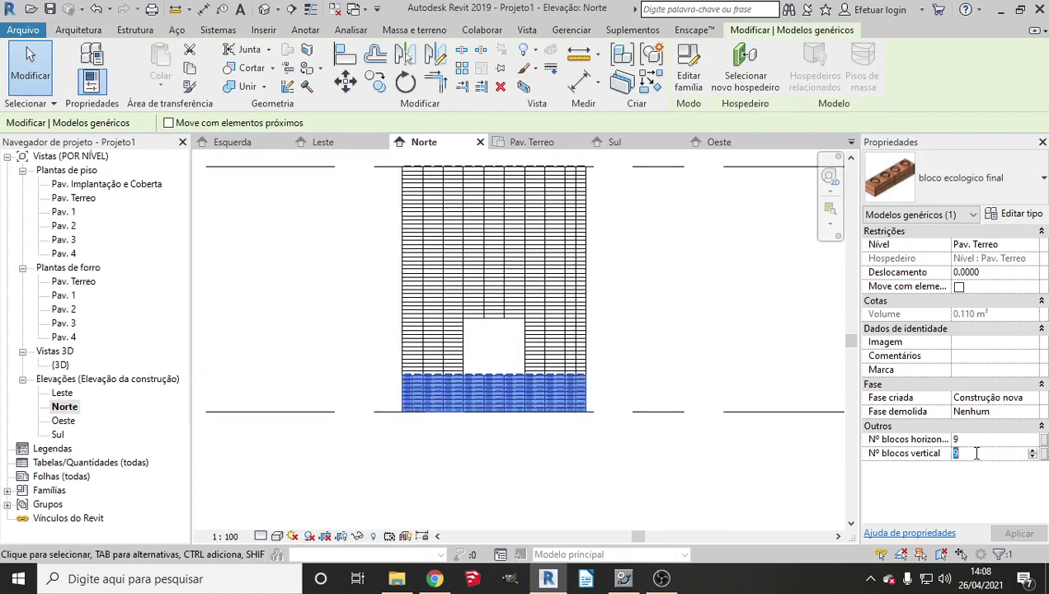
type("60")
left_click(1019, 535)
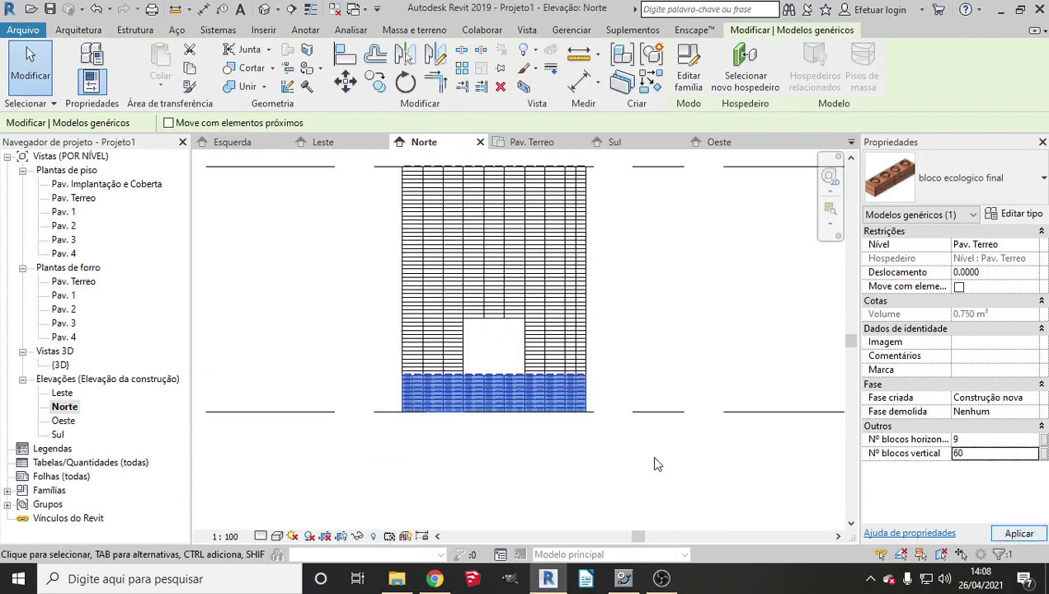
In the Leste elevation, undo the 60-block change and enter 60 as the count again.
double_click(61, 394)
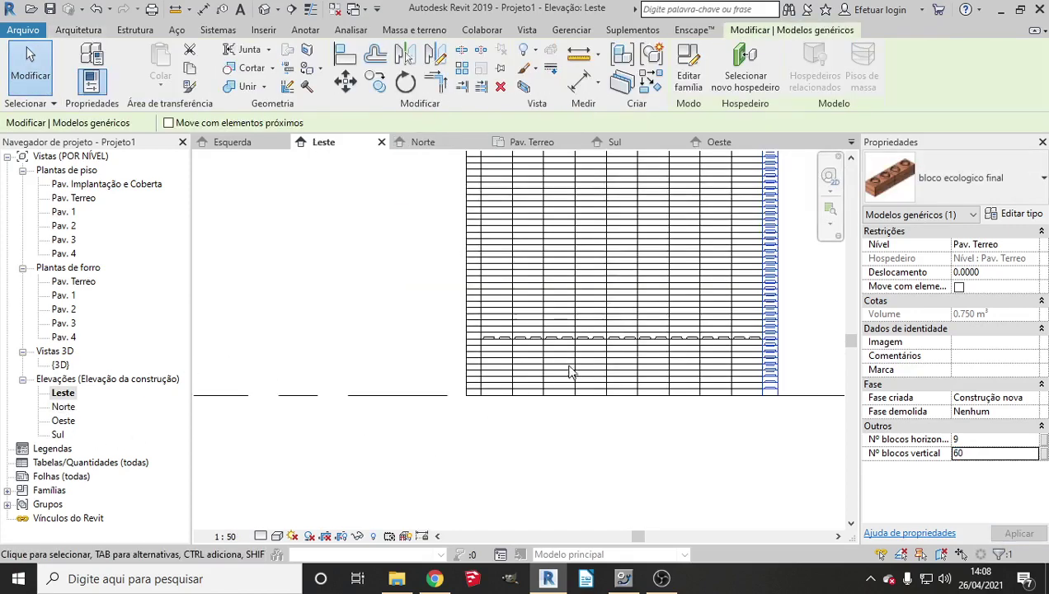
key("ctrl+z")
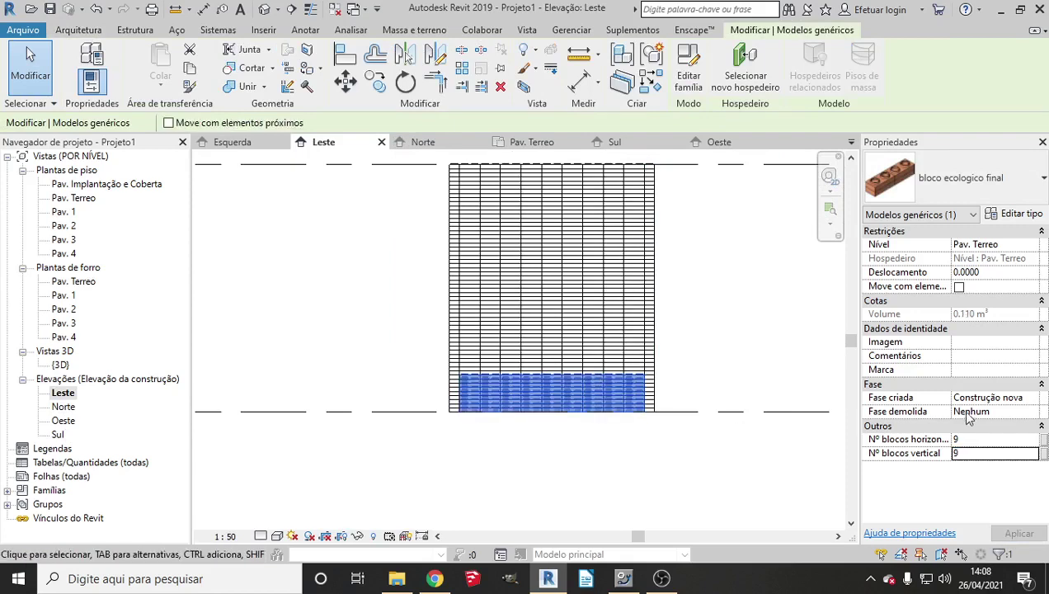
left_click(976, 453)
type("60")
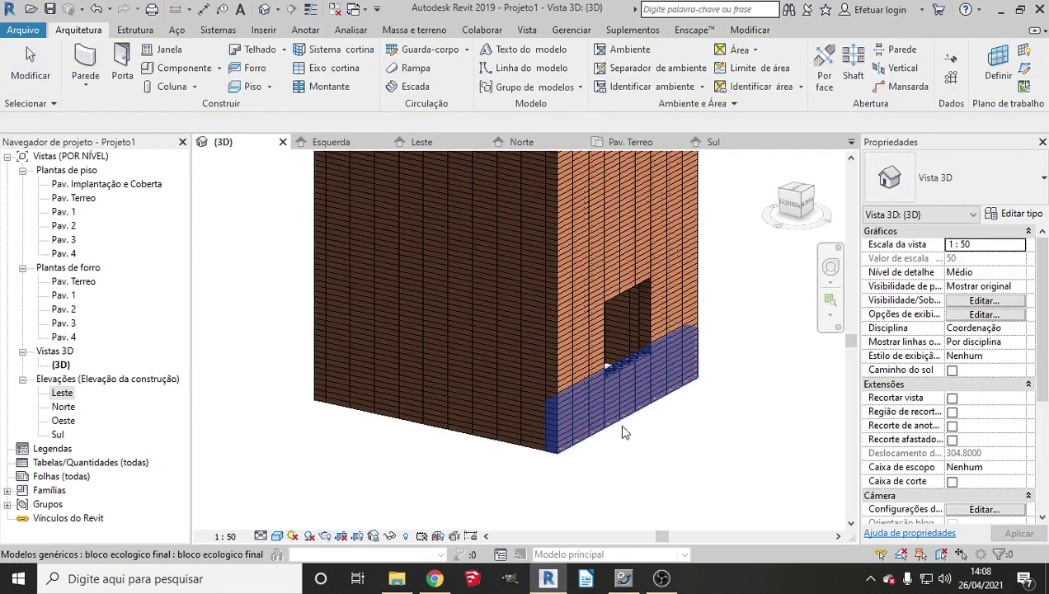
Orbit to the enclosure corner and switch the 3D visual style to Cores consistentes.
scroll(620, 428, "down", 3)
scroll(616, 445, "down", 3)
scroll(600, 437, "up", 3)
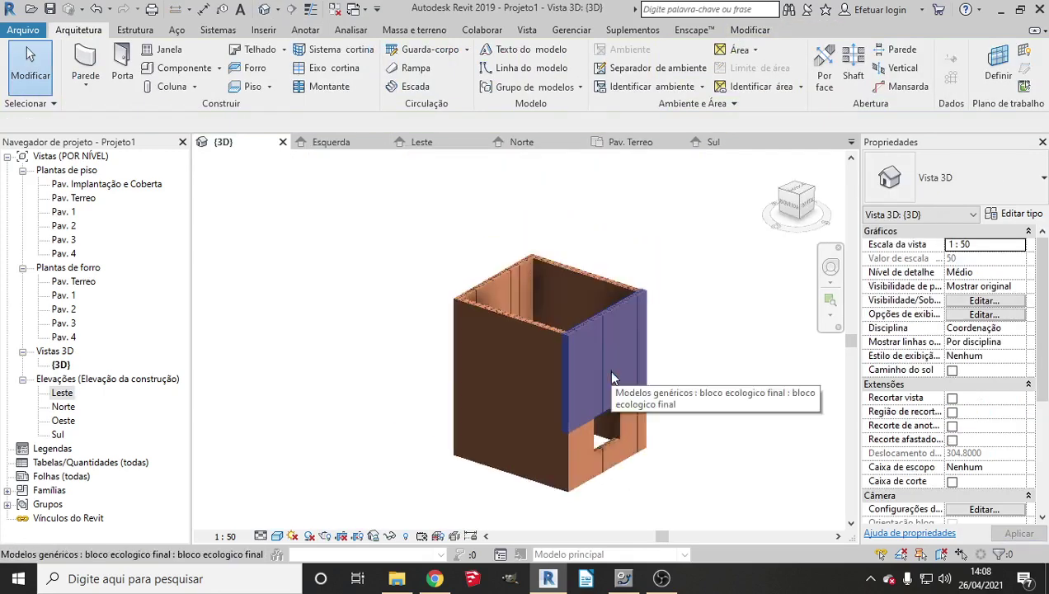
mouse_move(616, 441)
middle_mouse_down("shift")
mouse_move(716, 432)
mouse_move(361, 378)
mouse_move(720, 419)
middle_mouse_up("shift")
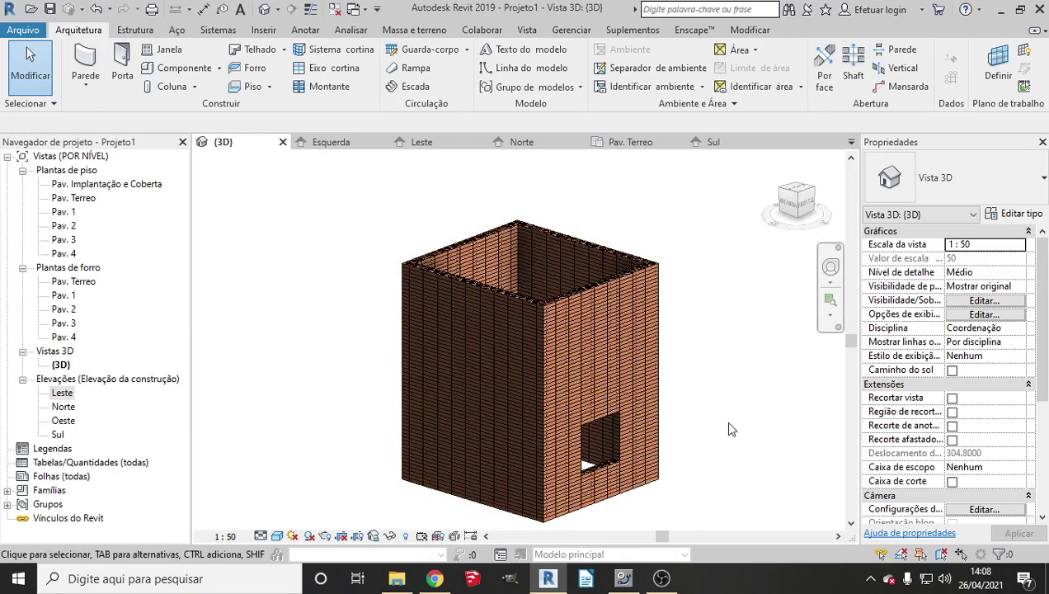
scroll(708, 486, "up", 3)
scroll(702, 492, "down", 2)
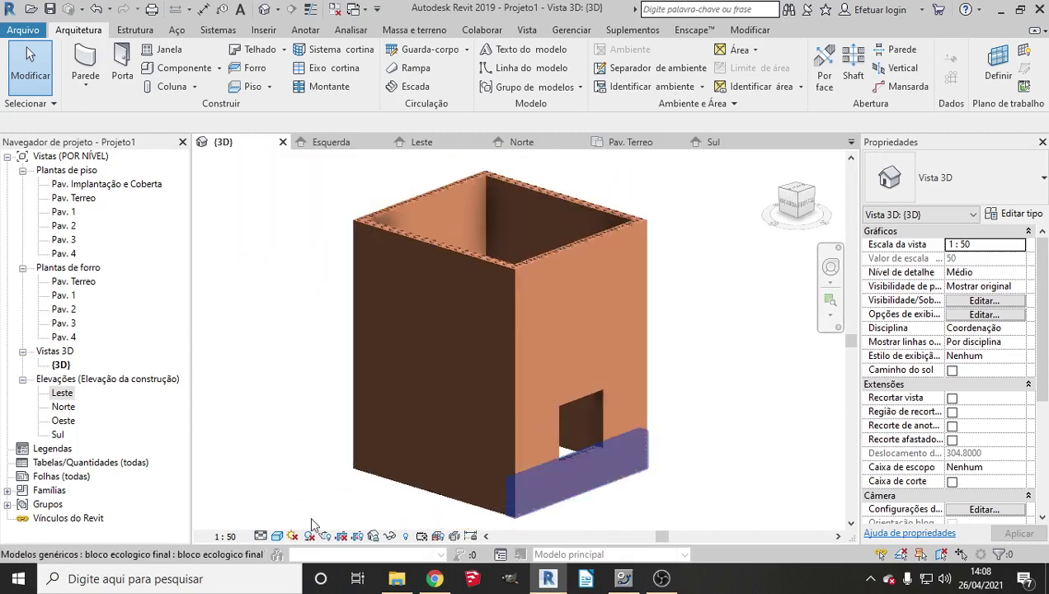
left_click(277, 536)
left_click(305, 504)
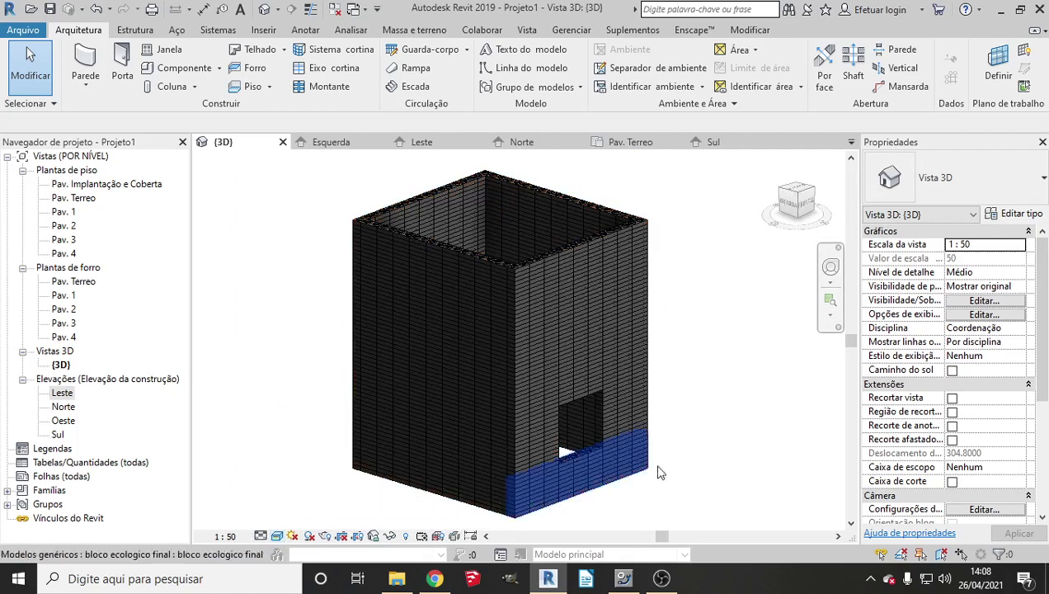
left_click(277, 536)
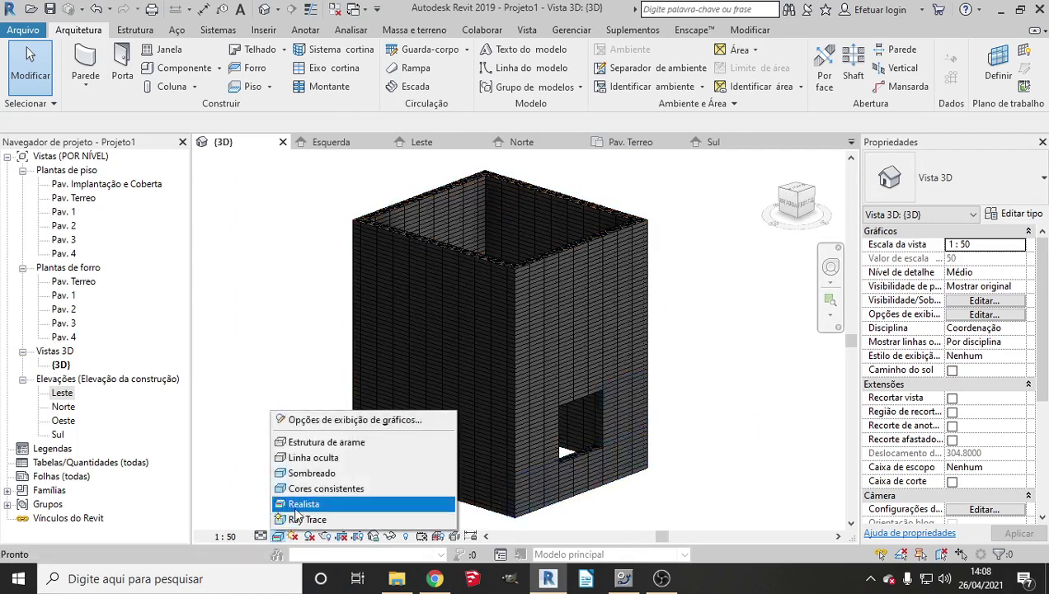
left_click(307, 487)
mouse_move(714, 410)
middle_mouse_down("shift")
mouse_move(305, 414)
mouse_move(637, 450)
mouse_move(695, 435)
mouse_move(683, 417)
middle_mouse_up("shift")
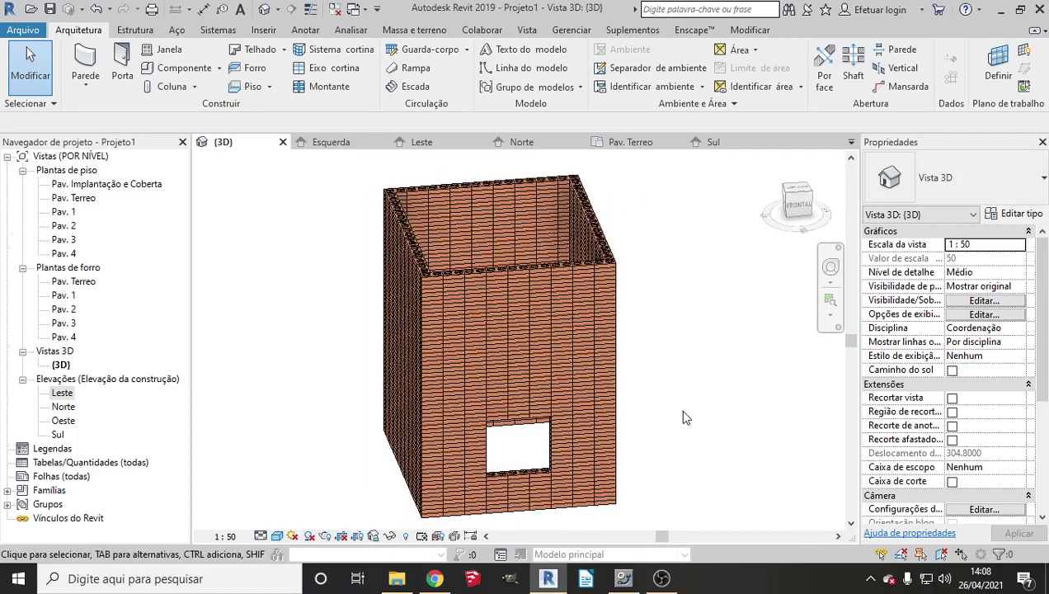
Reduce the band above the window to 8 vertical blocks.
left_click(565, 271)
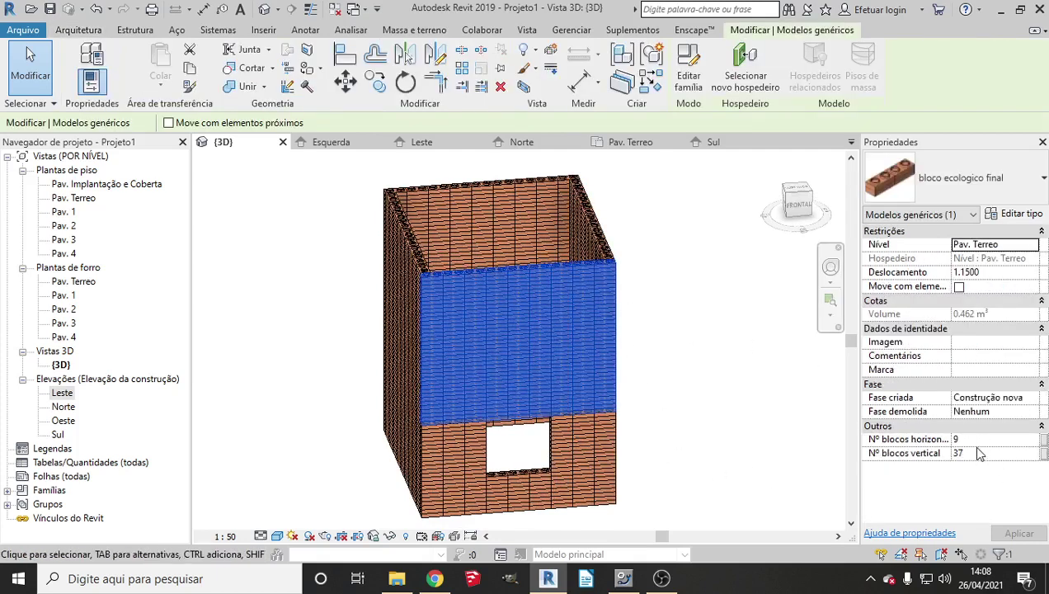
left_click(979, 453)
type("8")
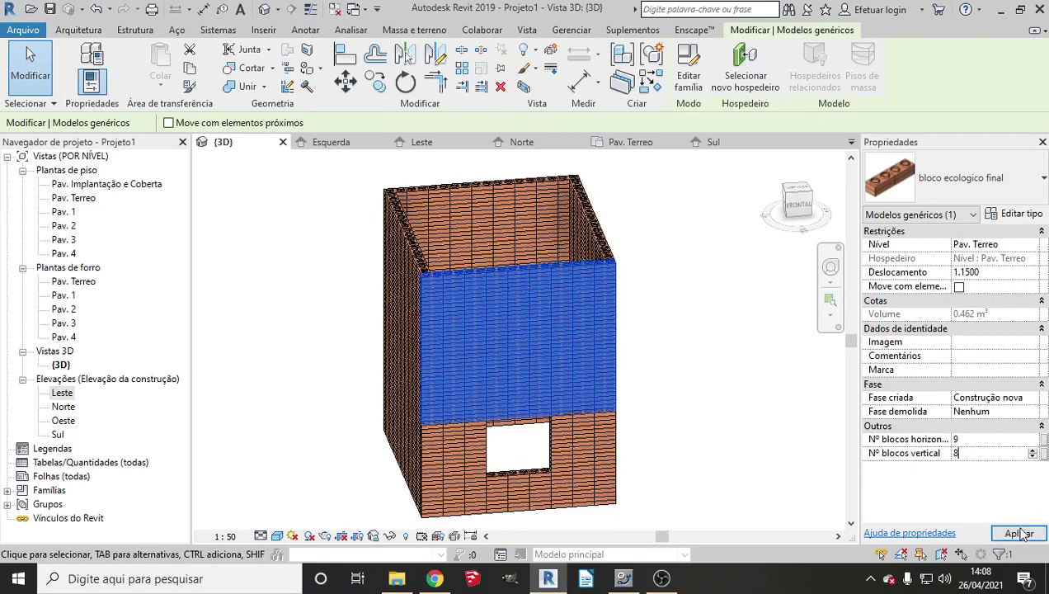
left_click(420, 256)
Cut the left and back block walls down to 30 vertical blocks each.
left_click(971, 453)
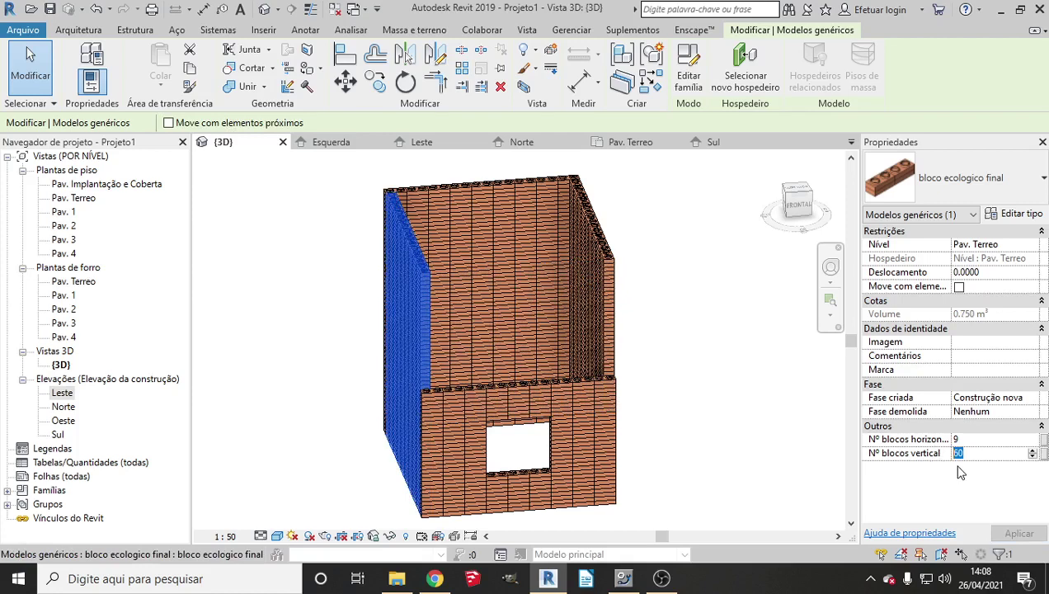
type("3")
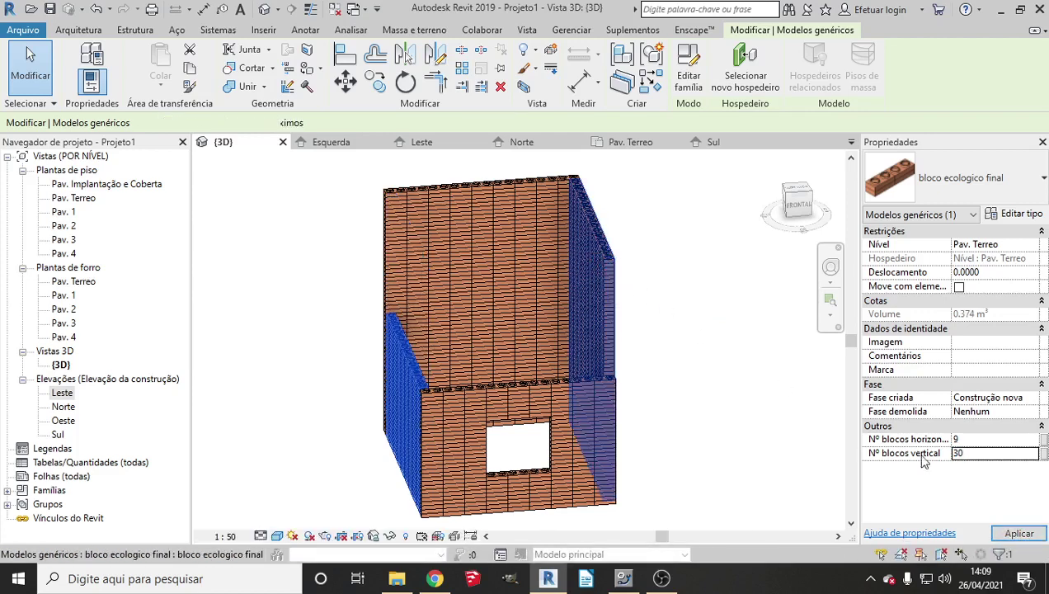
key("ctrl+z")
left_click(979, 454)
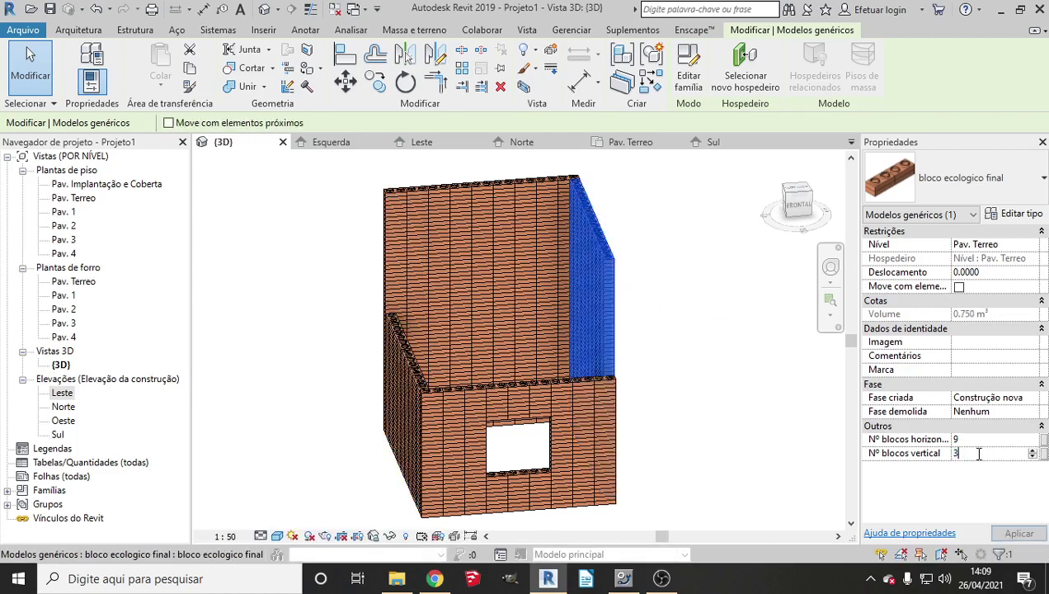
type("0")
left_click(1020, 533)
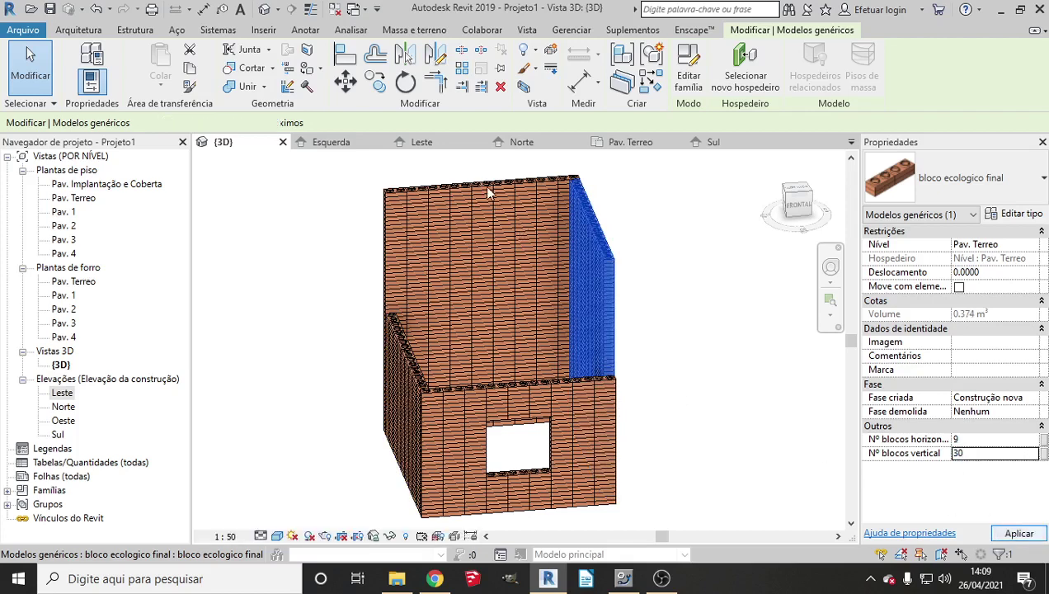
key("ctrl+z")
left_click(979, 453)
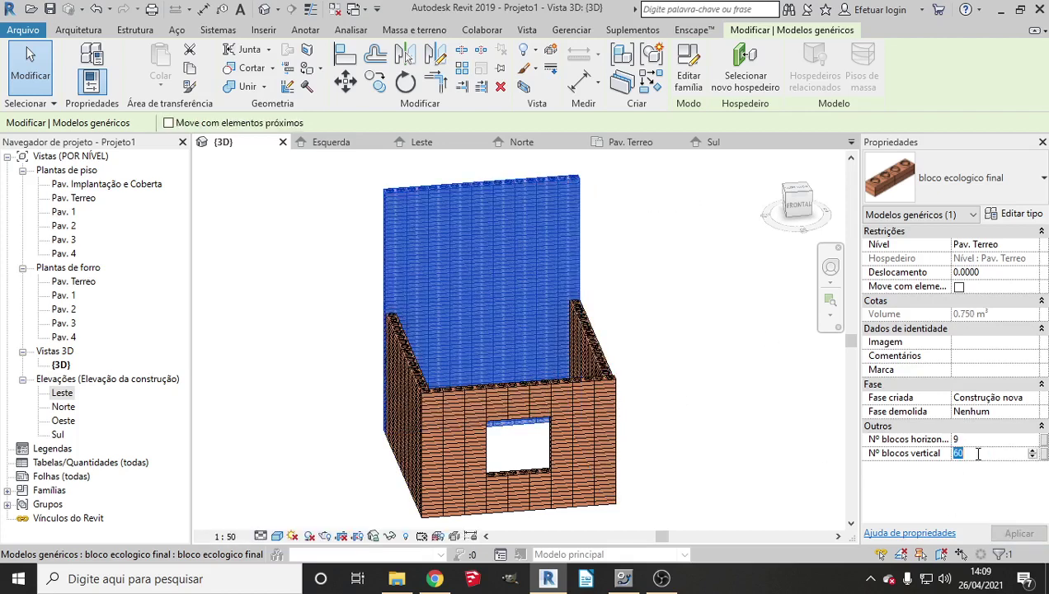
type("0")
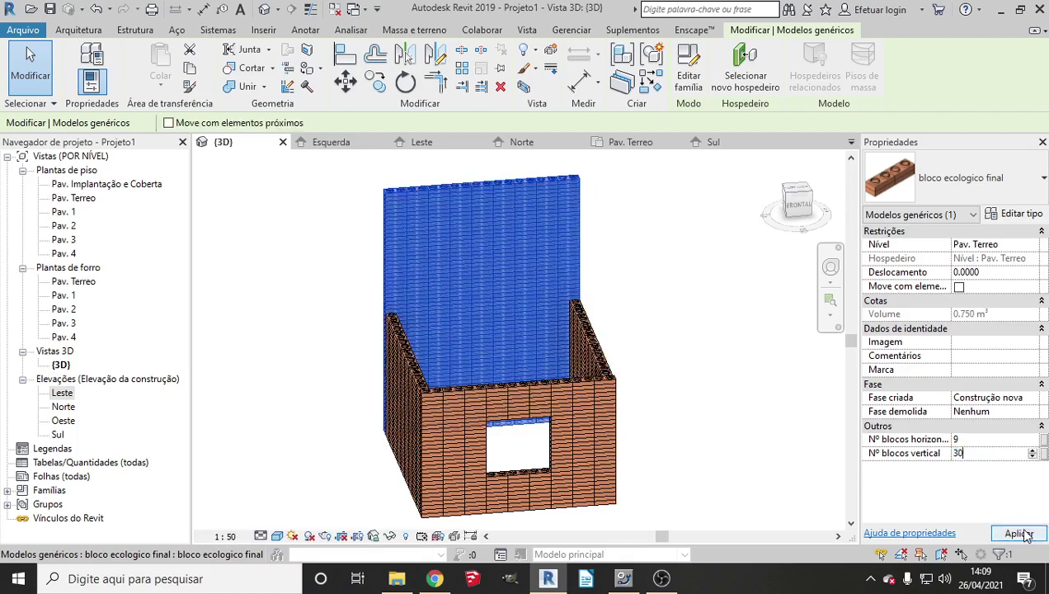
left_click(1003, 535)
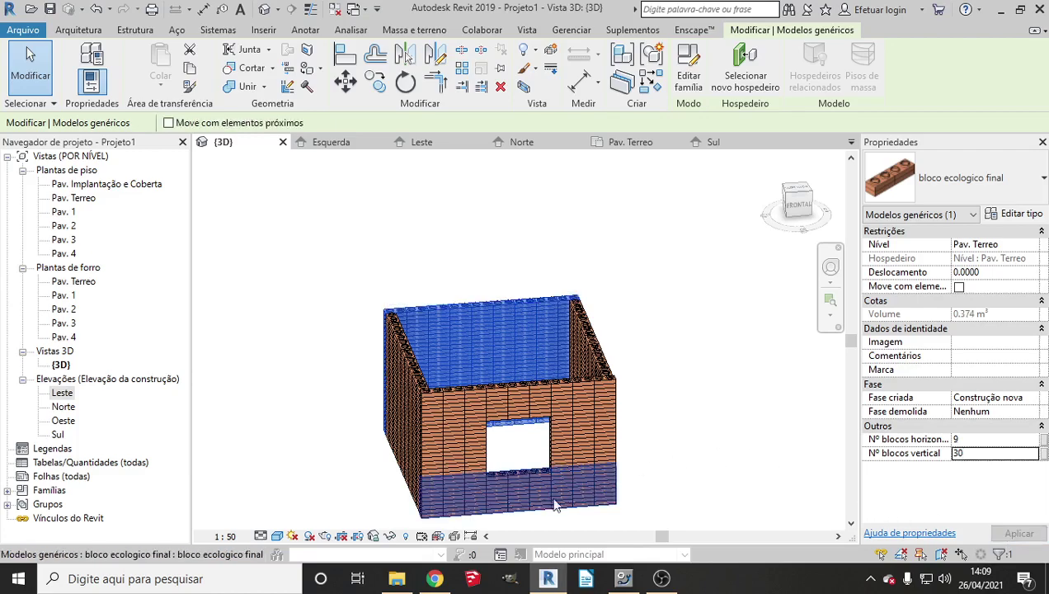
mouse_move(558, 488)
middle_mouse_down("shift")
mouse_move(620, 483)
mouse_move(751, 499)
mouse_move(429, 417)
mouse_move(558, 403)
mouse_move(386, 403)
mouse_move(330, 379)
middle_mouse_up("shift")
Deselect the walls and orbit to a corner view of the 30-course enclosure.
key("Escape")
scroll(276, 351, "up", 5)
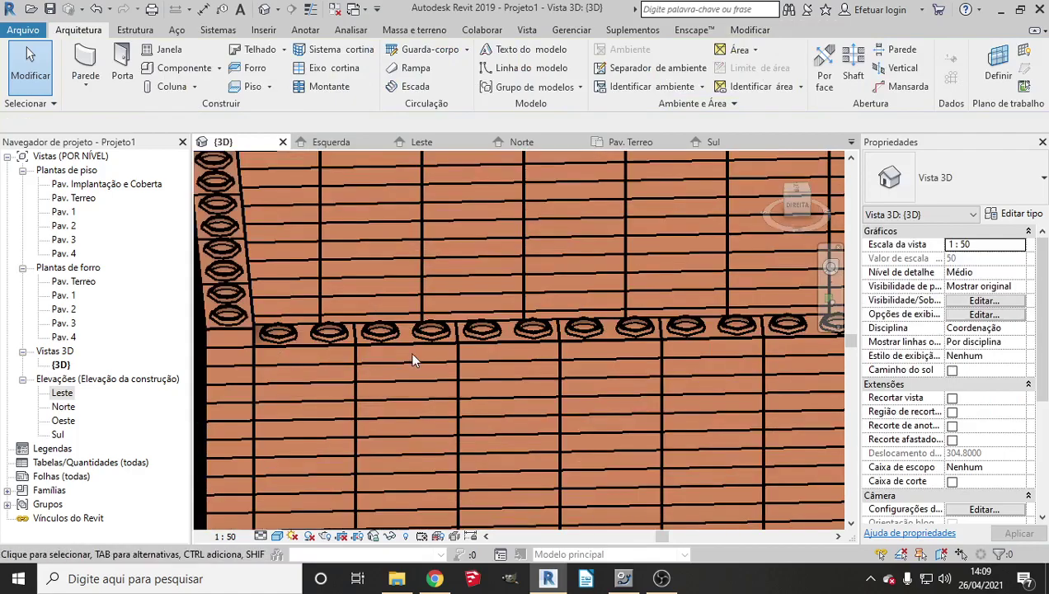
scroll(410, 354, "down", 4)
middle_click_drag(469, 416, 533, 412, "shift")
scroll(528, 421, "down", 2)
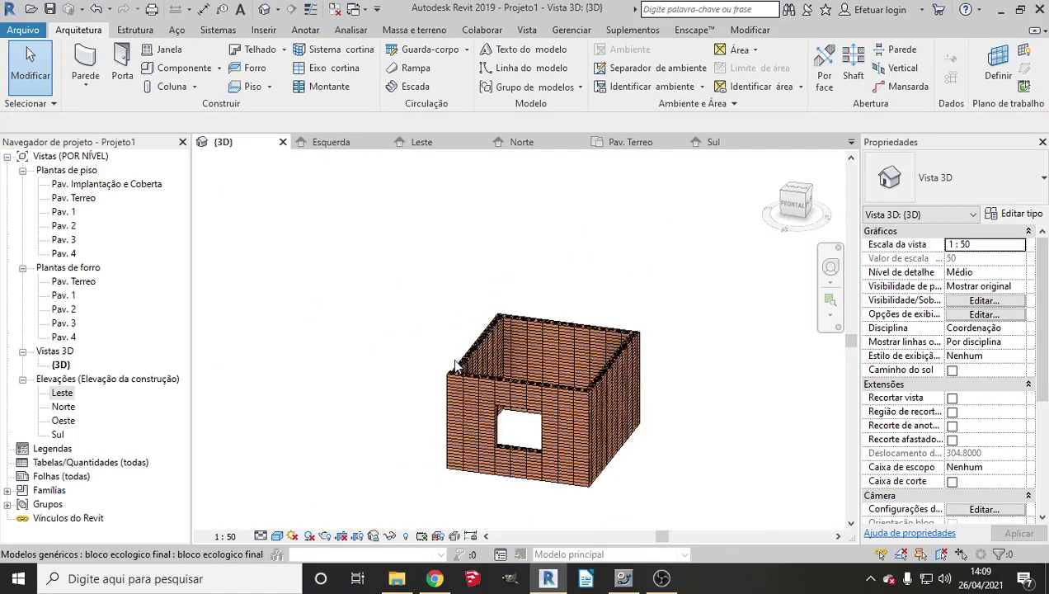
scroll(517, 431, "down", 2)
scroll(518, 425, "up", 5)
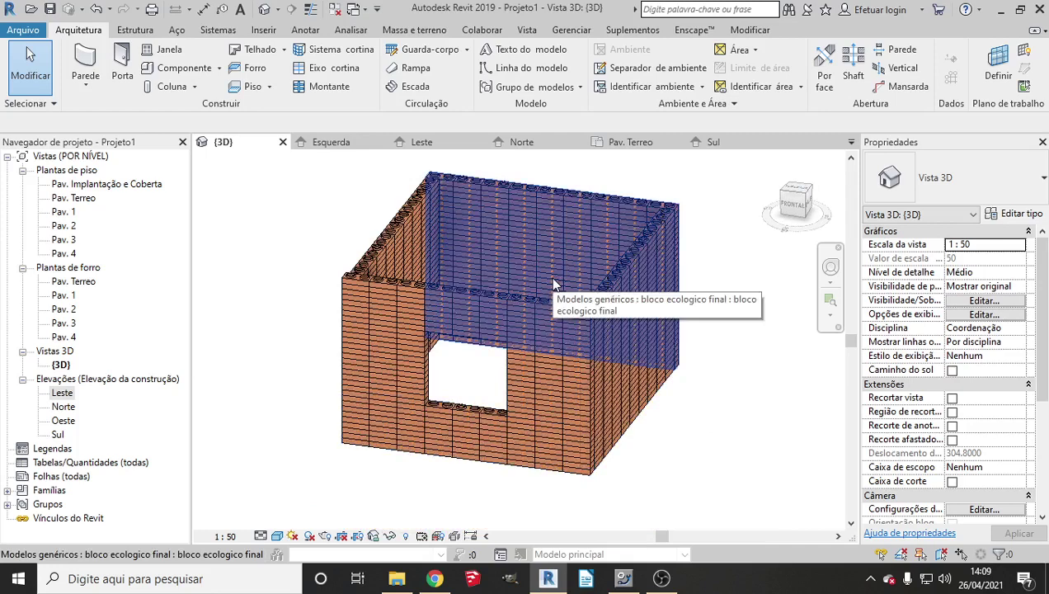